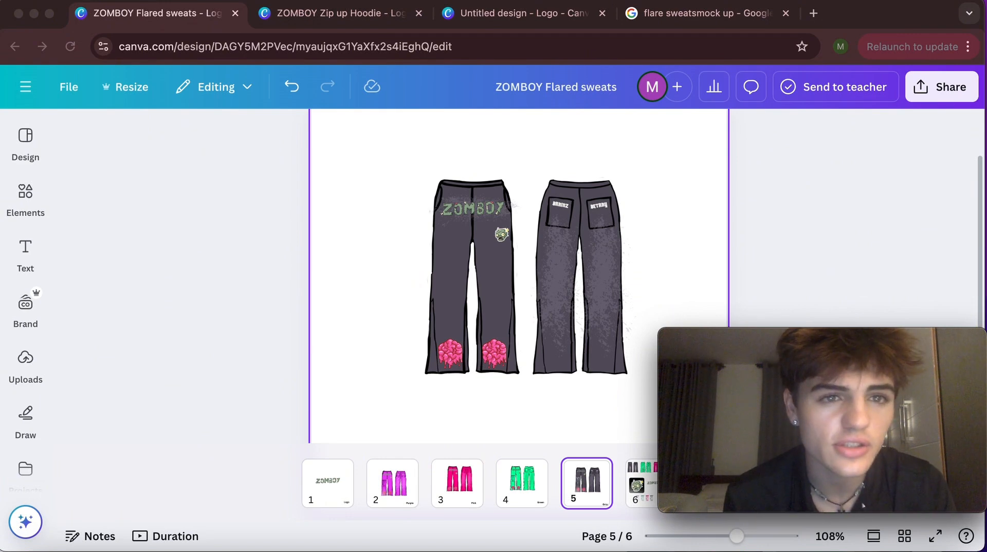
Set the webcam preview window to float on top of the other windows
left_click(172, 1)
mouse_move(206, 1)
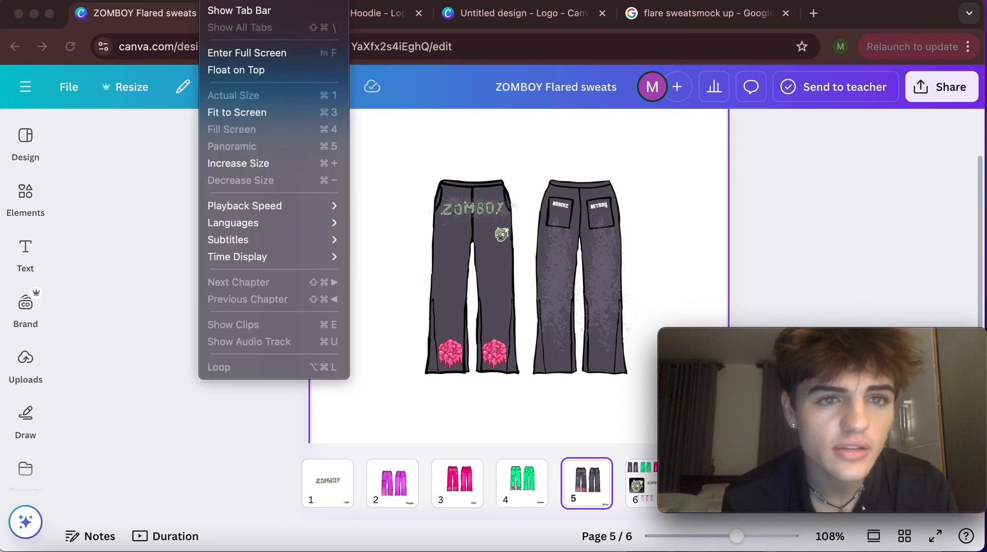
left_click(232, 73)
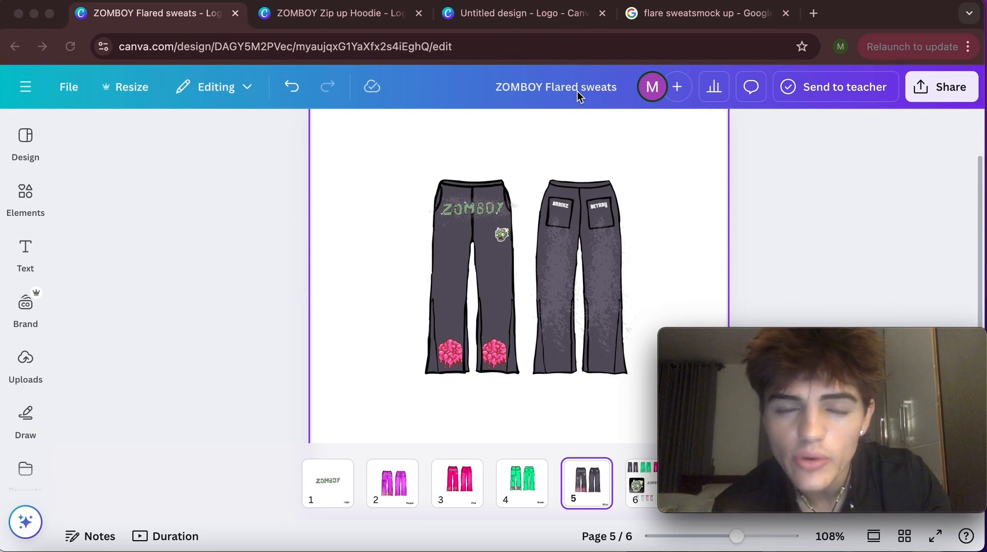
Present the ZOMBOY Flared sweats design in full screen from the logo page through the Purple, Pink, Green and Gray versions
left_click(388, 488)
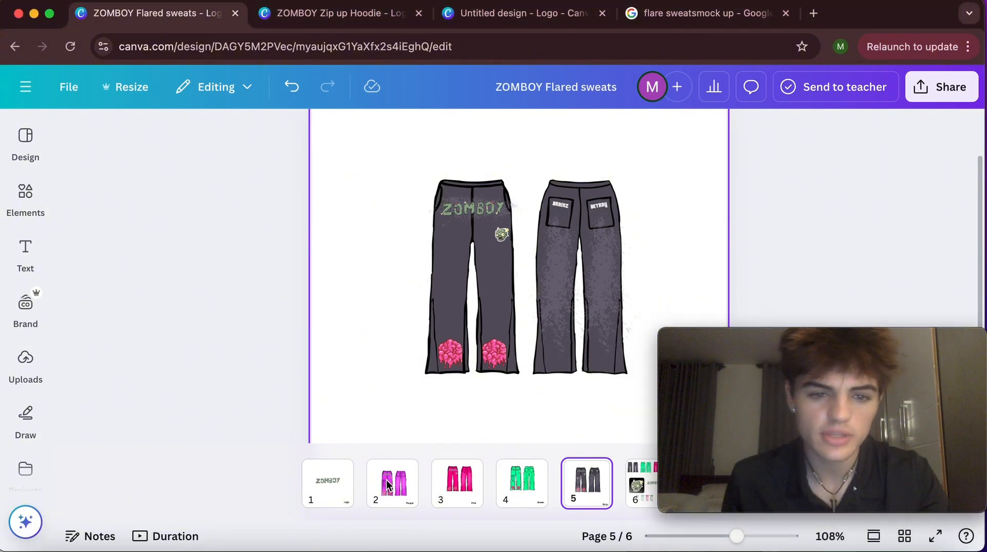
left_click(332, 488)
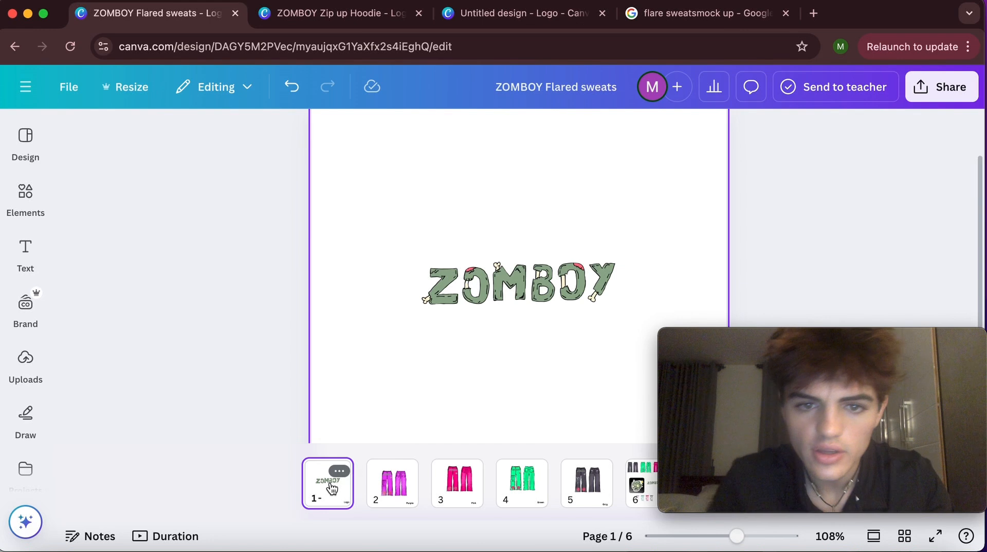
key("super+alt+p")
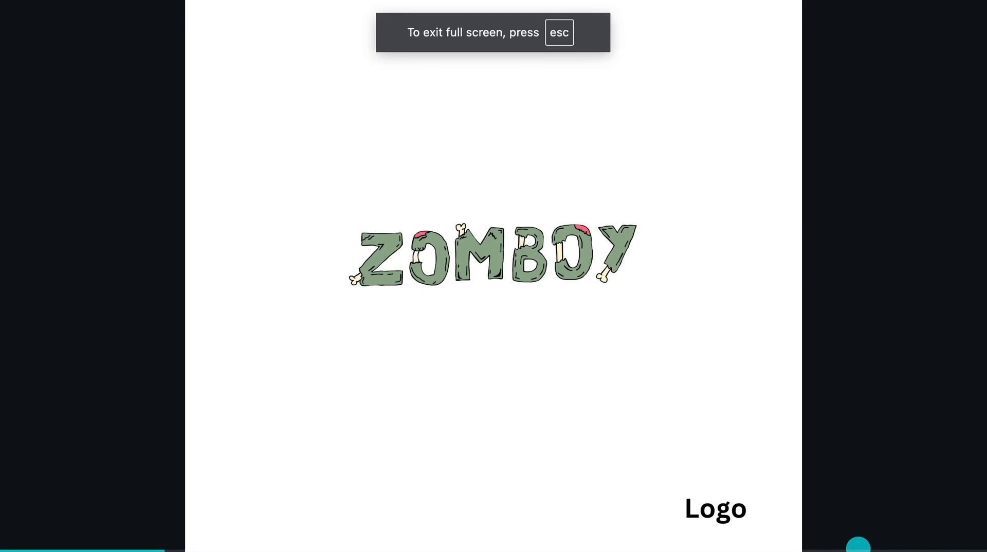
left_click(847, 418)
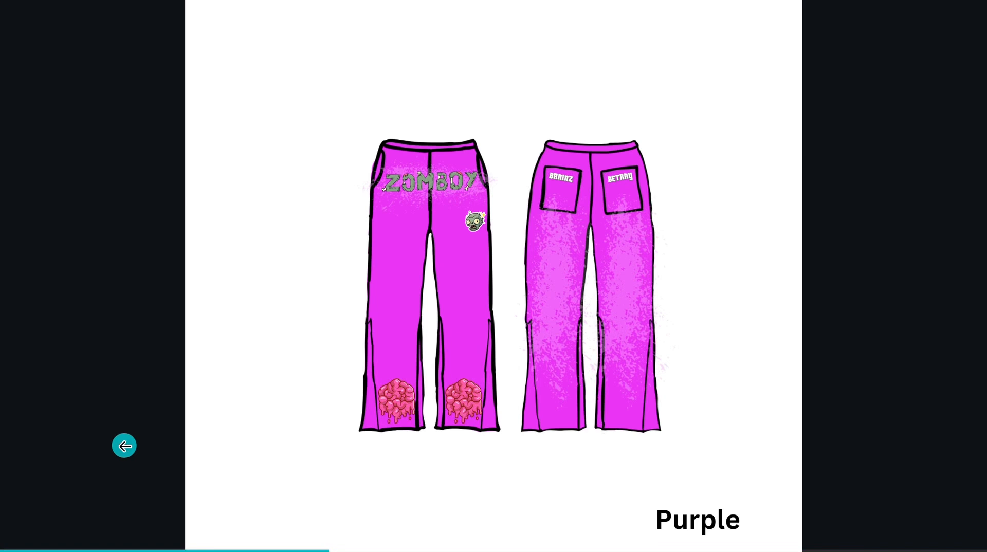
key("Right")
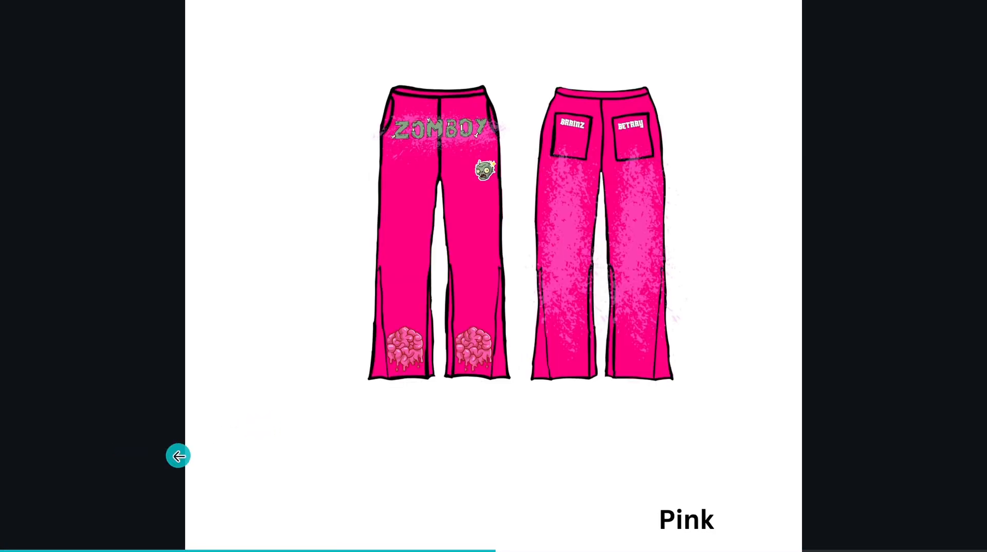
key("Right")
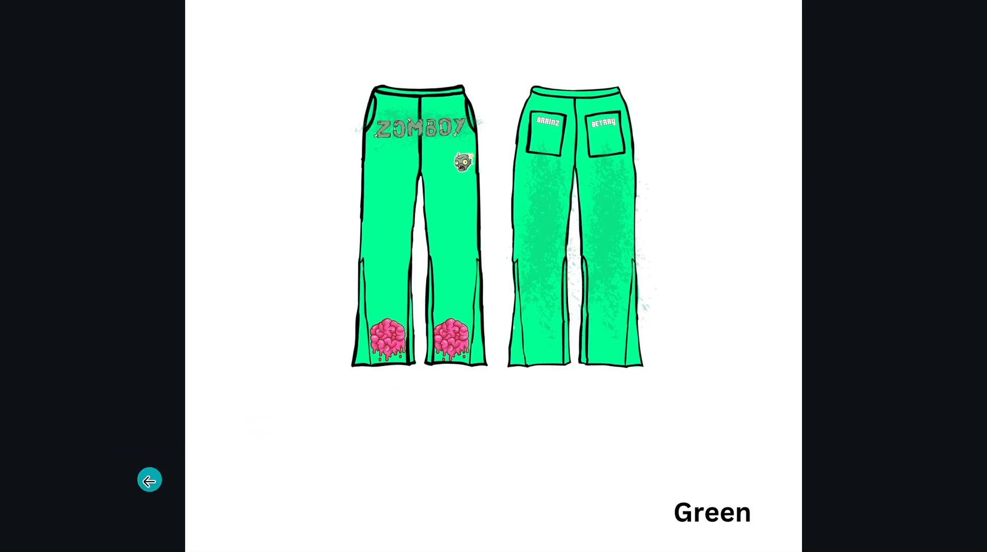
key("Right")
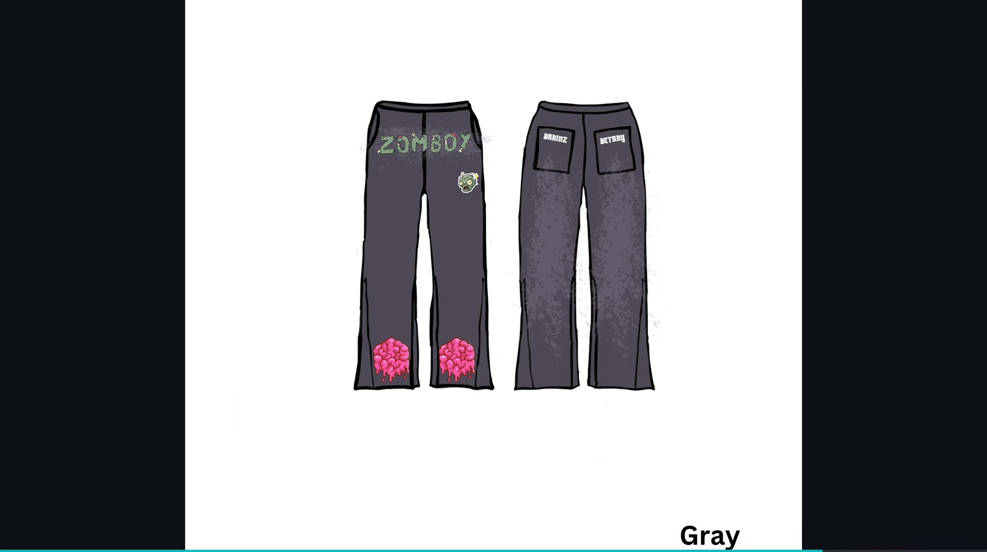
key("Escape")
key("Escape")
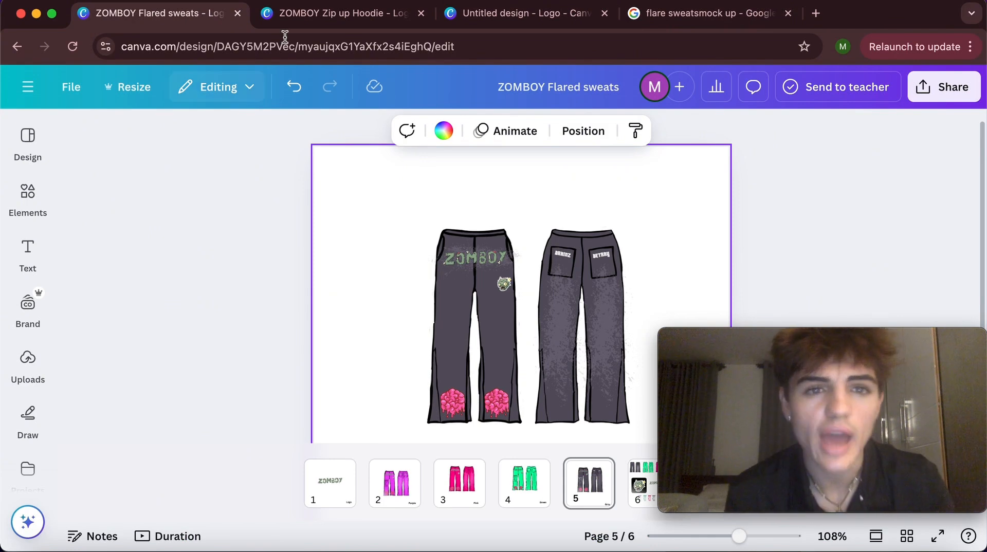
View the ZOMBOY Zip up Hoodie design's Purple to Gray pages in full screen and return to the ZOMBOY Flared sweats design
left_click(298, 17)
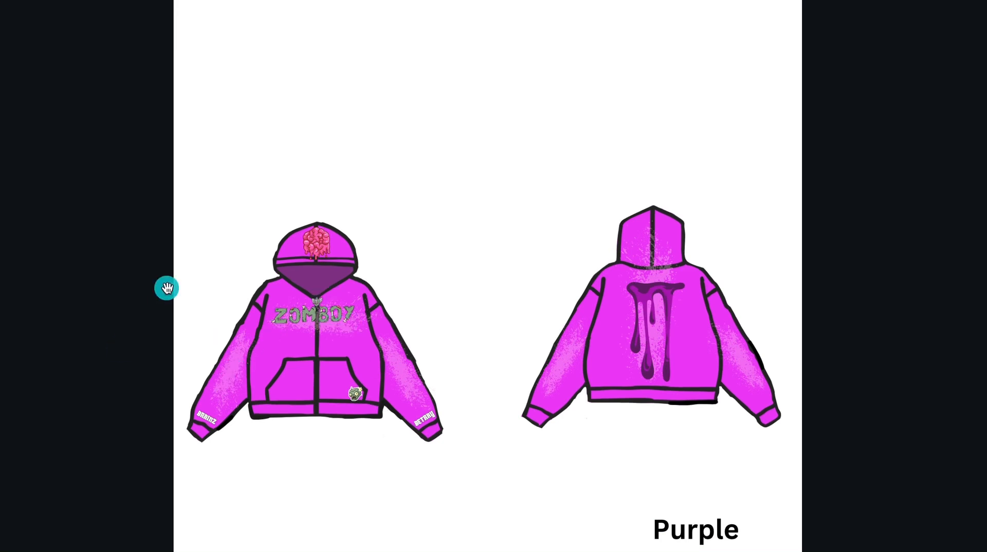
scroll(167, 287, "down", 1)
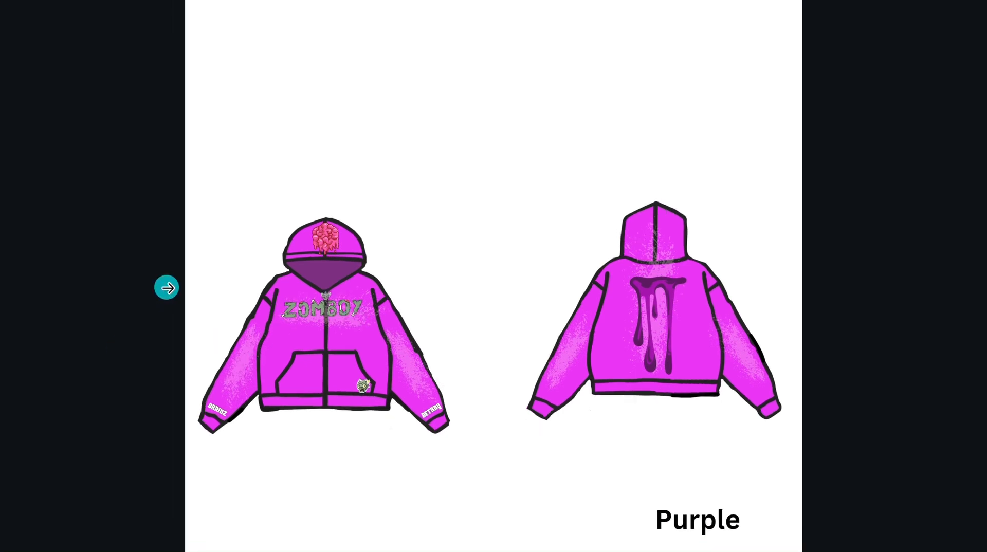
left_click(166, 288)
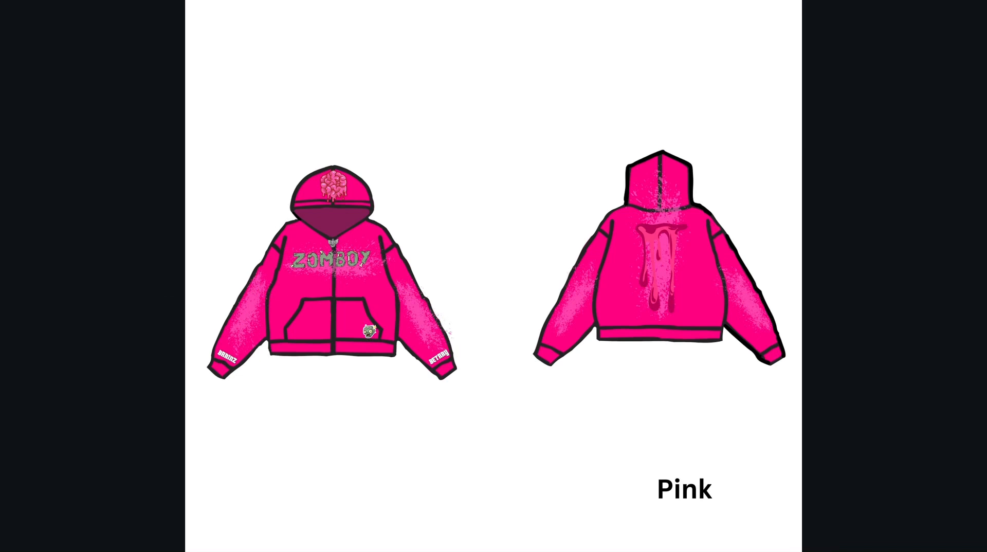
key("Right")
key("Right")
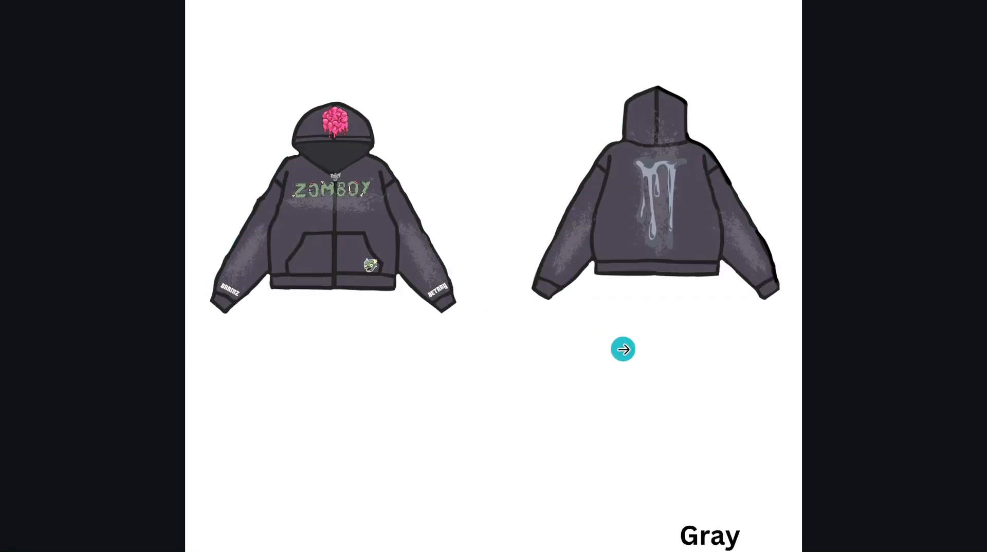
key("Escape")
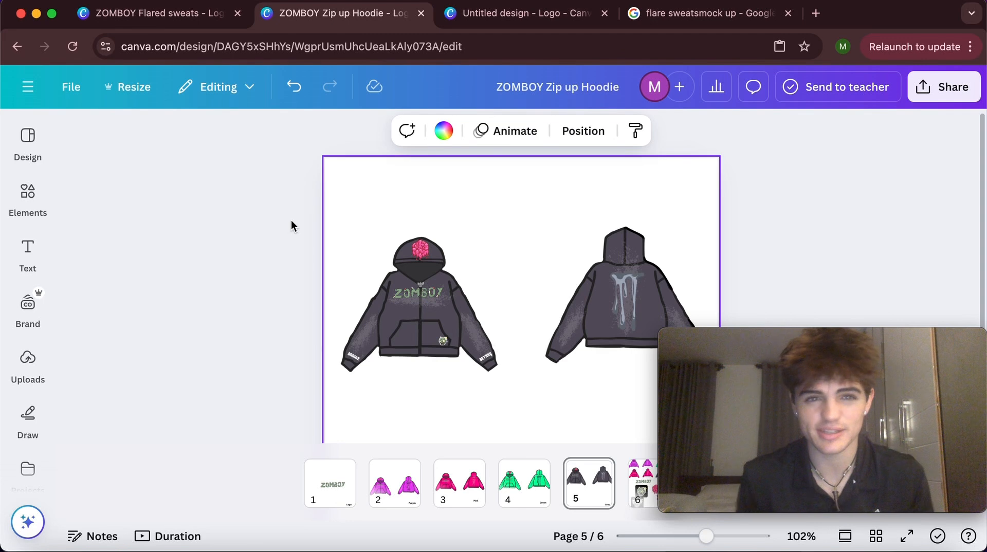
left_click(203, 16)
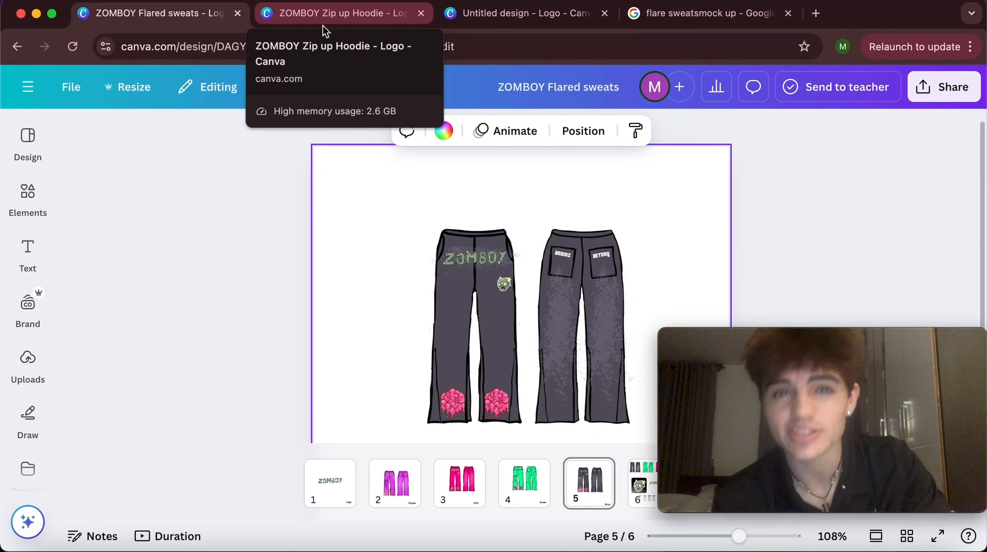
Copy the gray "Rich Off God" flared sweatpants image from the Google image results and return to the untitled design
left_click(491, 15)
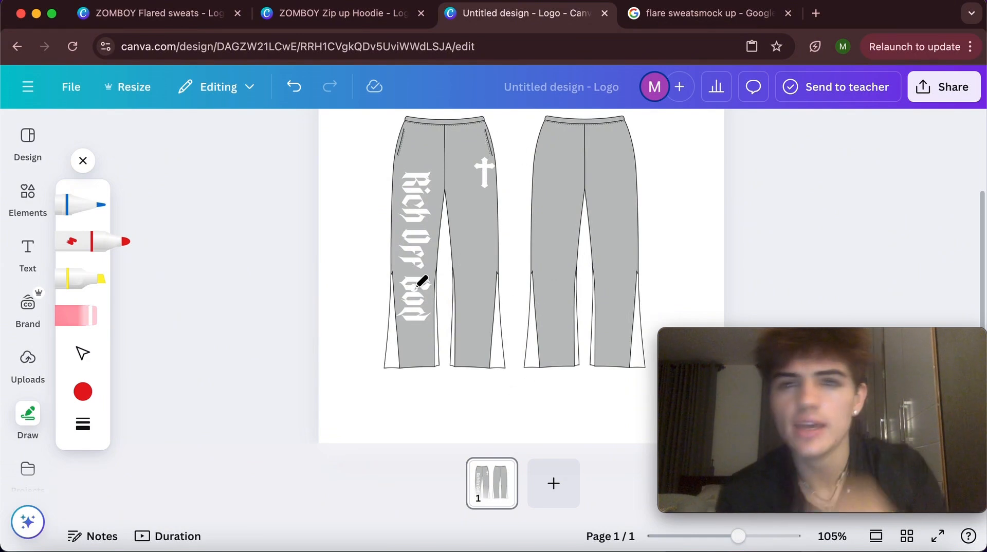
left_click(663, 19)
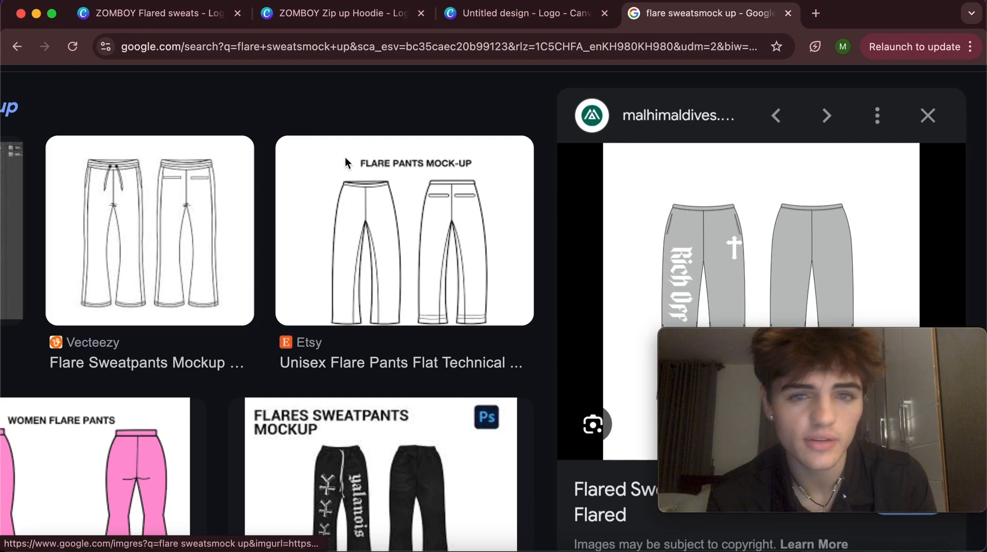
scroll(317, 161, "up", 3)
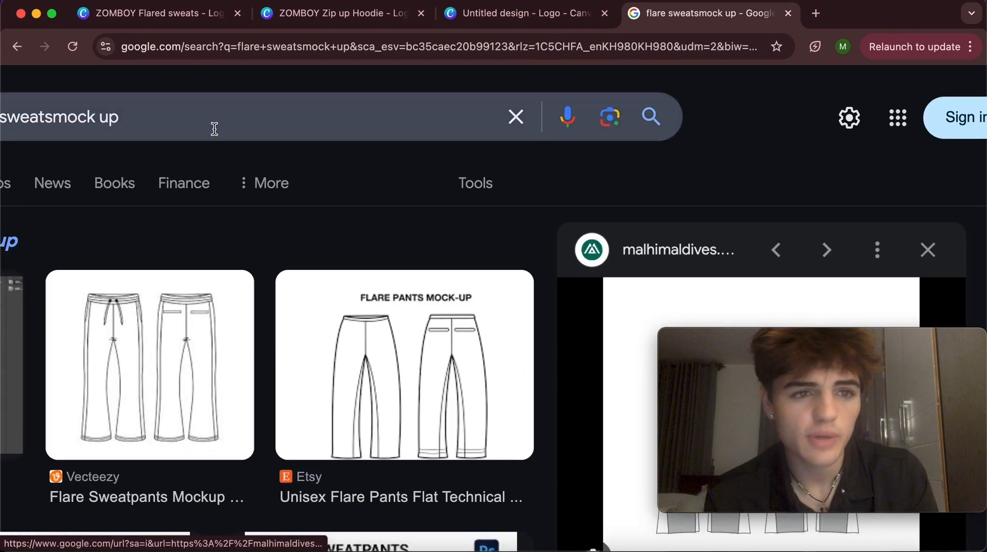
scroll(214, 128, "down", 5, "ctrl")
scroll(309, 119, "down", 1)
scroll(755, 241, "down", 2)
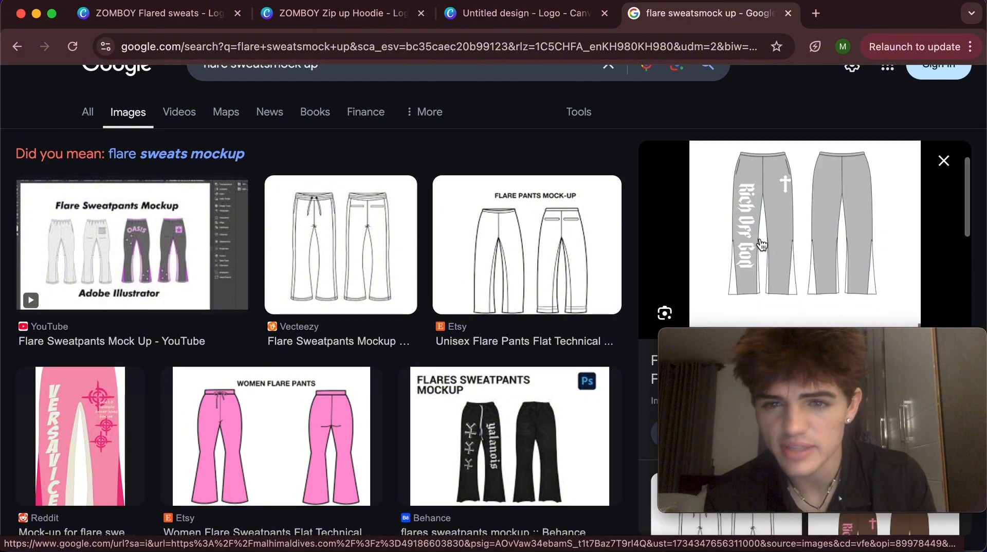
right_click(788, 248)
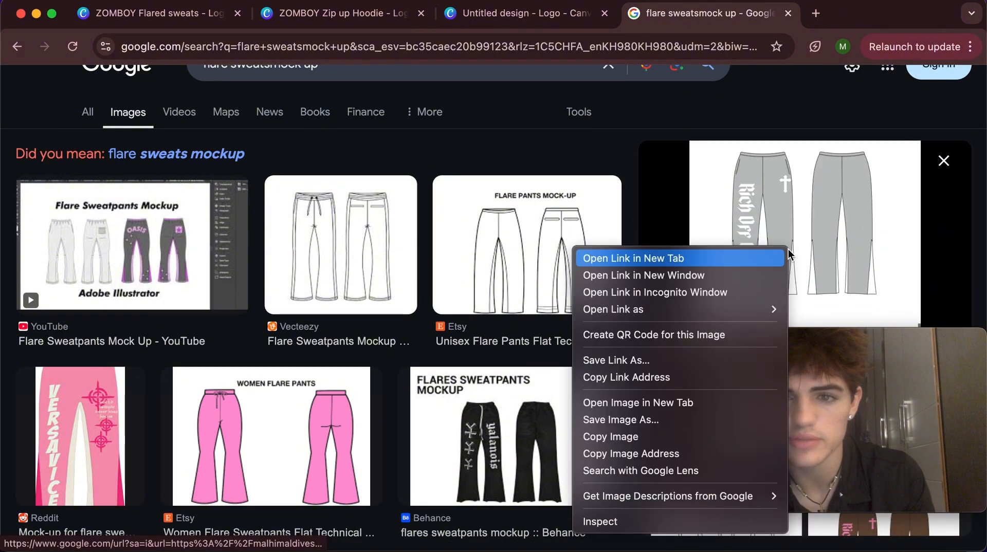
left_click(607, 437)
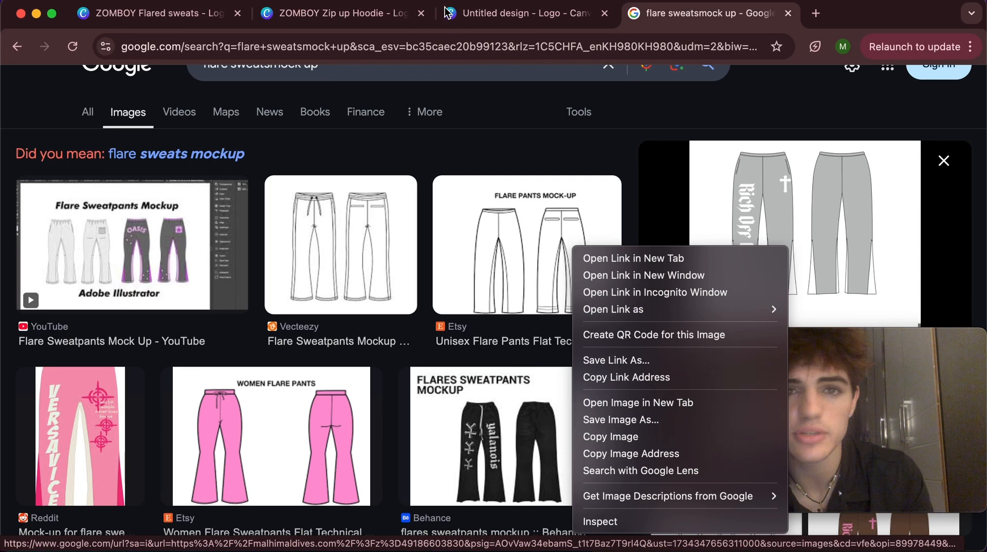
left_click(483, 17)
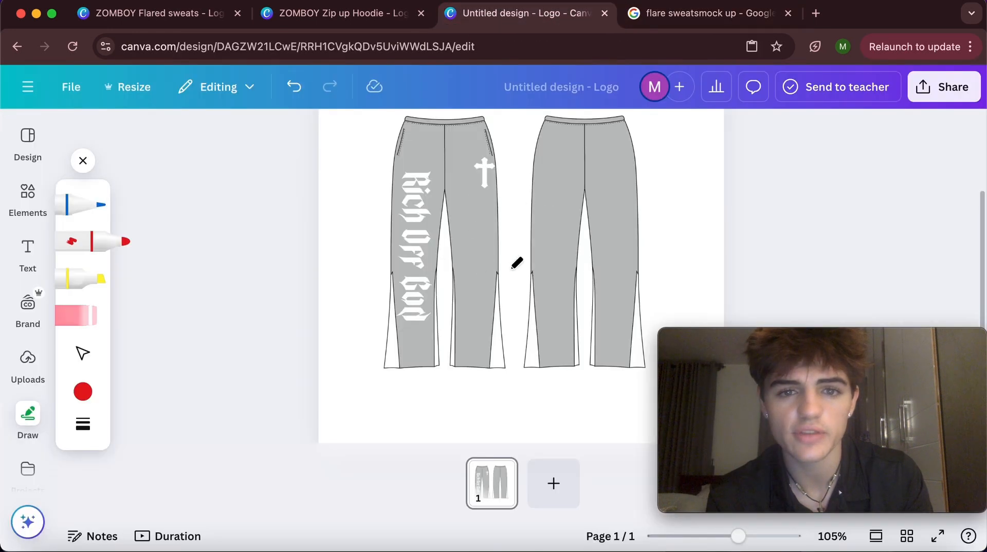
Compare the gray sweatpants mockup in the untitled design with the ZOMBOY Flared sweats design and the Google image results
scroll(521, 448, "up", 5, "ctrl")
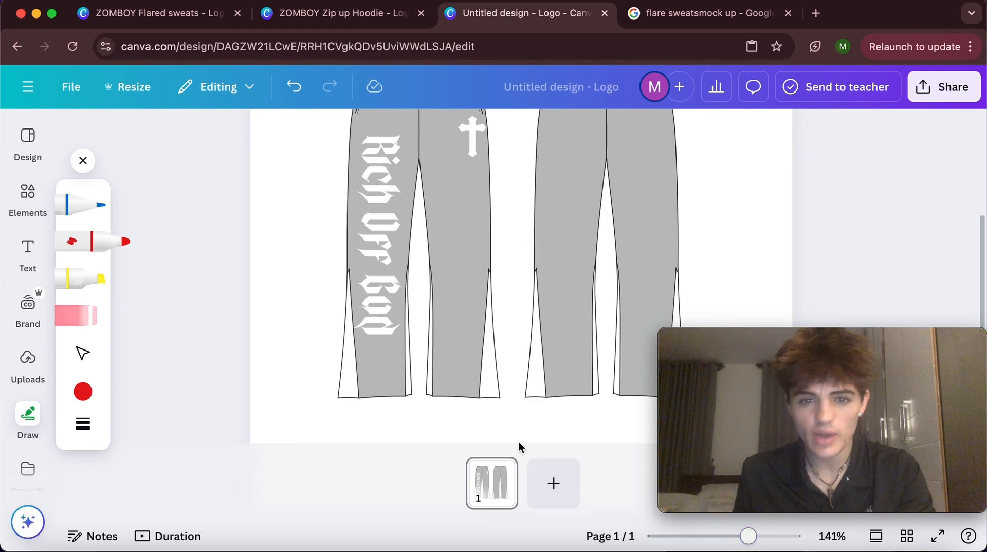
scroll(451, 347, "up", 5)
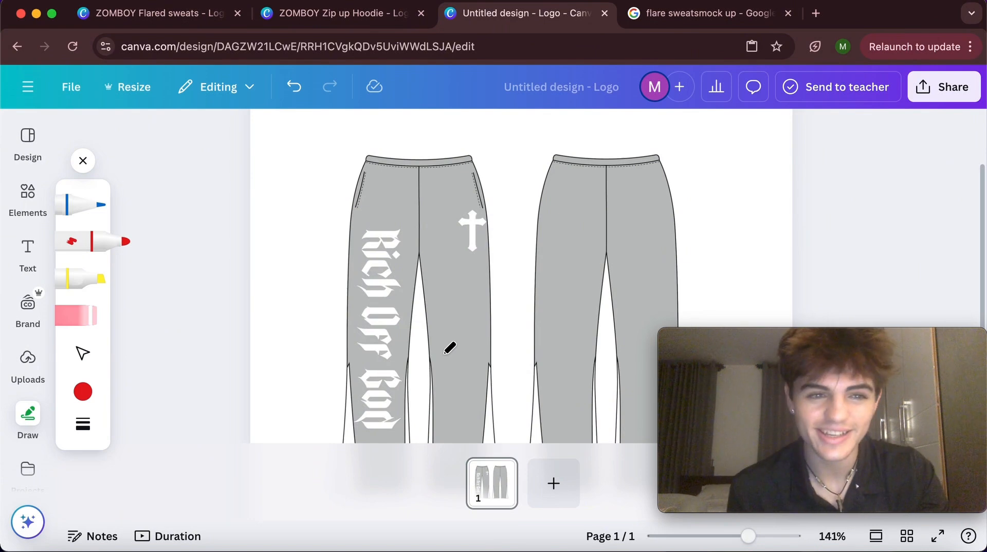
scroll(450, 349, "down", 5)
scroll(450, 346, "down", 5)
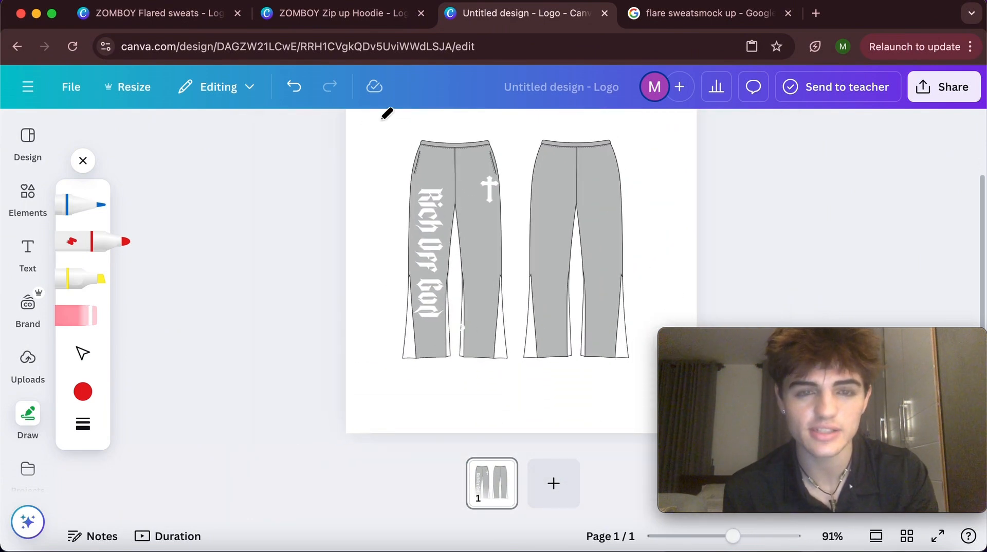
left_click(290, 17)
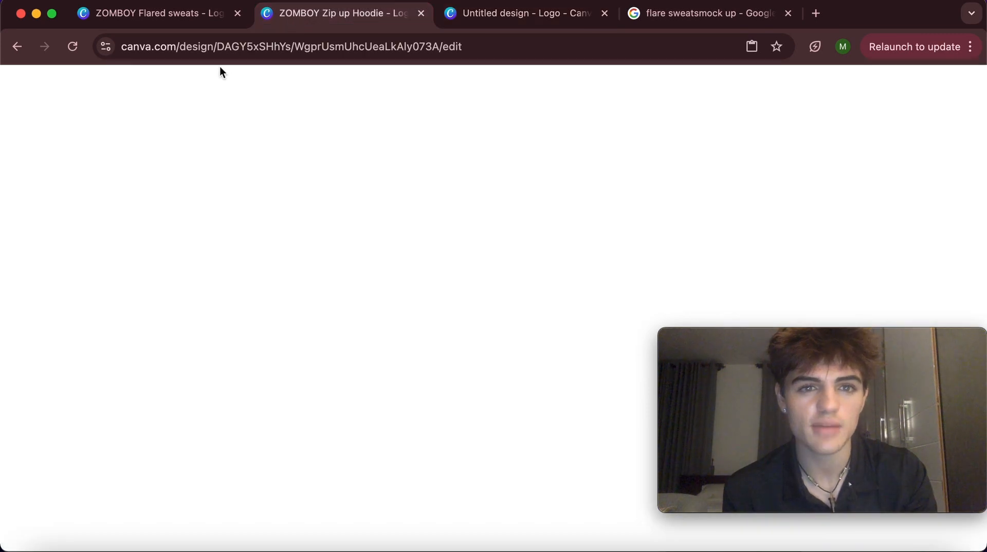
left_click(155, 14)
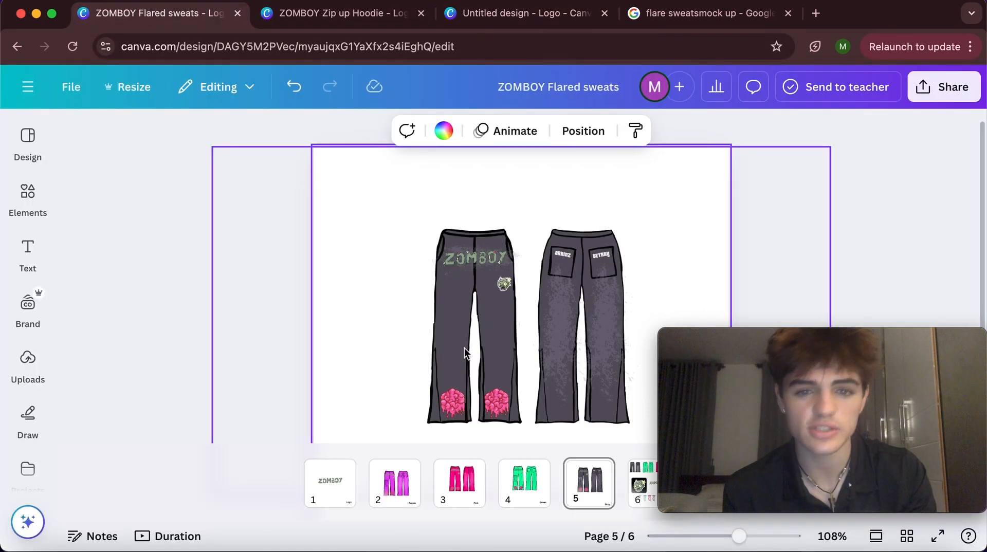
left_click(662, 16)
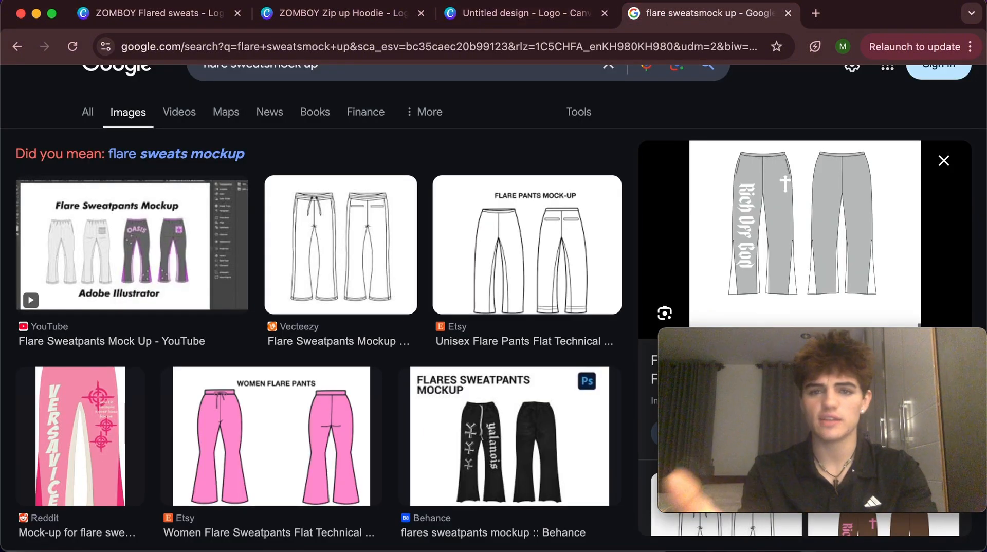
Return to the untitled design and activate the red marker for drawing over the front view of the sweatpants
left_click(522, 18)
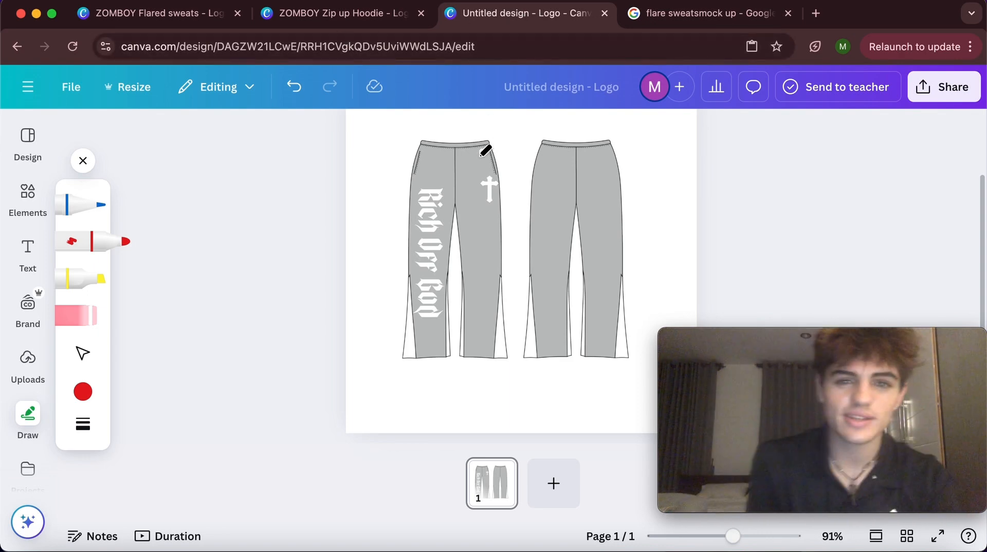
scroll(465, 166, "down", 1)
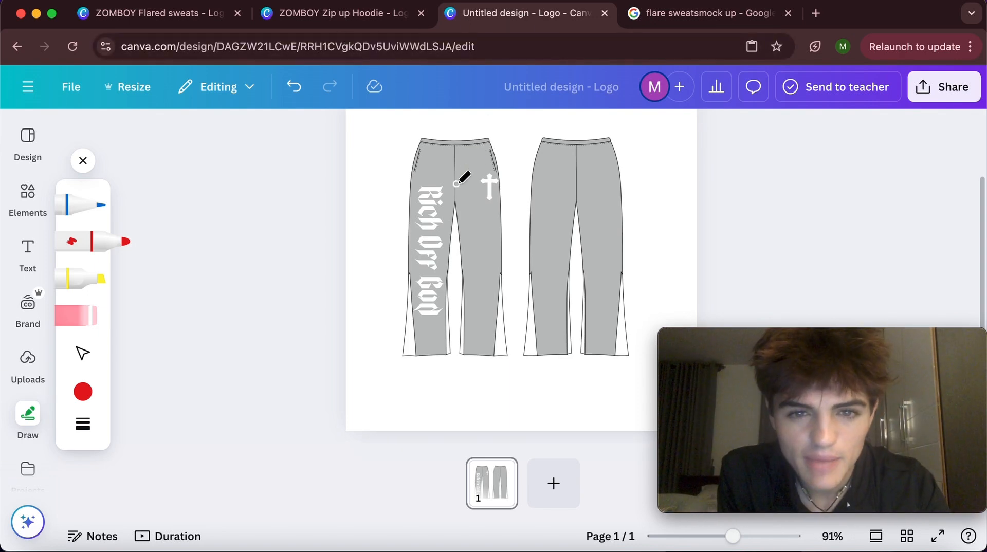
scroll(463, 179, "up", 5)
scroll(385, 187, "up", 2)
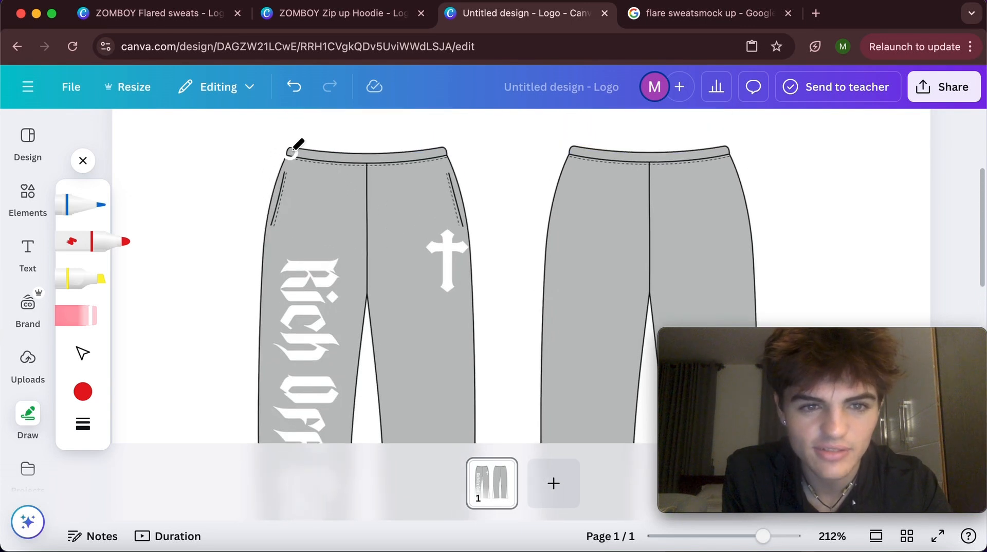
scroll(296, 147, "up", 3)
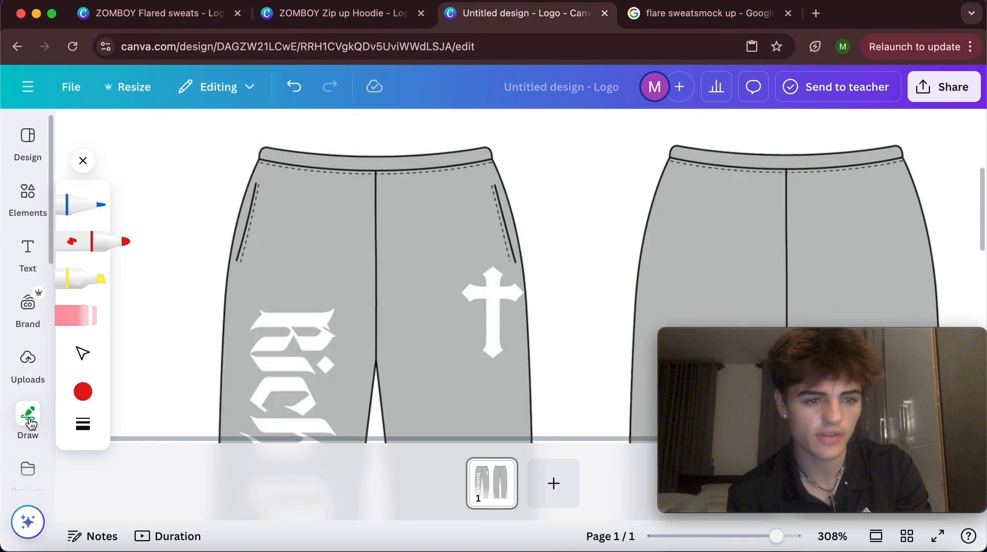
left_click(28, 304)
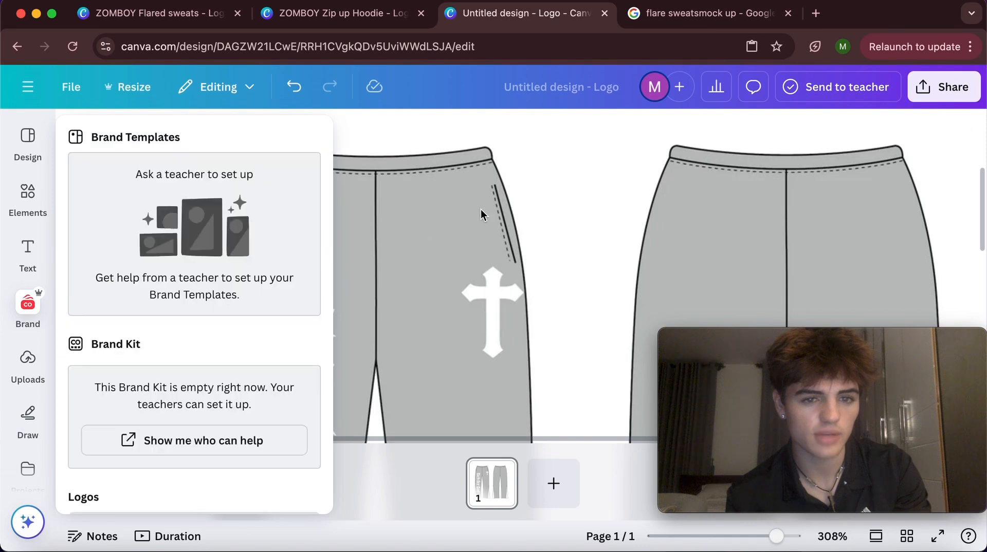
left_click(538, 214)
left_click(22, 385)
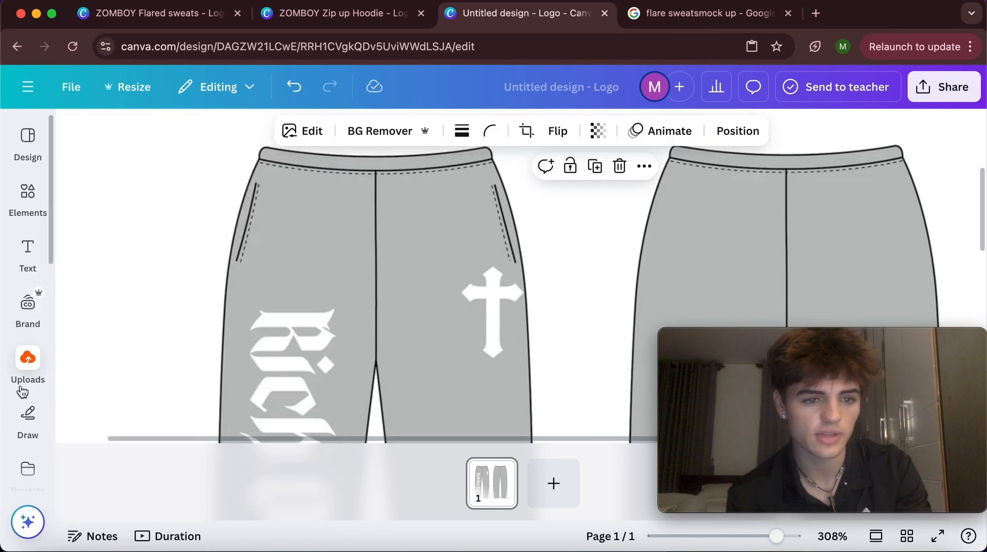
left_click(28, 417)
left_click(90, 243)
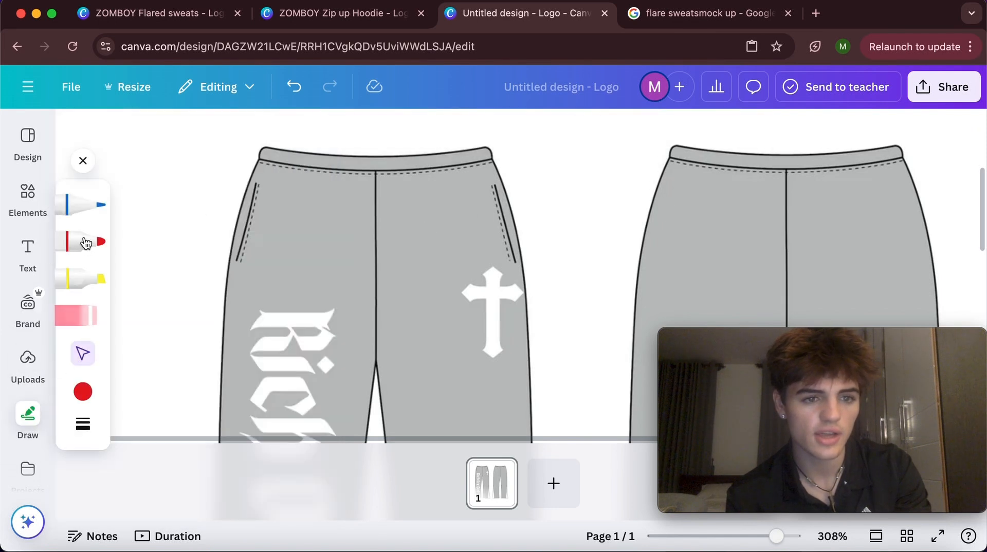
Try black as the marker color and switch it back to red
left_click(83, 392)
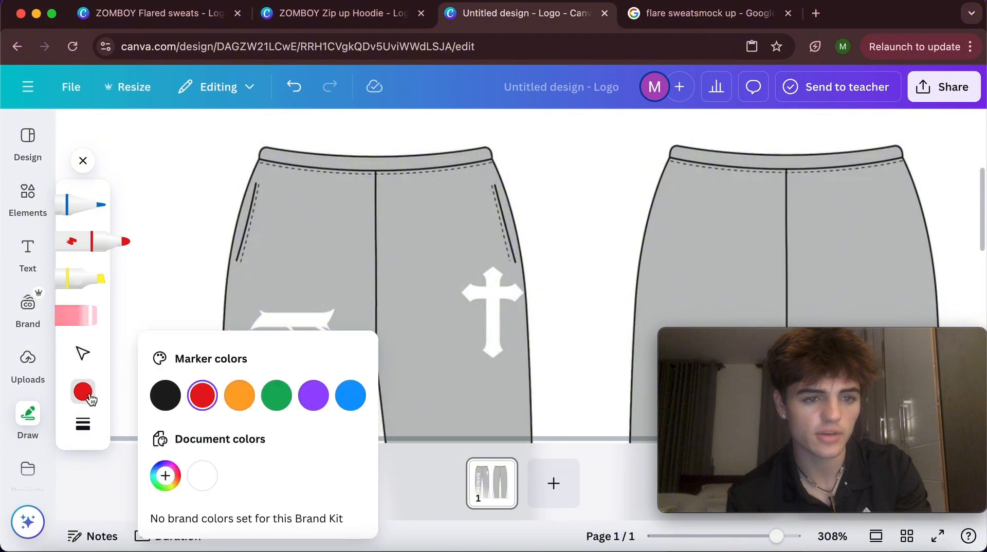
left_click(168, 402)
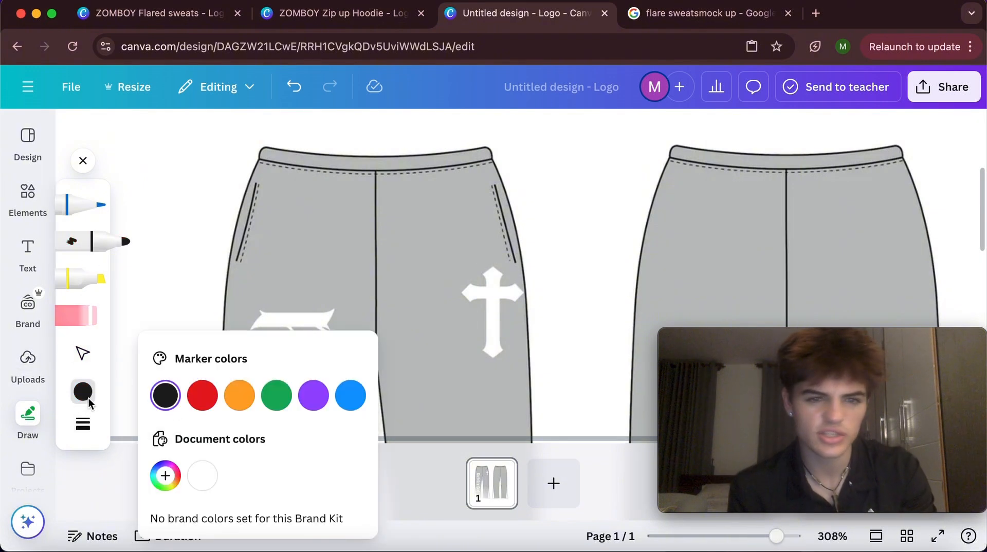
left_click(203, 401)
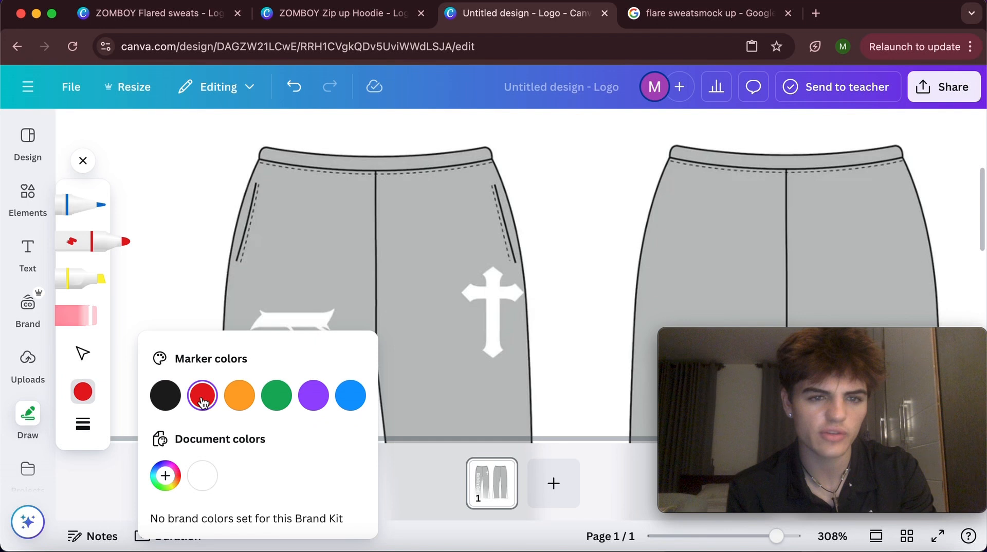
left_click(82, 392)
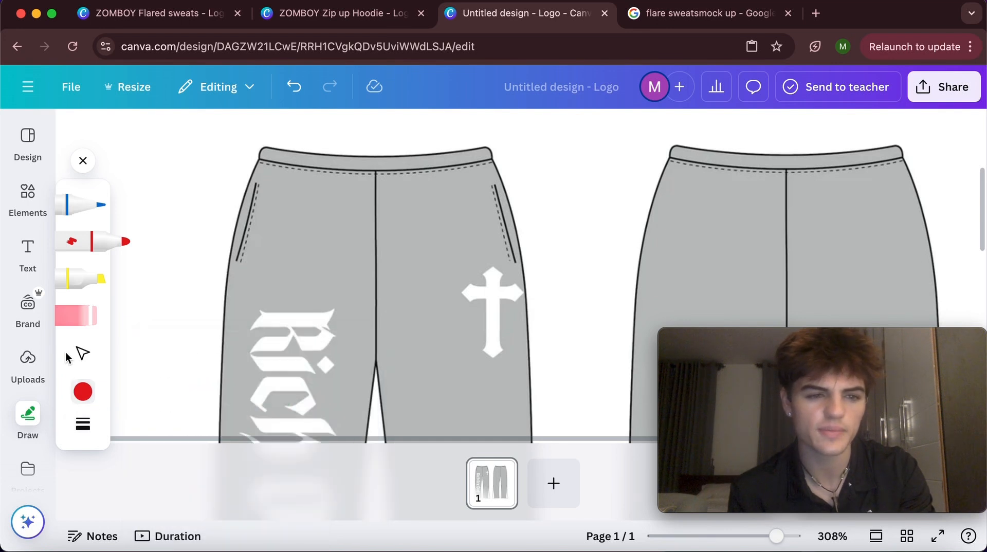
Set the red marker's weight to 3, keeping the marker as the active drawing tool
left_click(82, 424)
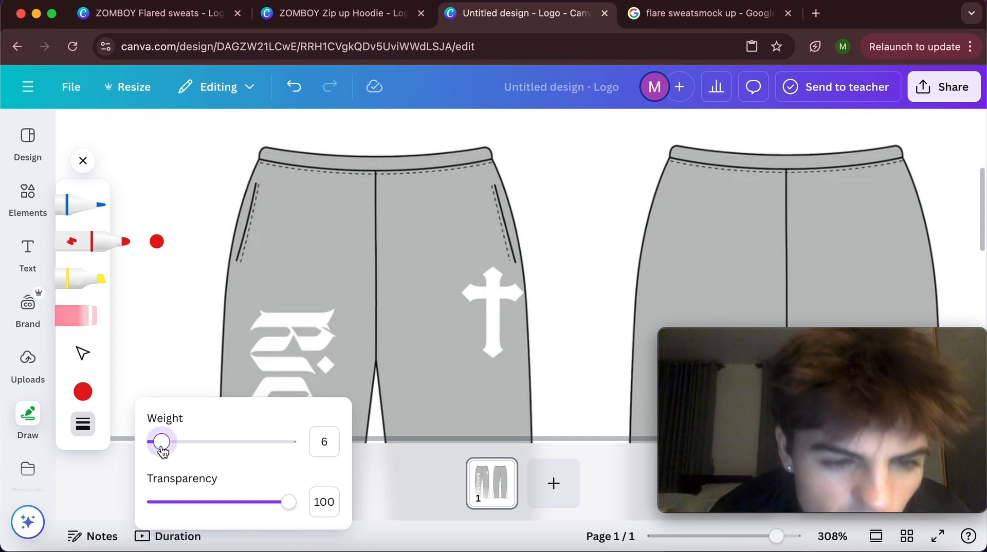
left_click(159, 447)
left_click_drag(159, 450, 157, 451)
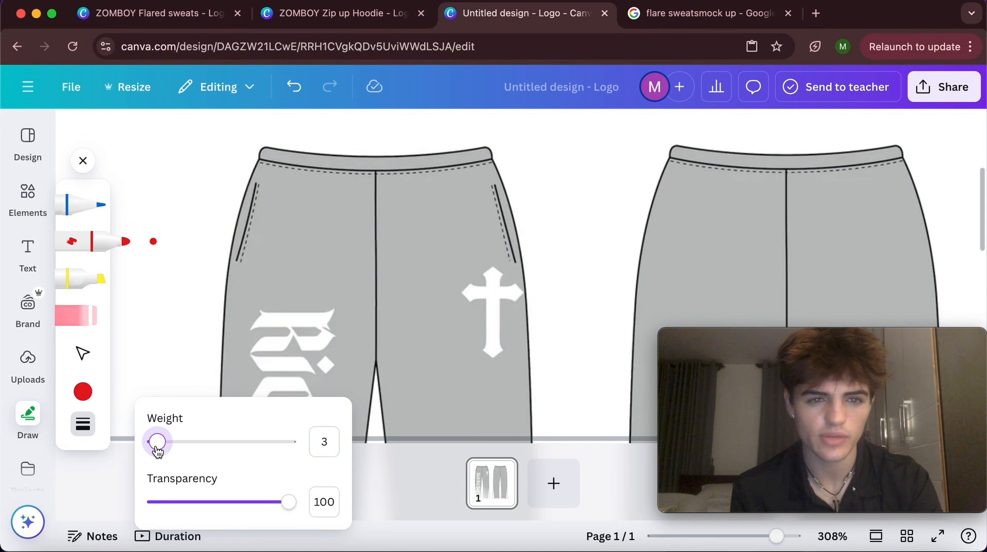
left_click_drag(158, 451, 161, 451)
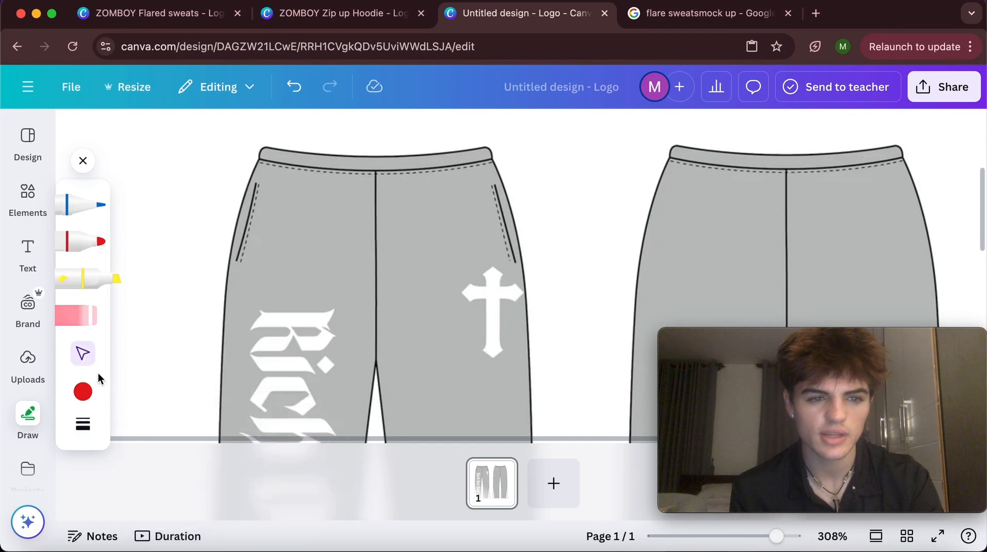
left_click(86, 354)
left_click(76, 241)
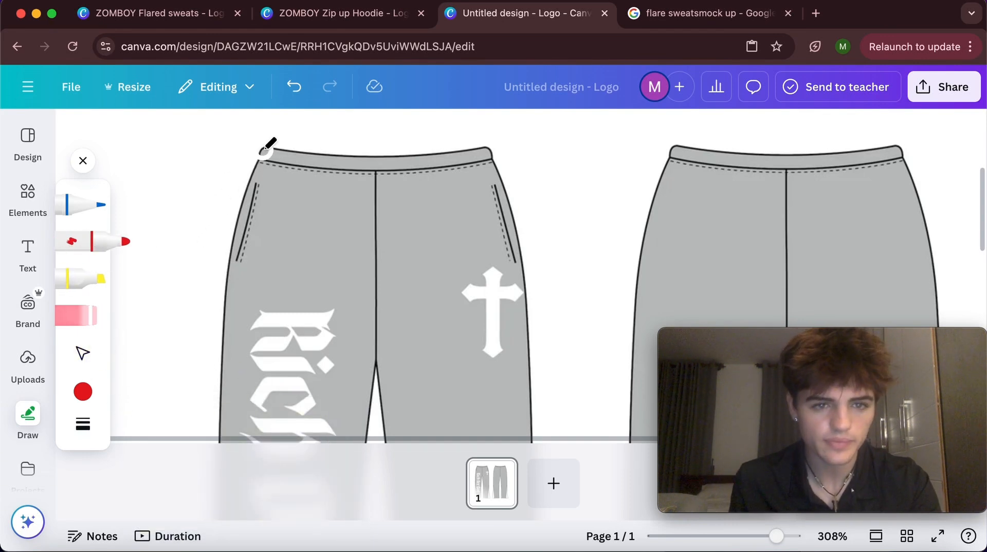
scroll(266, 148, "up", 5)
scroll(265, 149, "up", 1)
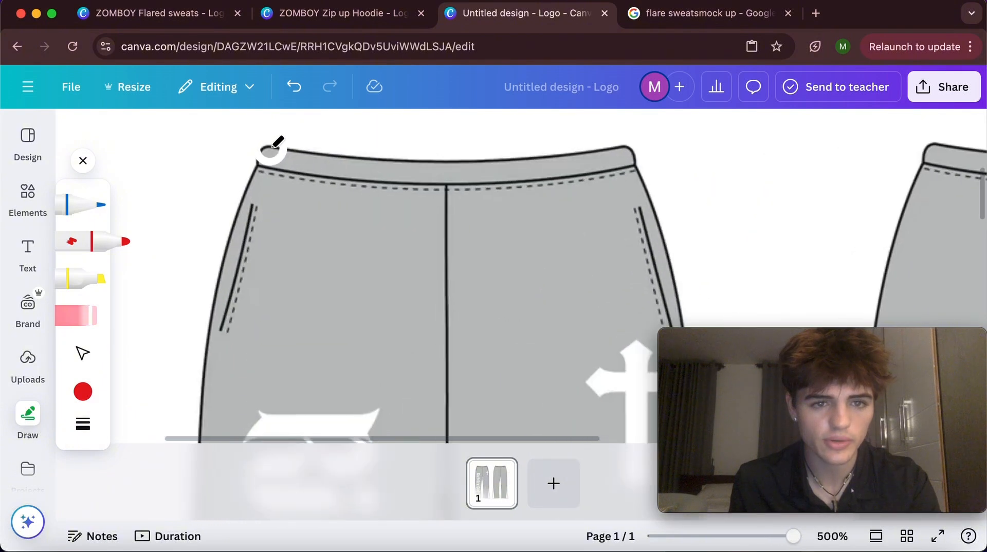
left_click(83, 424)
left_click_drag(159, 451, 158, 453)
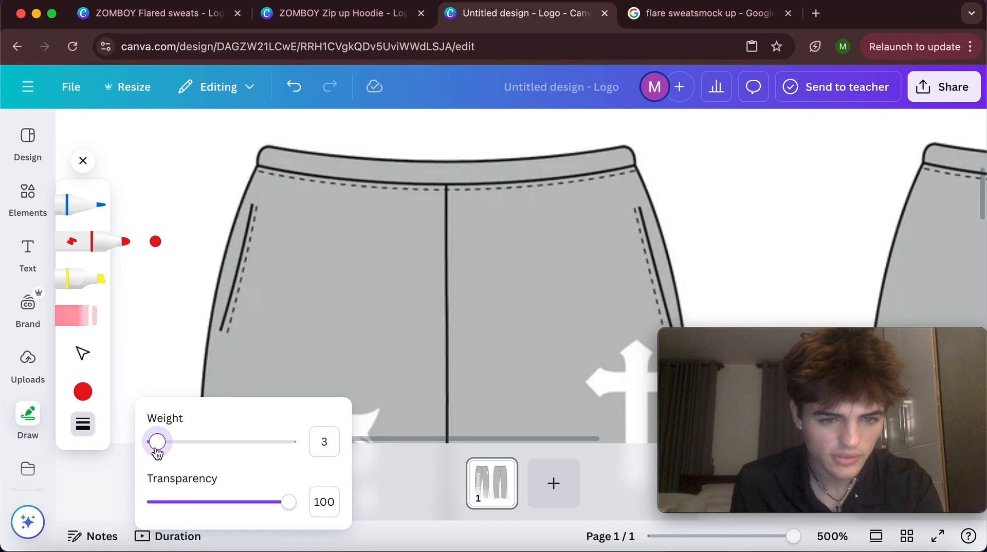
left_click(83, 420)
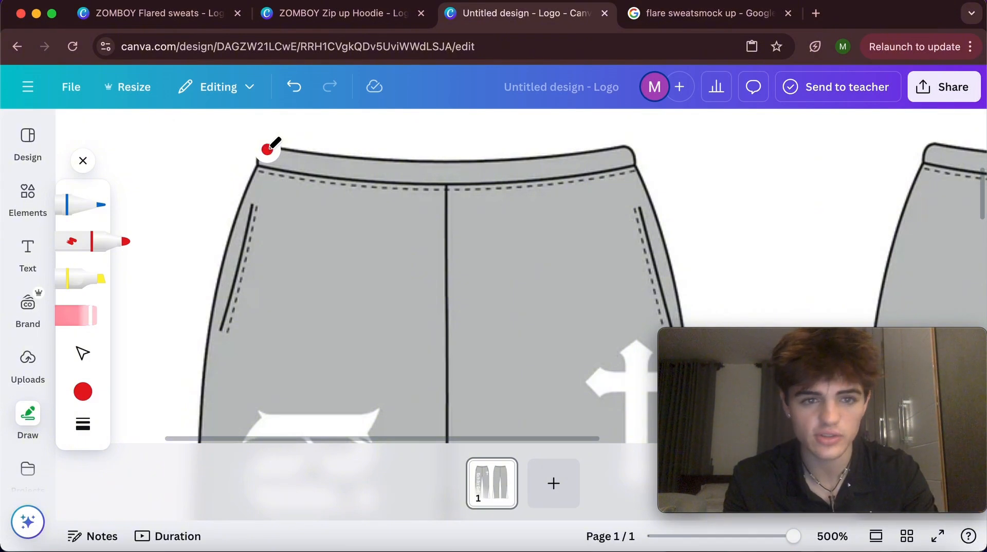
Trace the upper and lower edges of the front sweatpants' waistband with the red marker
left_click_drag(268, 149, 632, 148)
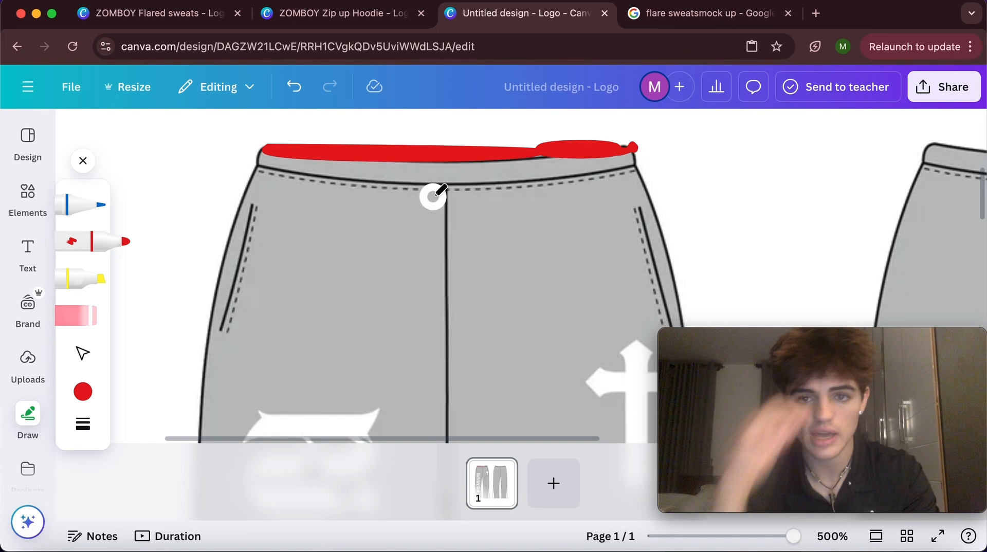
scroll(429, 200, "up", 2)
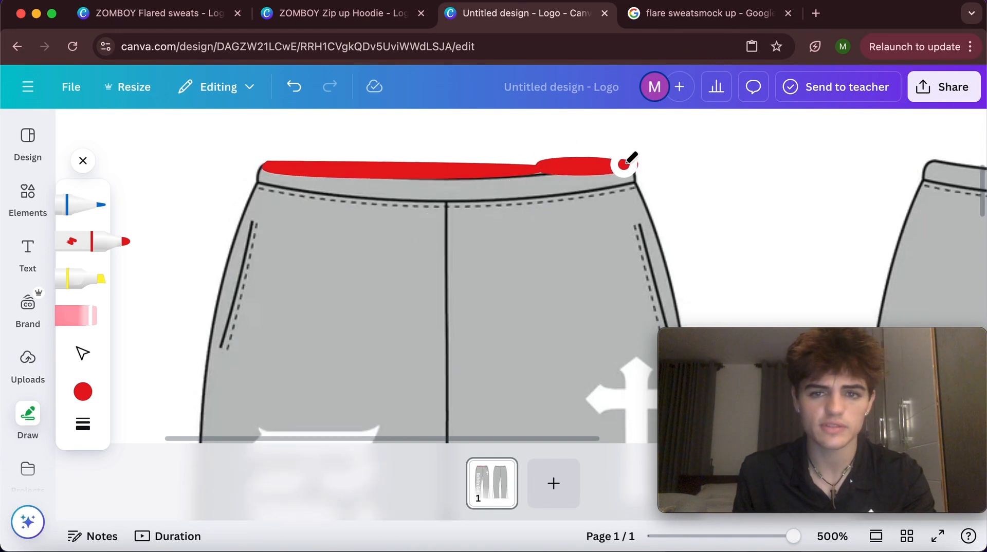
scroll(440, 195, "down", 2)
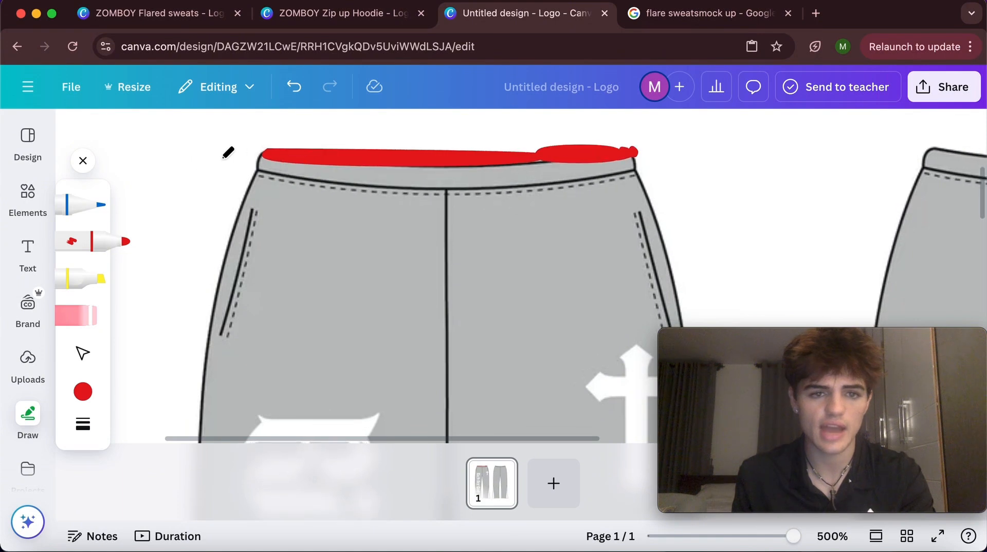
scroll(252, 175, "down", 5)
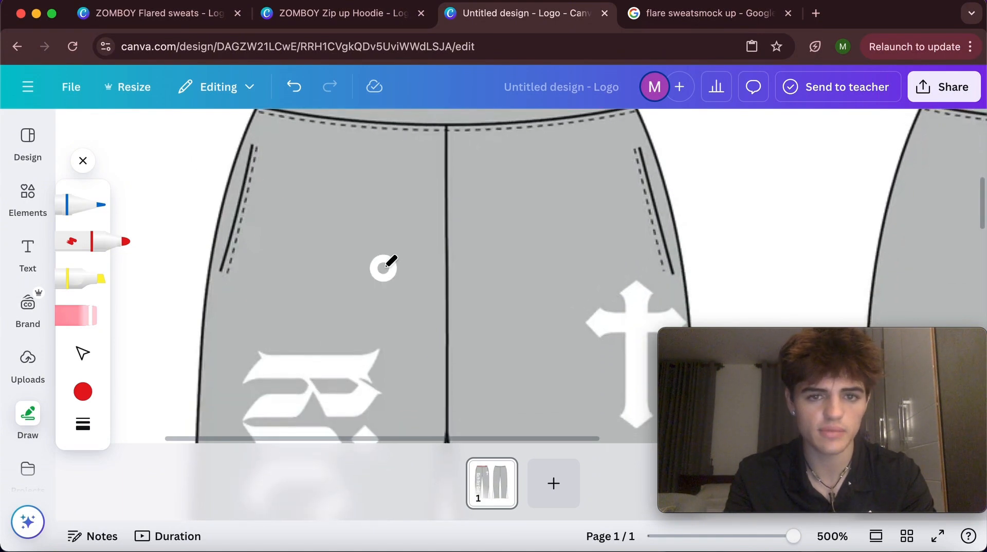
scroll(383, 267, "down", 5)
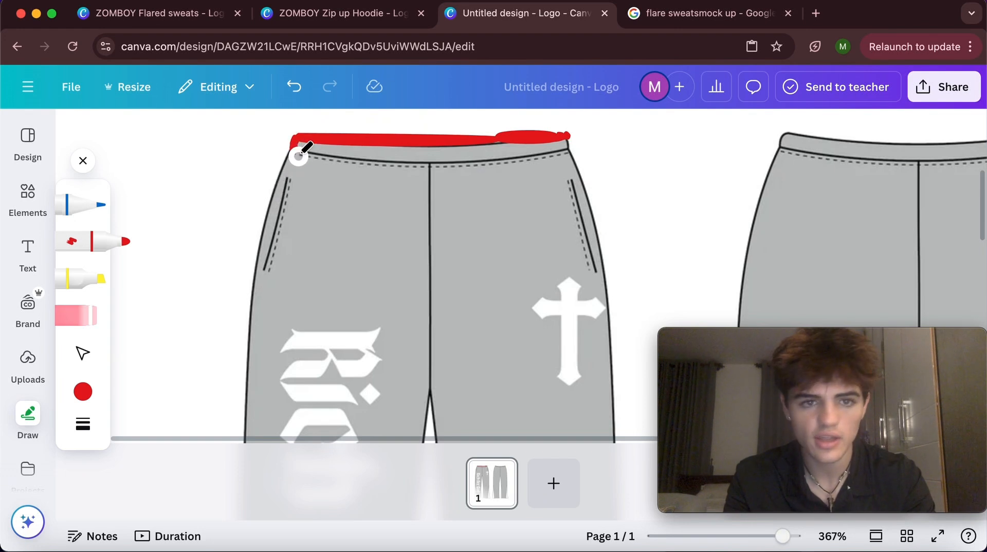
mouse_move(298, 152)
left_mouse_down()
mouse_move(360, 167)
mouse_move(488, 166)
mouse_move(568, 153)
mouse_move(556, 134)
mouse_move(568, 151)
left_mouse_up()
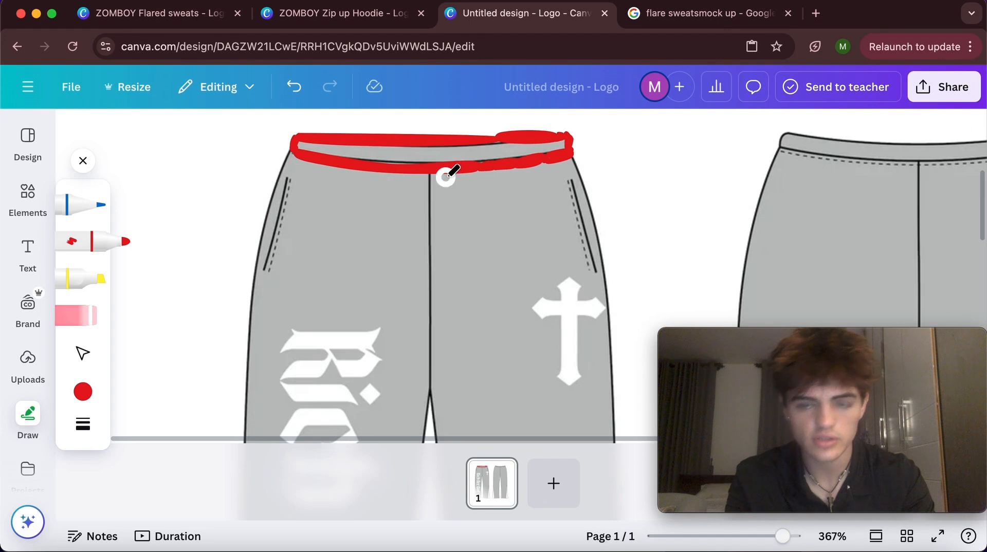
Trace the front sweatpants' center seam in red from the waistband down to the crotch
scroll(416, 197, "down", 1)
scroll(360, 185, "down", 1)
scroll(290, 136, "down", 1)
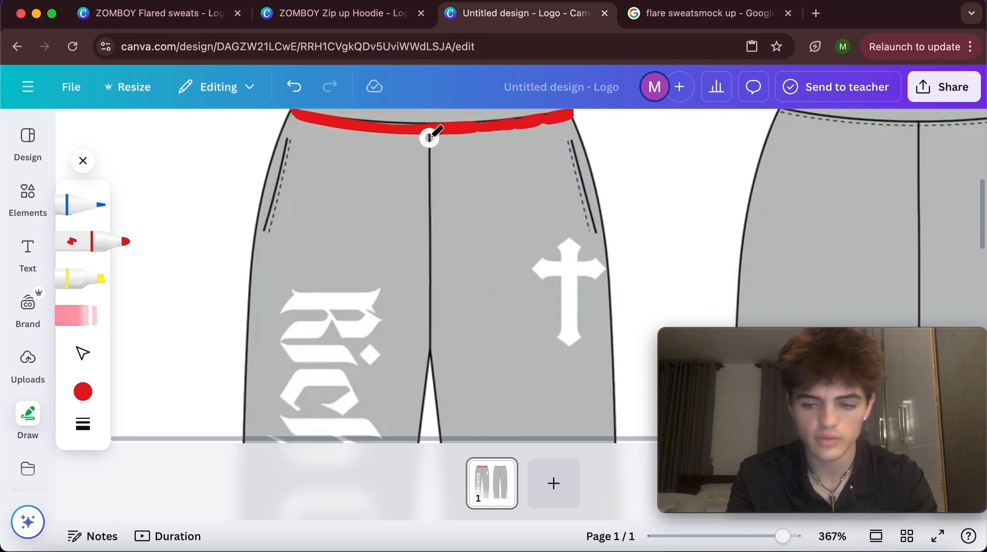
left_click_drag(430, 137, 430, 355)
scroll(318, 311, "down", 10)
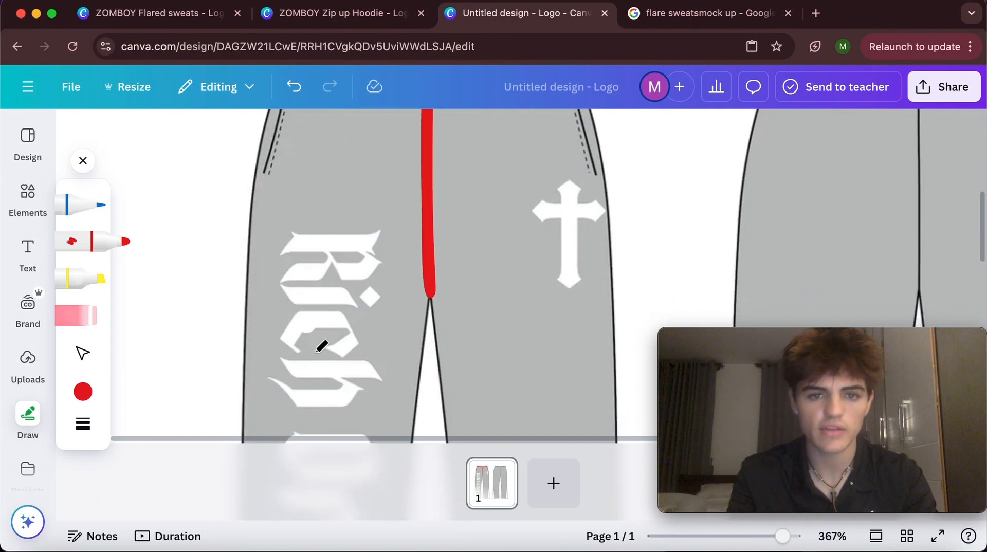
Trace both inner leg lines of the front sweatpants in red from the crotch down to the hems
scroll(384, 335, "down", 5)
scroll(308, 300, "up", 5)
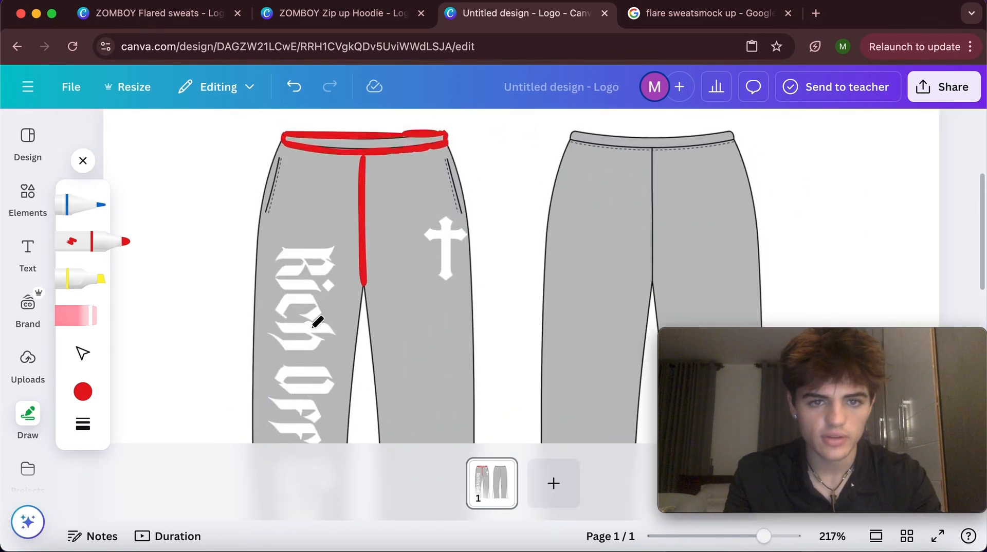
scroll(314, 319, "down", 3)
scroll(323, 286, "down", 3)
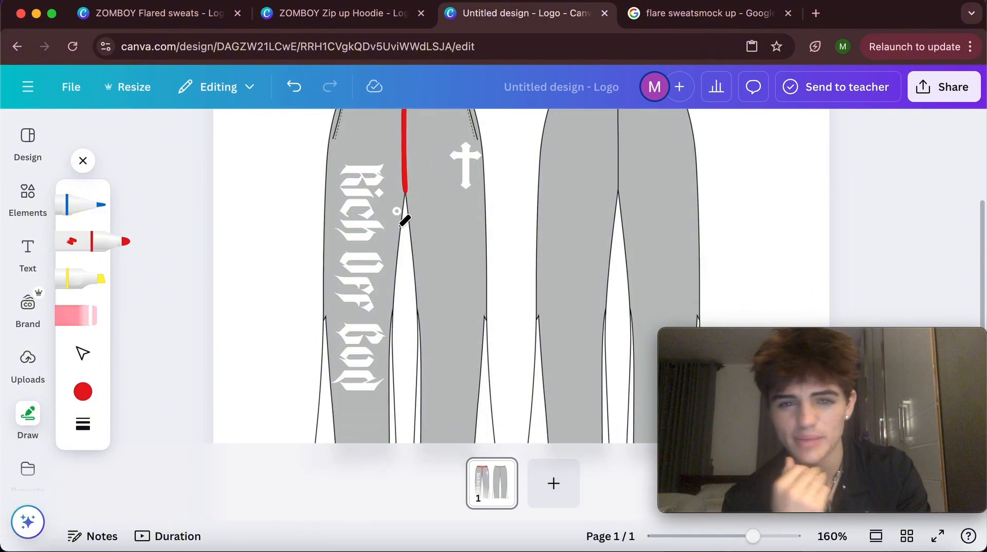
scroll(405, 224, "down", 3)
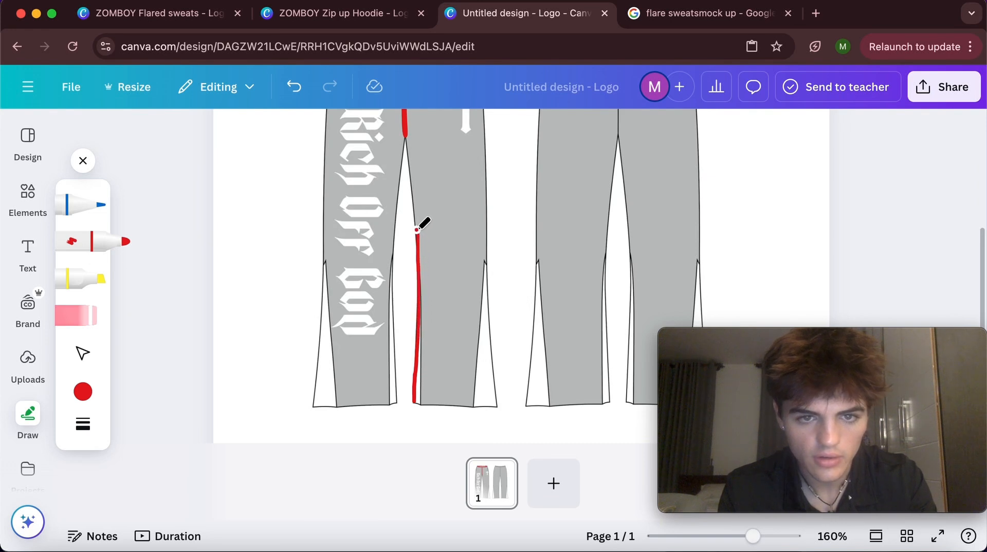
left_click_drag(417, 230, 417, 229)
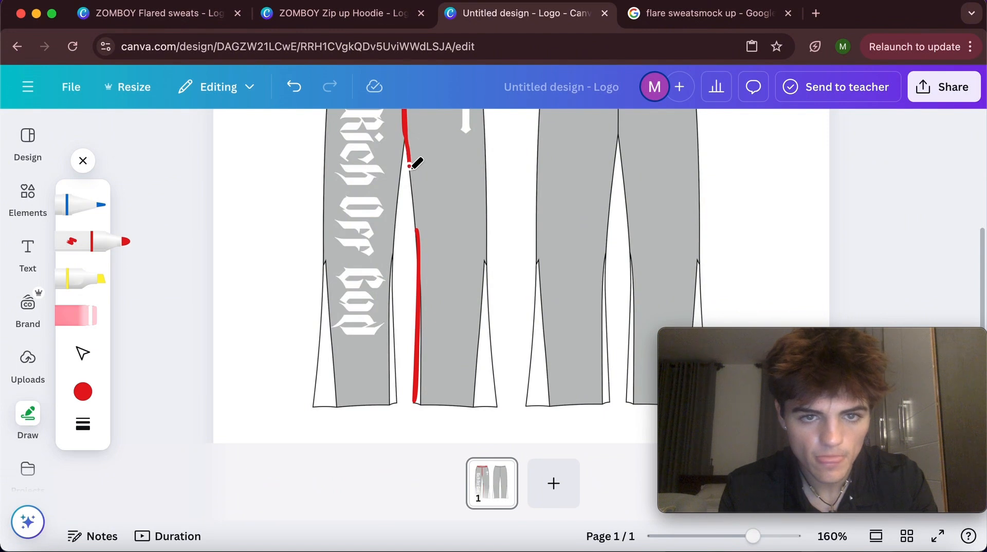
left_click_drag(415, 229, 416, 238)
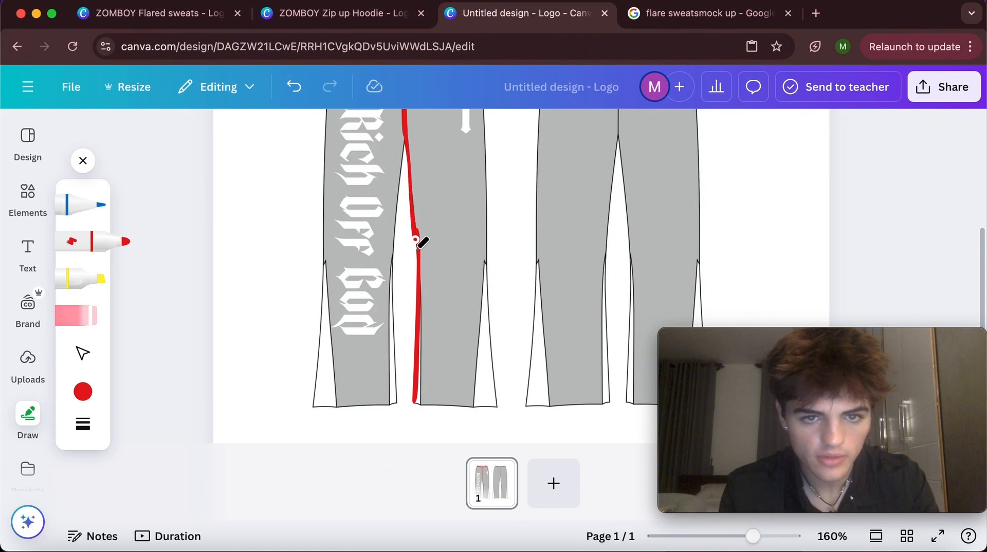
left_click_drag(405, 140, 404, 159)
left_click_drag(396, 212, 395, 405)
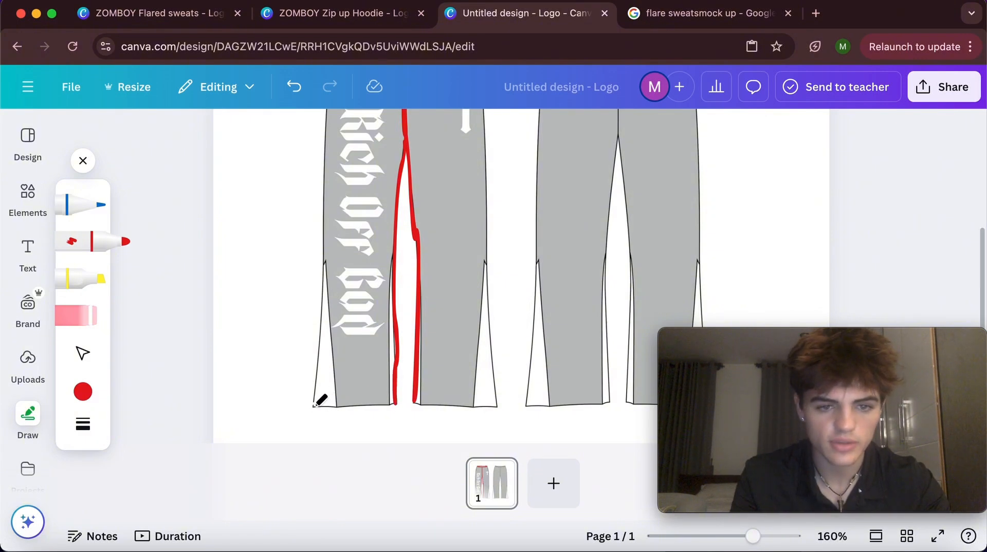
Trace the bottom hems of both front sweatpants legs with straight red marker lines
left_click_drag(315, 407, 330, 406)
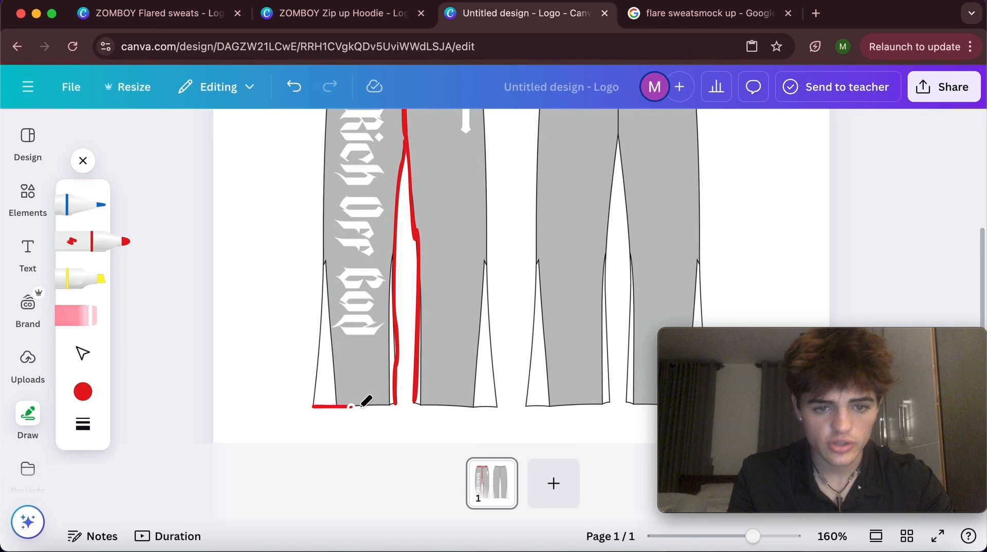
left_click_drag(395, 406, 498, 406)
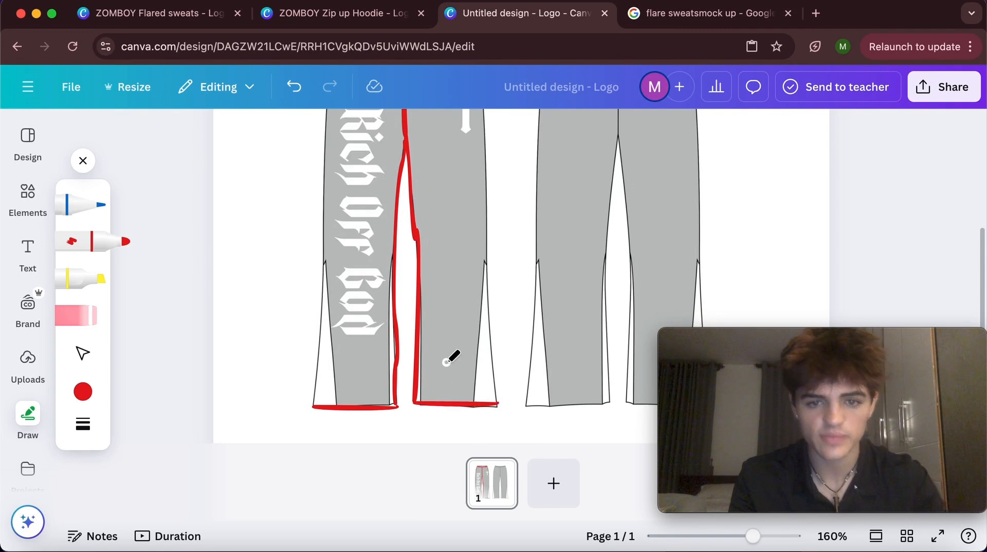
scroll(381, 302, "up", 3)
scroll(362, 214, "up", 2)
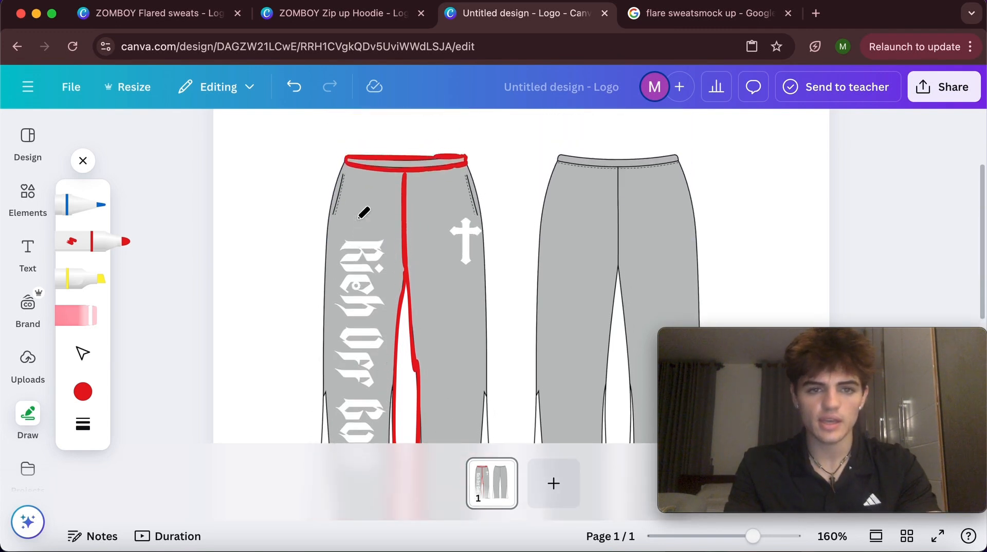
Trace the outer edge of the front sweatpants leg with the cross in red, from the waistband down to the hem
scroll(355, 165, "down", 2)
scroll(424, 214, "up", 3)
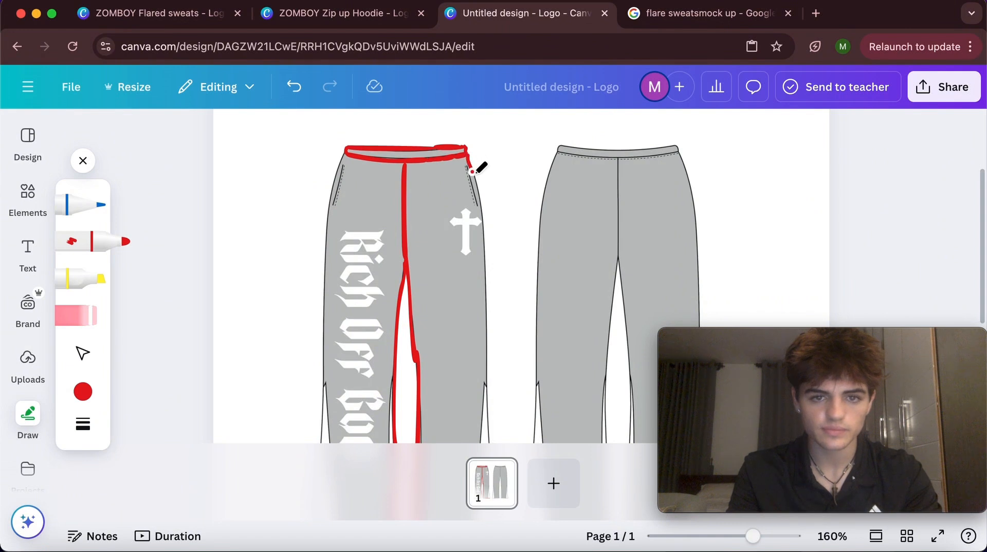
left_click_drag(480, 190, 483, 220)
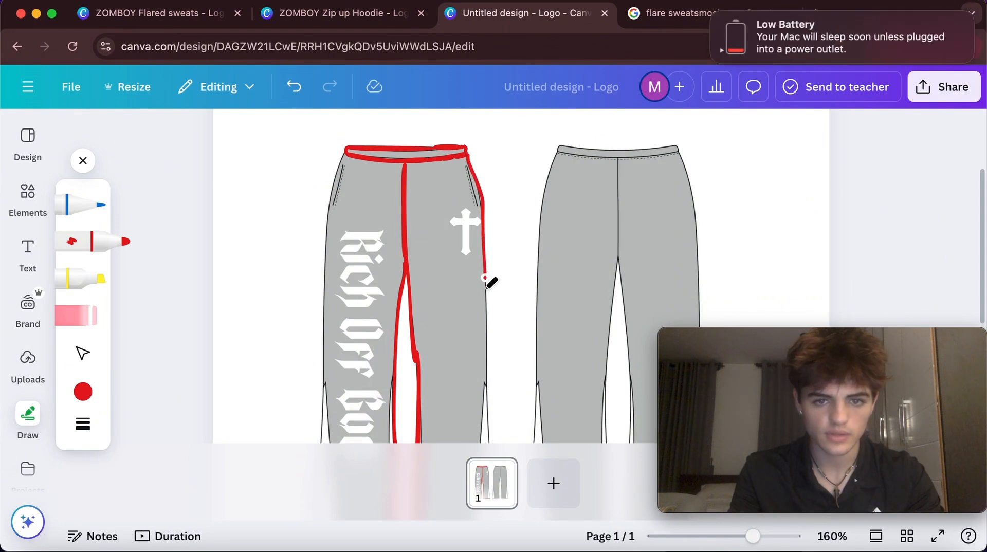
scroll(486, 306, "down", 2)
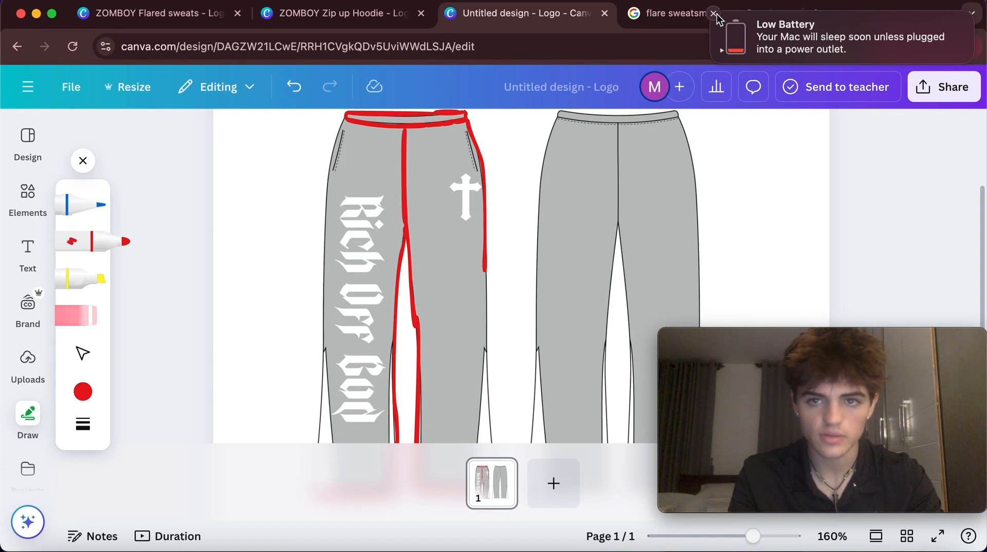
left_click(715, 14)
scroll(522, 268, "down", 2)
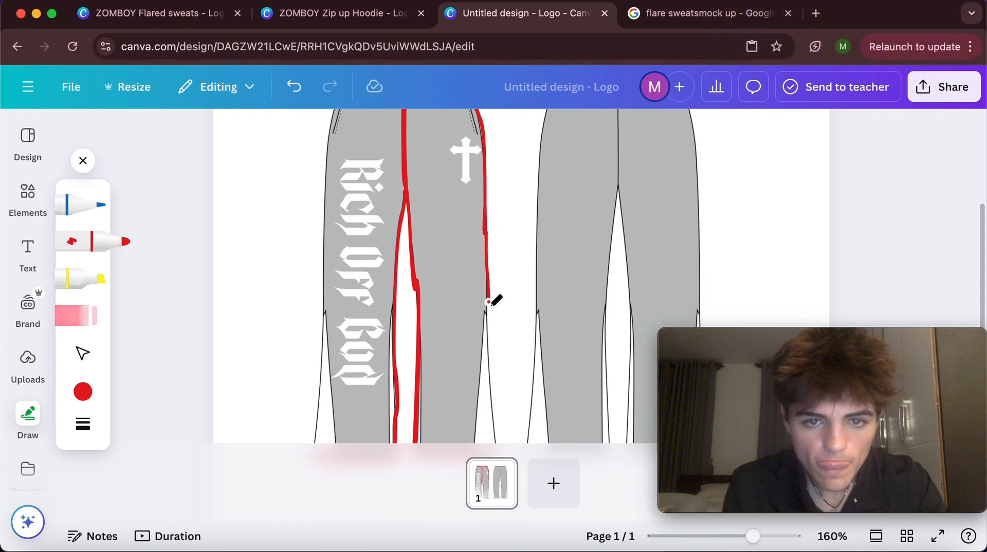
scroll(490, 382, "down", 6)
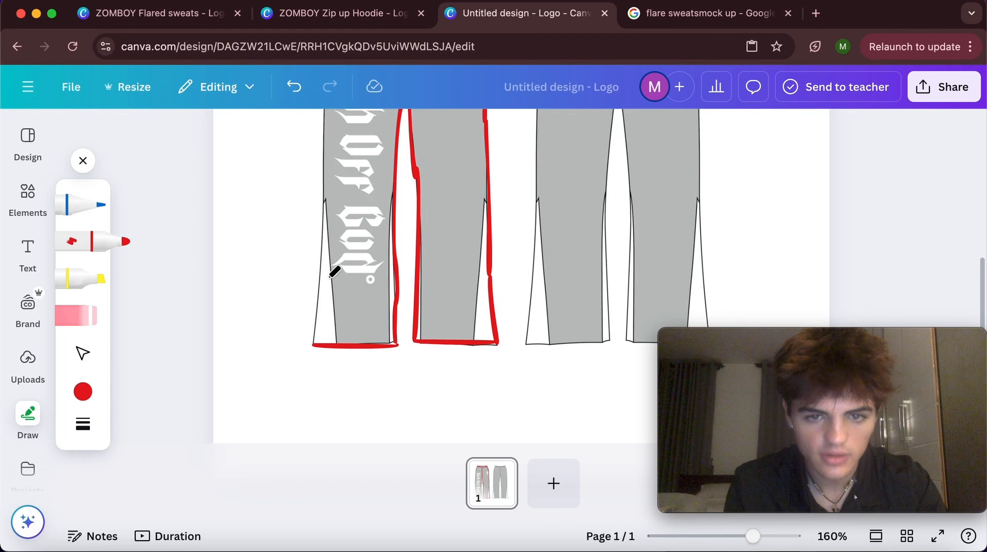
Trace the outer edge of the lettered leg from waistband to hem and mark both front pocket openings in red
scroll(323, 240, "up", 10)
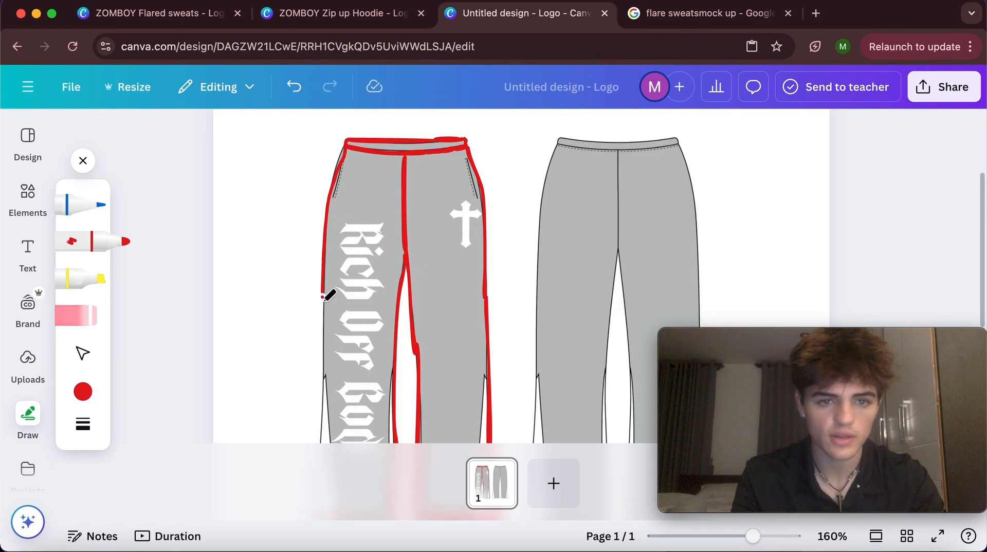
scroll(325, 305, "down", 5)
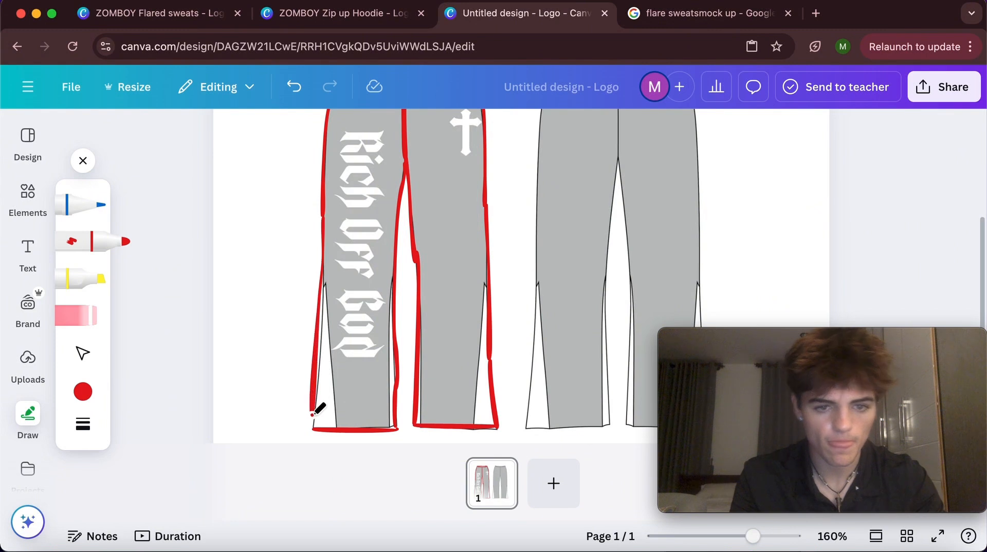
left_click_drag(312, 419, 316, 427)
scroll(381, 274, "up", 4)
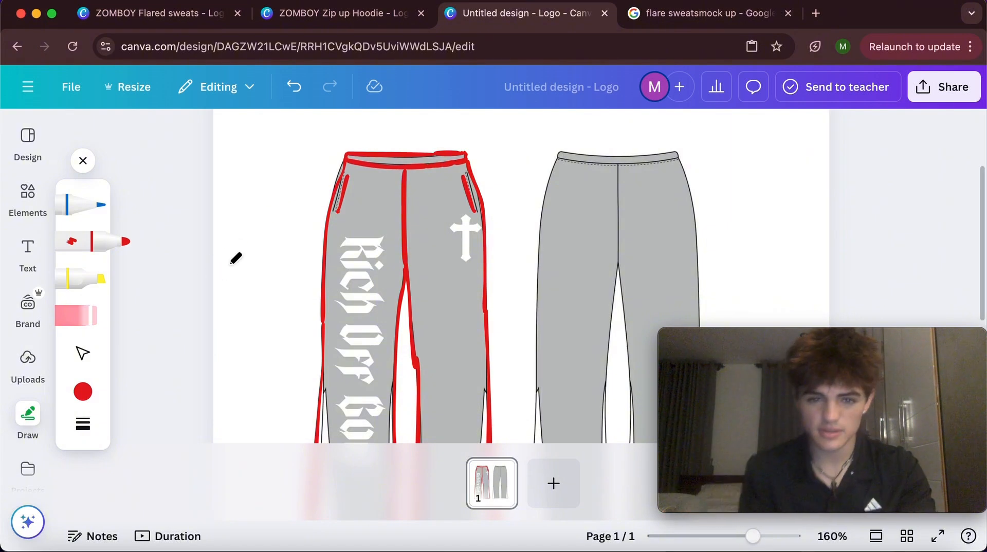
scroll(311, 257, "down", 10)
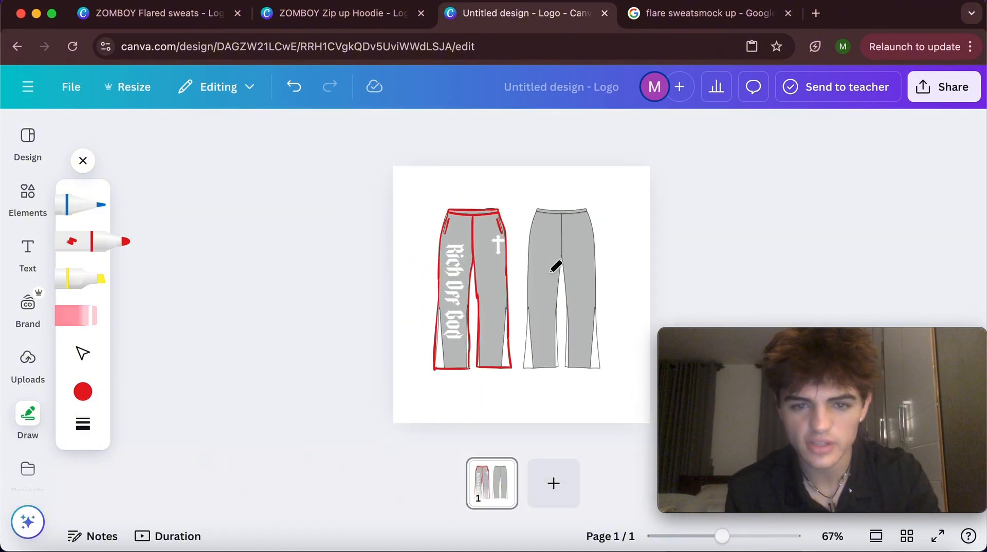
Move the sweatpants mockup image out from behind the red tracing to the right edge of the page
left_click(80, 355)
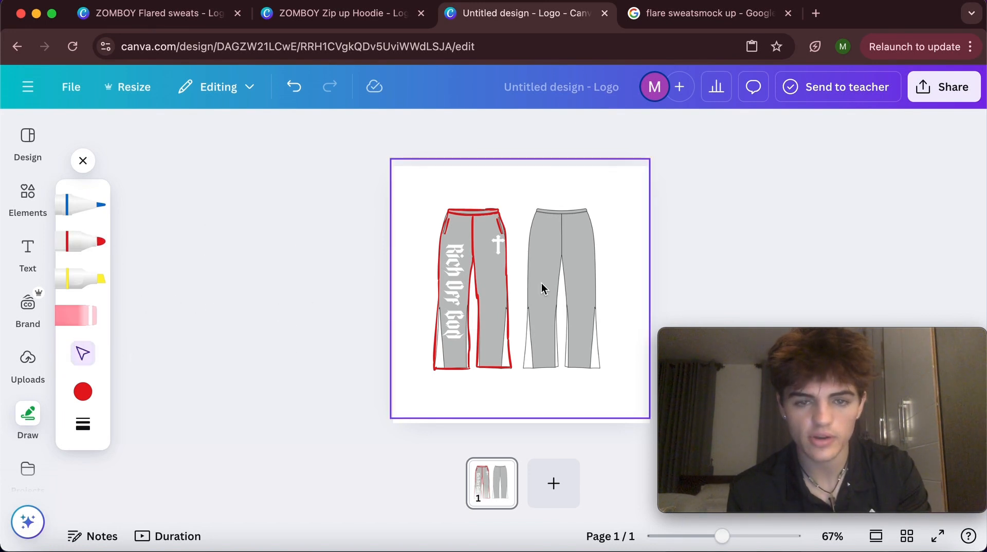
scroll(542, 289, "up", 5)
left_click(596, 219)
scroll(589, 229, "down", 1)
mouse_move(588, 211)
left_mouse_down()
mouse_move(626, 233)
mouse_move(750, 219)
left_mouse_up()
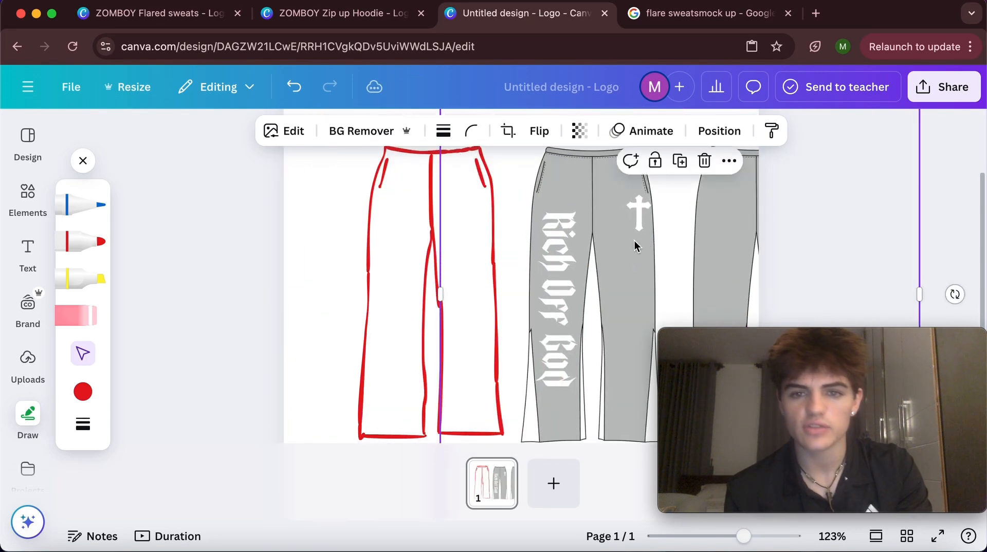
left_click_drag(689, 239, 800, 234)
left_click_drag(655, 247, 689, 249)
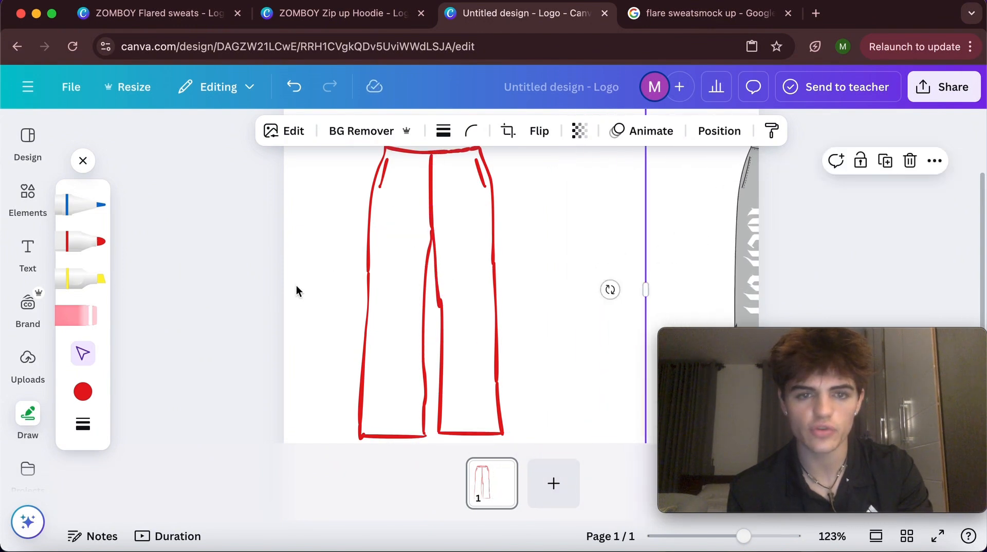
left_click(239, 298)
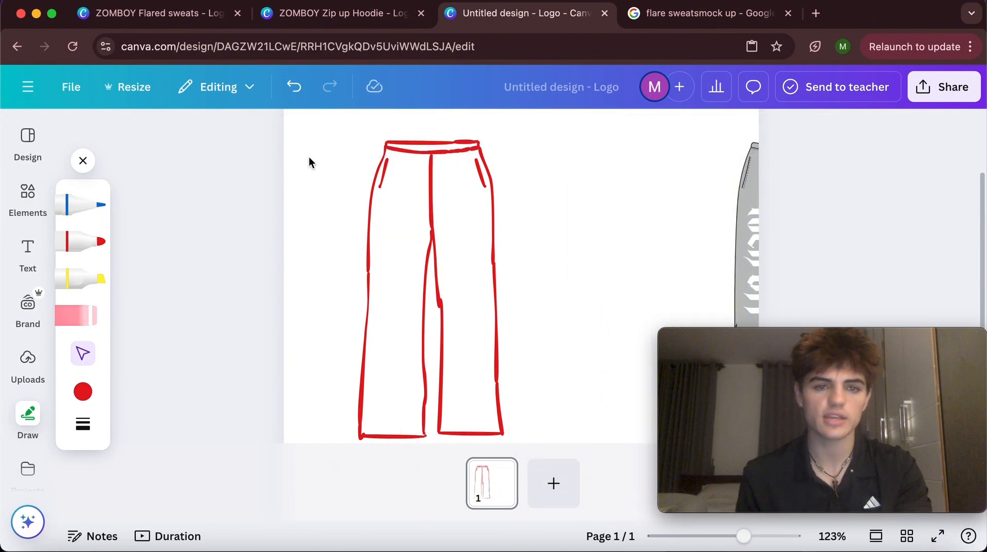
Group all the red outline strokes into one object and shift the group slightly to the right on the page
scroll(316, 134, "down", 2)
scroll(359, 190, "down", 5, "ctrl")
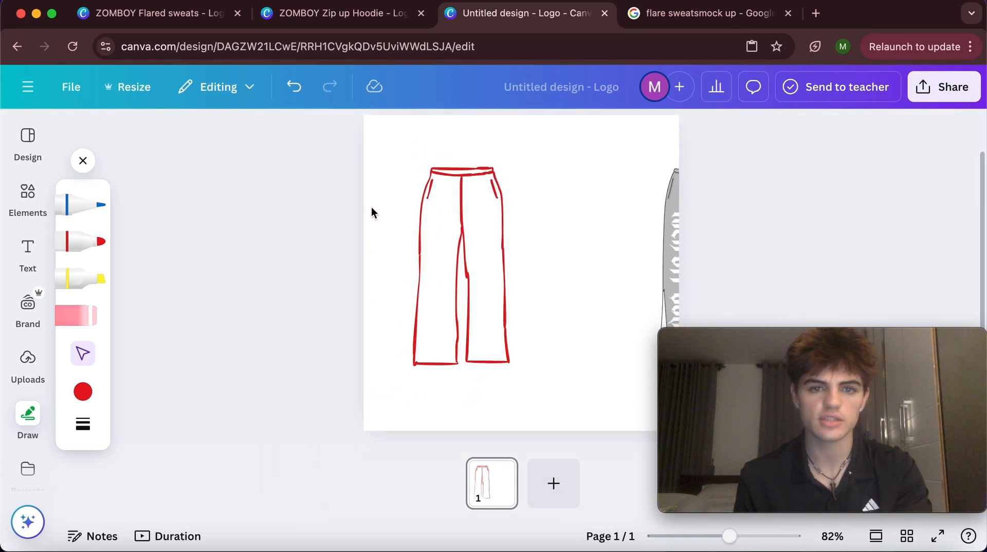
scroll(372, 212, "up", 1)
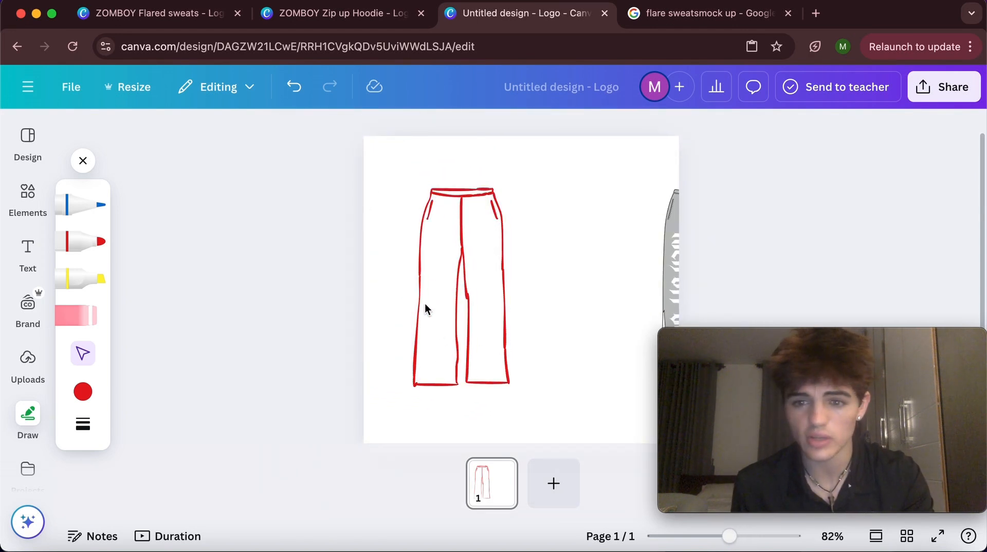
mouse_move(386, 153)
left_mouse_down()
mouse_move(524, 298)
mouse_move(538, 412)
left_mouse_up()
left_click(415, 173)
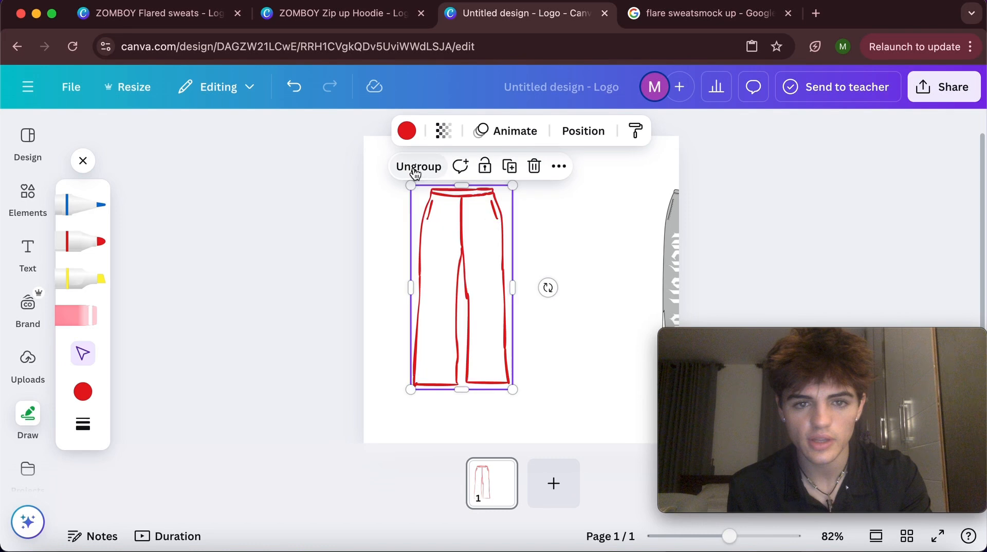
mouse_move(425, 223)
left_mouse_down()
mouse_move(542, 236)
mouse_move(459, 341)
mouse_move(452, 260)
mouse_move(423, 223)
mouse_move(487, 221)
mouse_move(437, 211)
mouse_move(453, 257)
mouse_move(464, 247)
left_mouse_up()
scroll(464, 247, "up", 5)
scroll(464, 247, "down", 3)
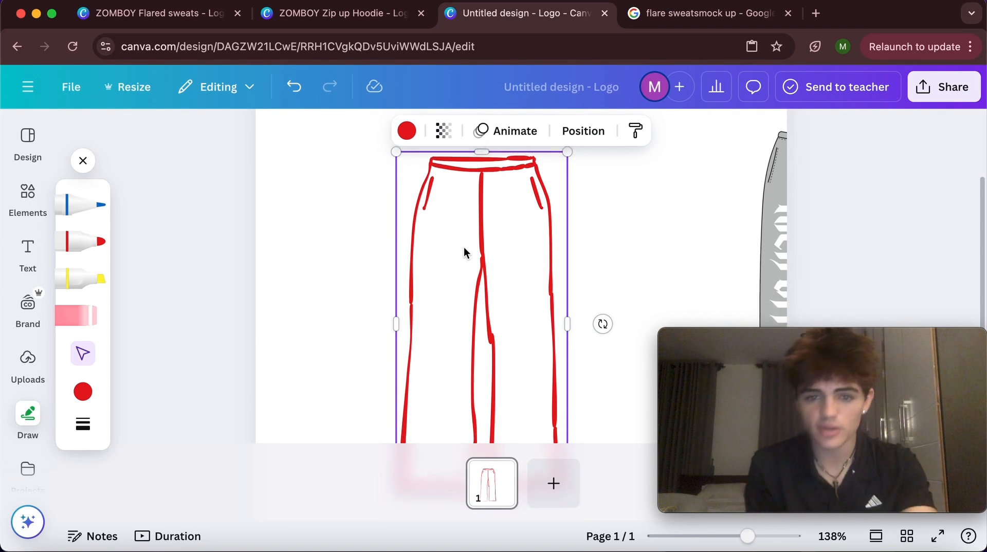
scroll(471, 273, "down", 2)
scroll(471, 276, "up", 1)
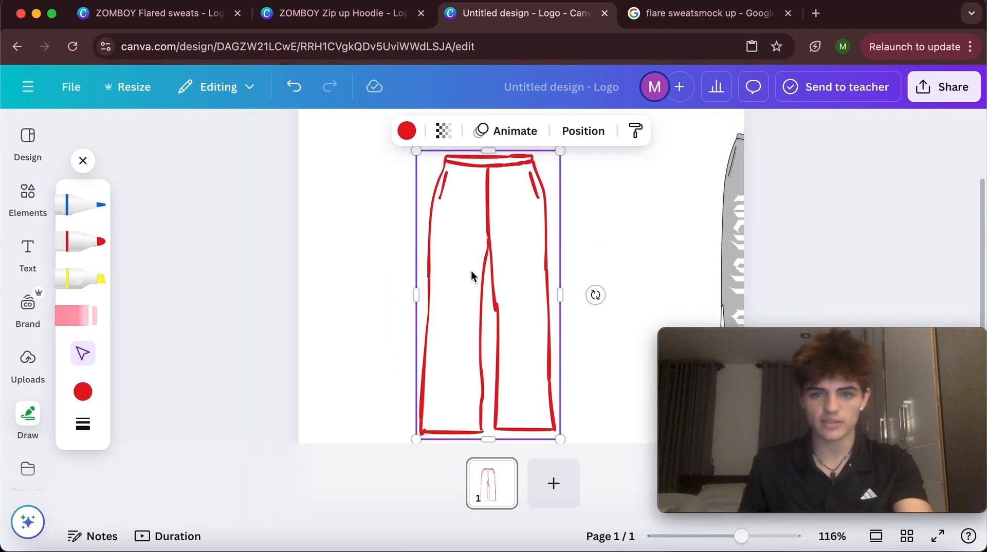
Bring the mockup image slightly further onto the page and reposition the grouped outline in the page's left half
mouse_move(723, 239)
left_mouse_down()
mouse_move(463, 227)
mouse_move(441, 267)
mouse_move(718, 248)
left_mouse_up()
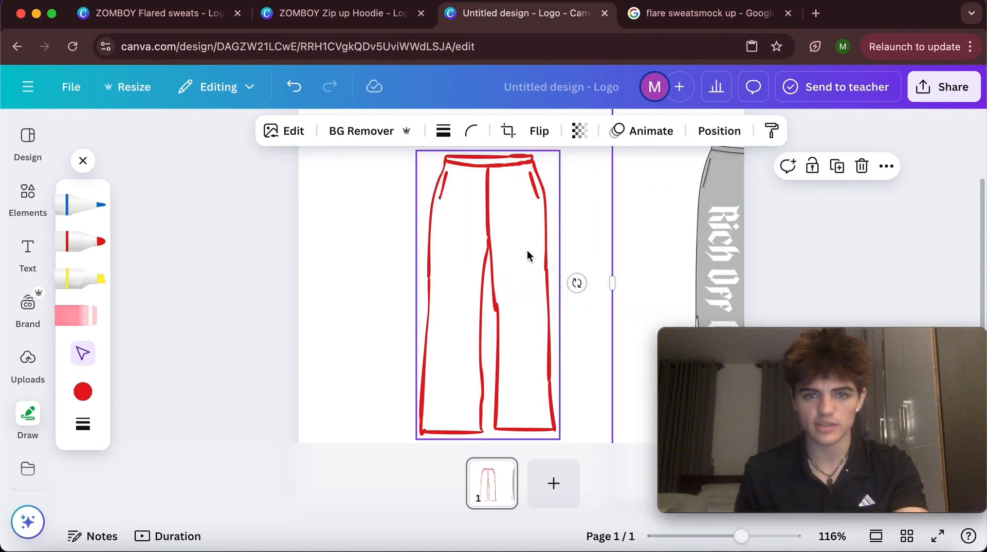
scroll(528, 250, "down", 1)
scroll(372, 259, "up", 1)
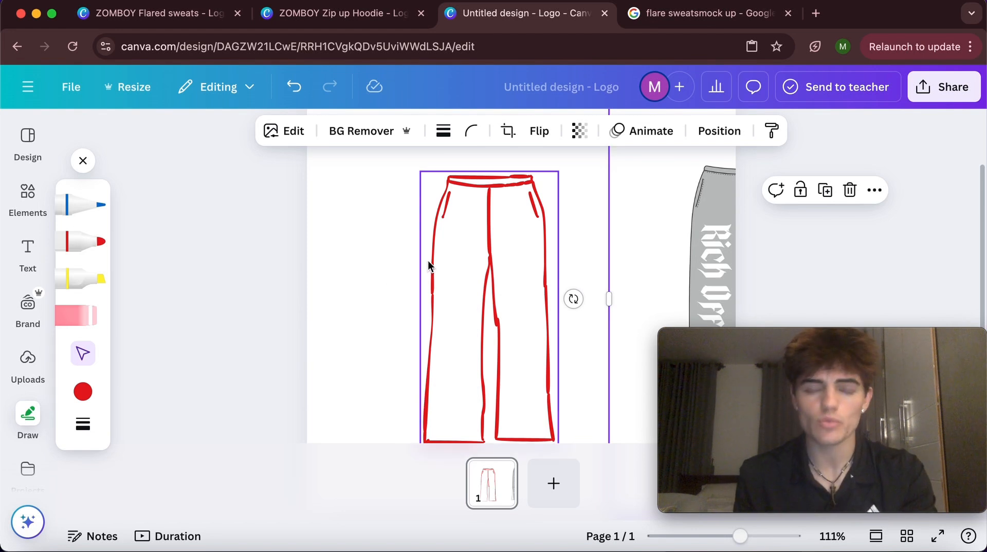
left_click_drag(456, 261, 412, 263)
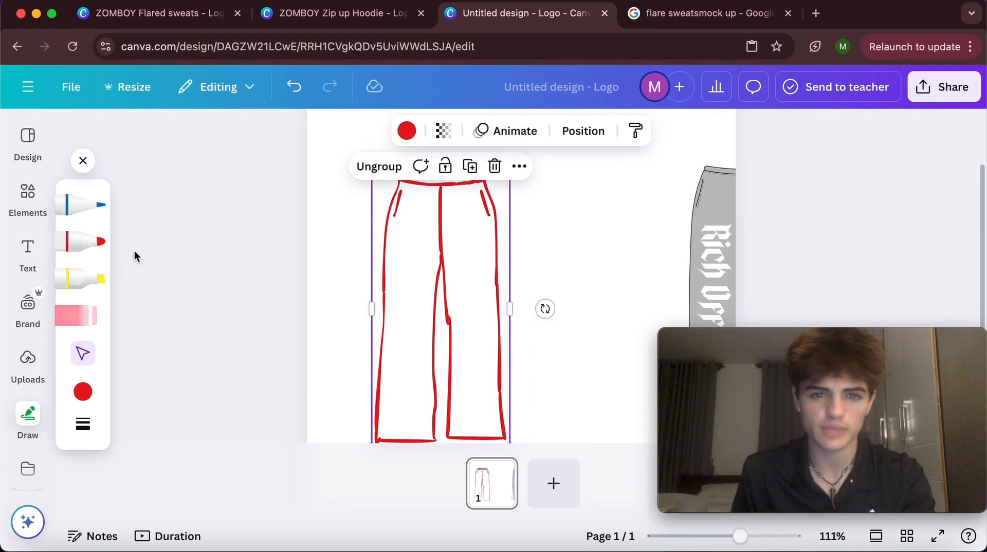
left_click_drag(415, 300, 421, 275)
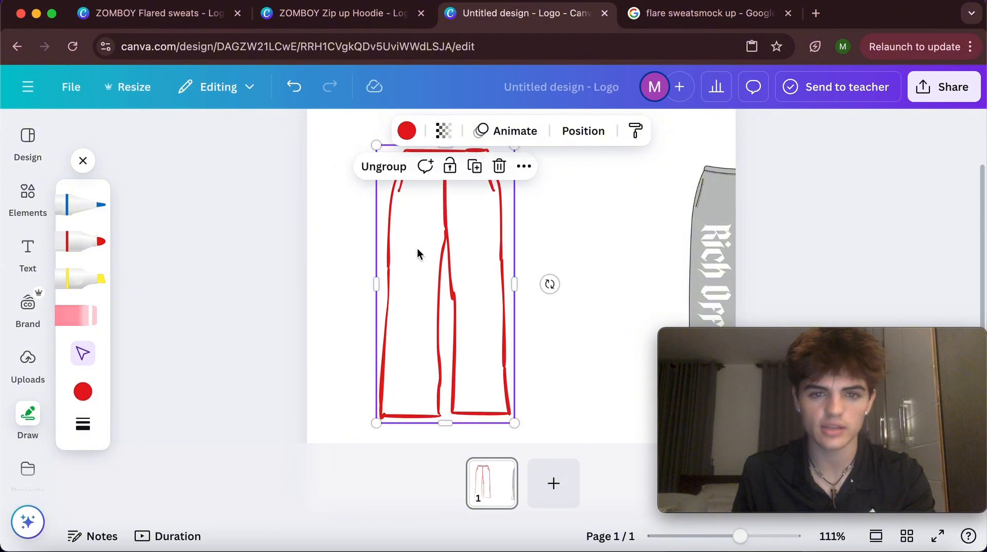
Recolor the grouped sweatpants outline from the default solid colors to black
left_click(406, 128)
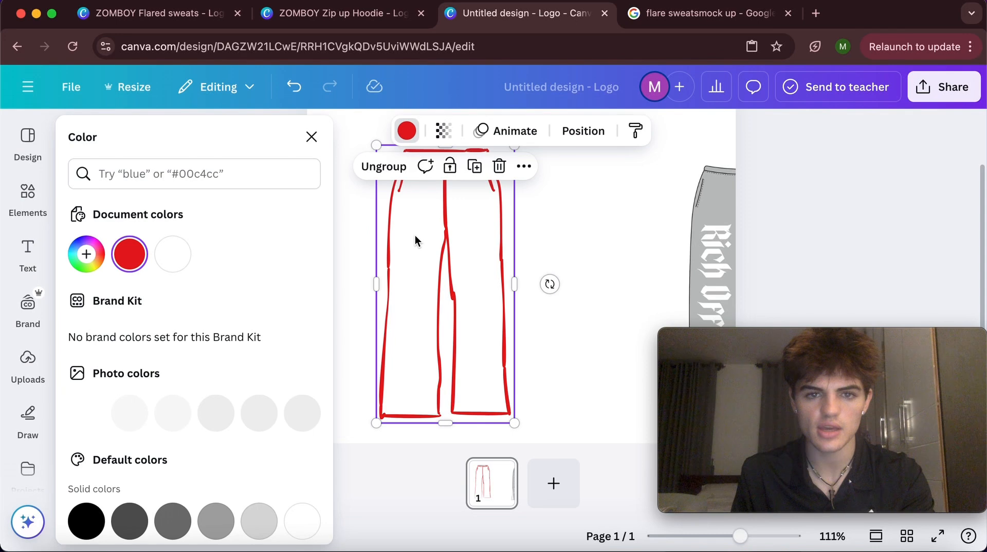
left_click(87, 519)
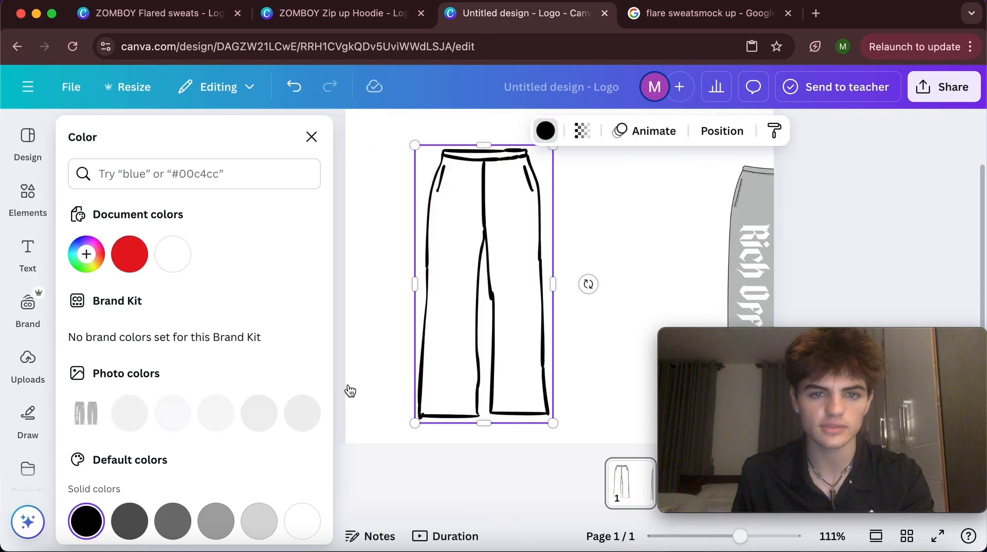
left_click(312, 137)
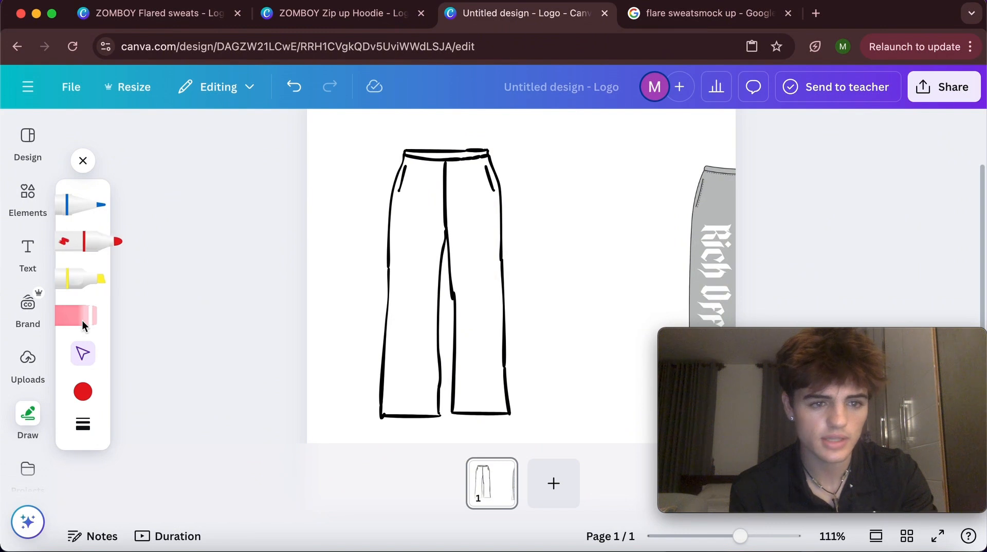
Choose the marker for drawing again and set its color to purple
left_click(84, 394)
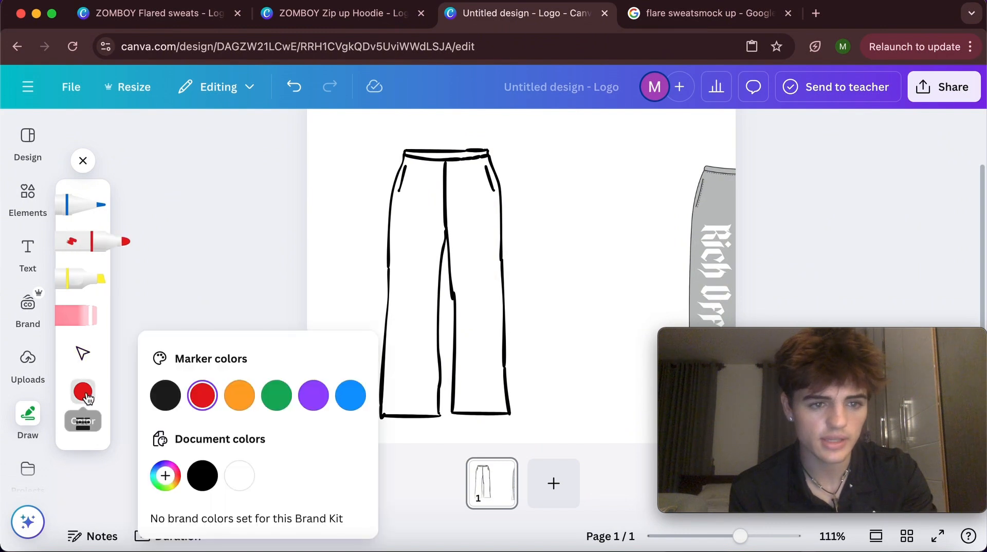
left_click(308, 396)
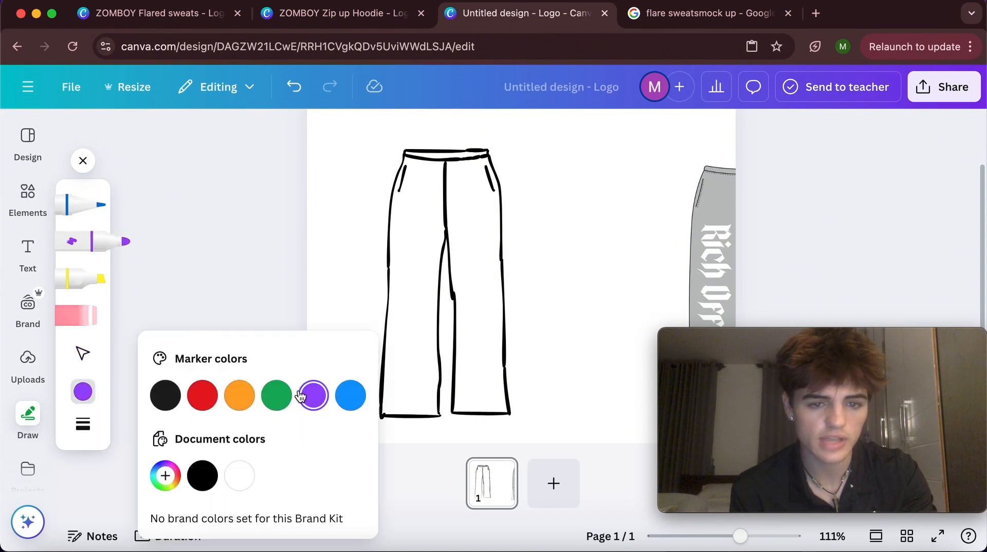
left_click(83, 392)
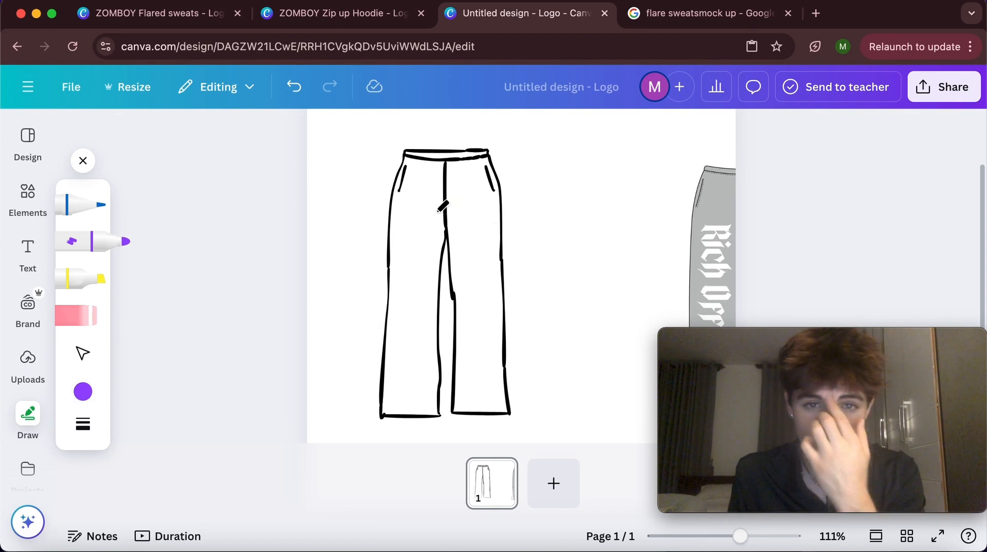
left_click(80, 395)
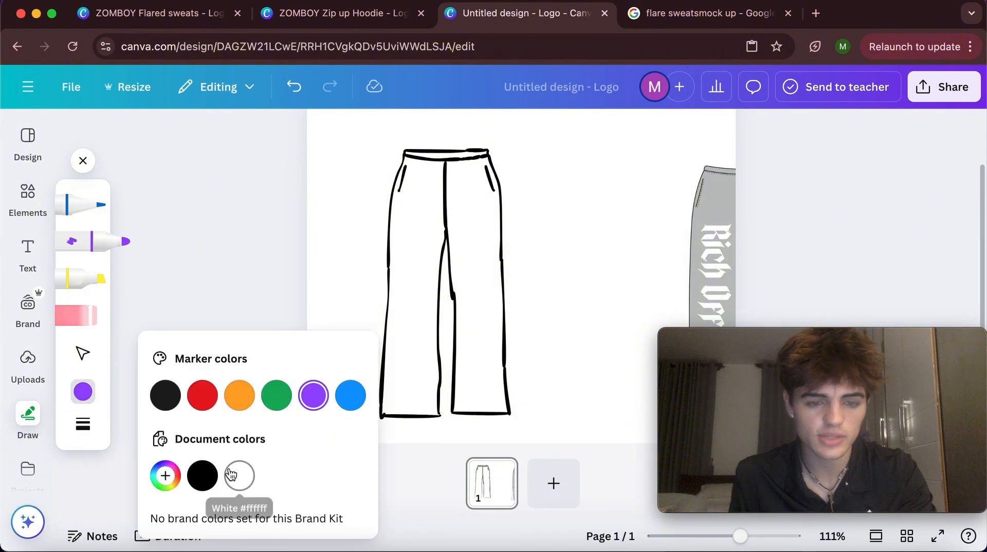
left_click(165, 475)
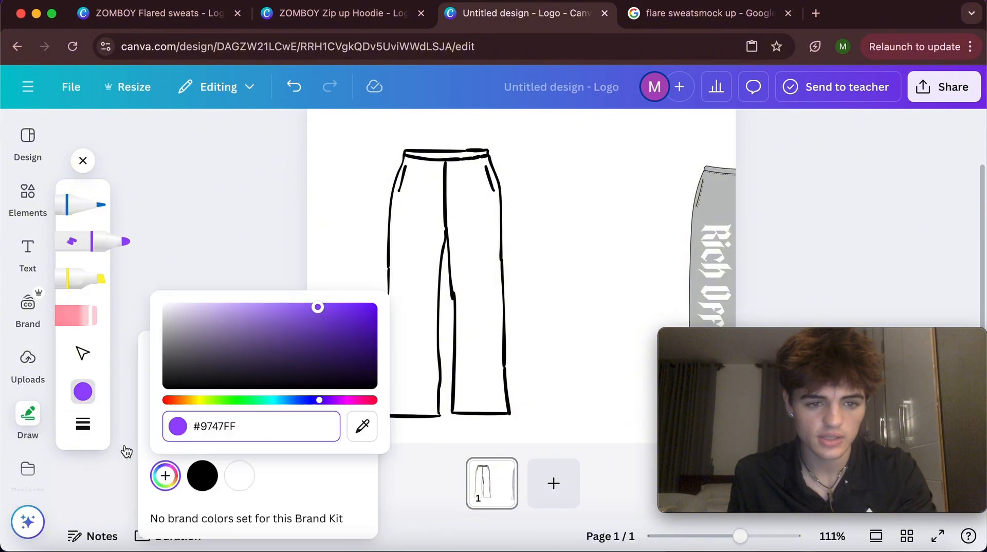
left_click(82, 392)
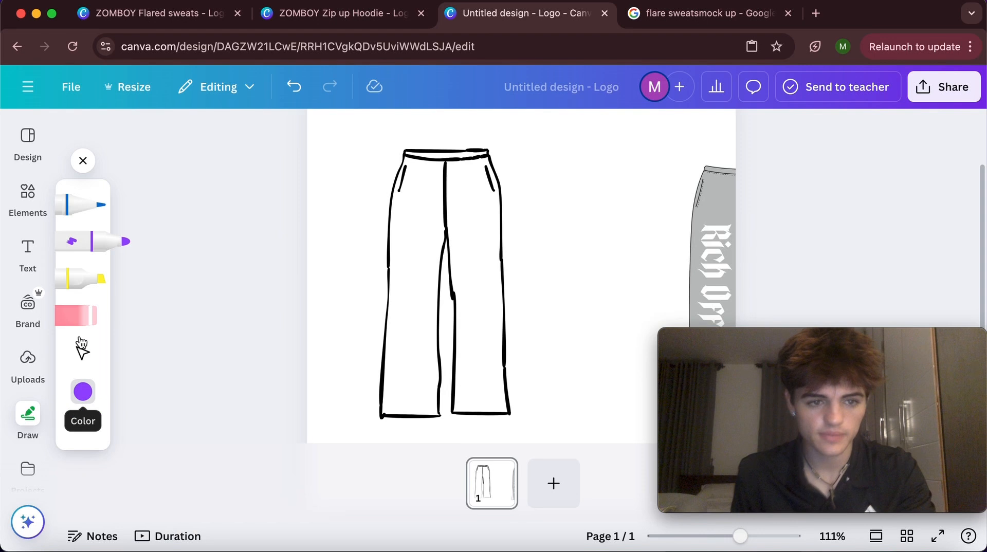
Set the marker weight to 34 and paint the right leg of the sweatpants outline purple from hip to hem
left_click(83, 424)
left_click_drag(158, 443, 199, 443)
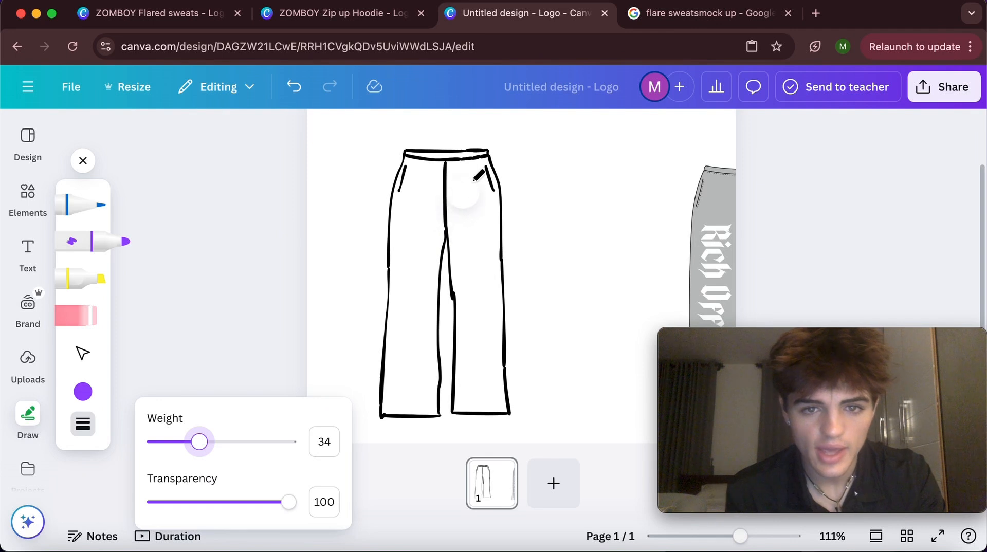
scroll(474, 179, "up", 5)
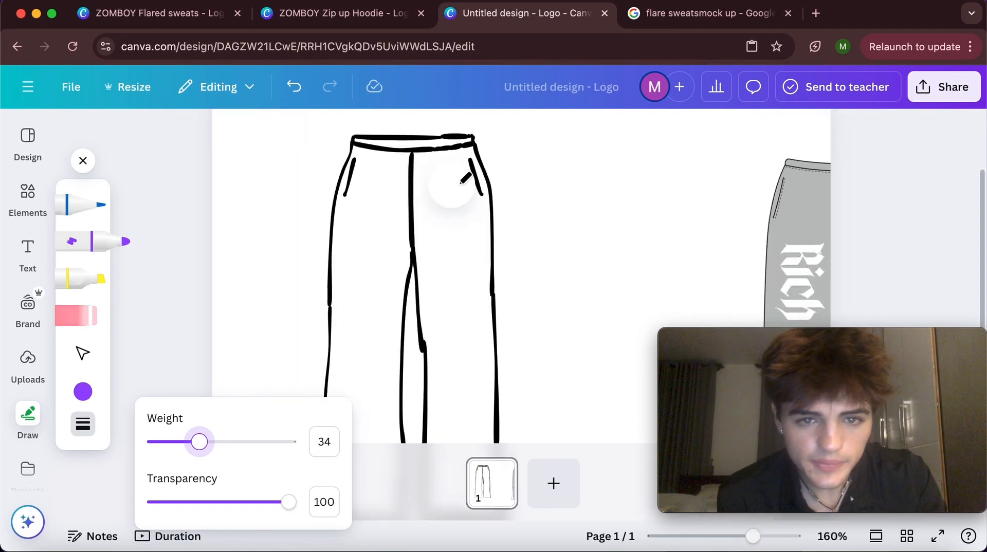
mouse_move(452, 150)
left_mouse_down()
mouse_move(463, 223)
mouse_move(470, 368)
left_mouse_up()
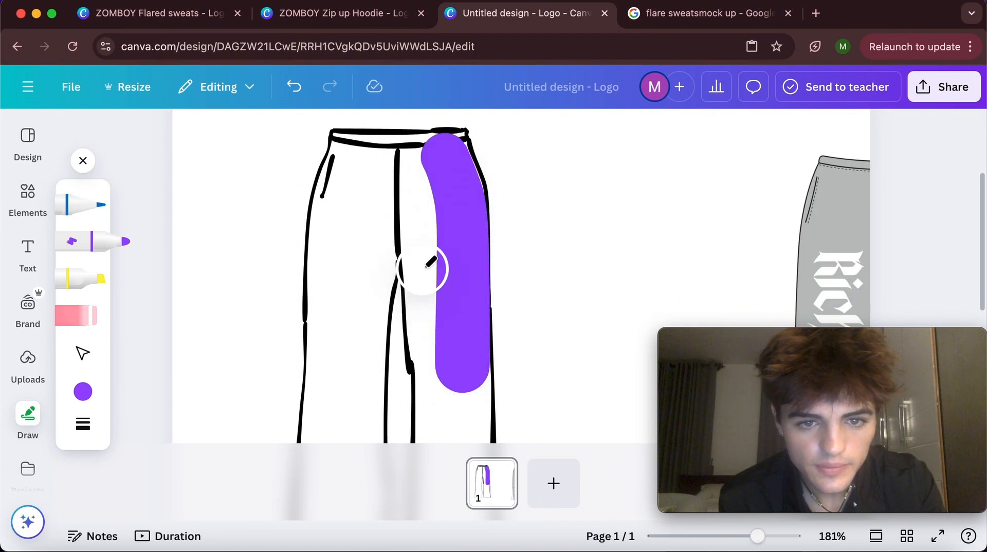
left_click_drag(434, 261, 454, 381)
scroll(454, 381, "down", 5)
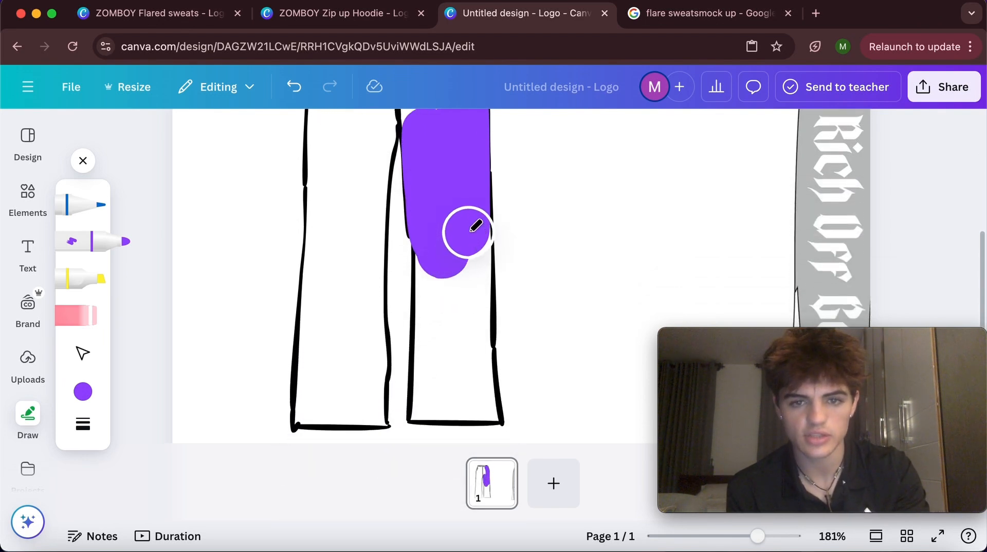
mouse_move(472, 227)
left_mouse_down()
mouse_move(479, 384)
mouse_move(469, 399)
mouse_move(444, 402)
mouse_move(487, 401)
left_mouse_up()
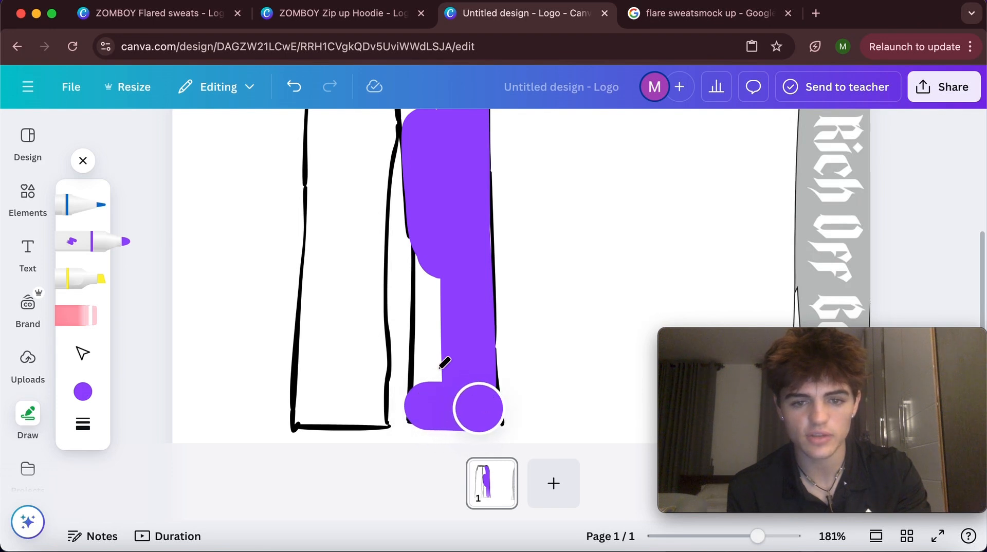
left_click_drag(433, 381, 431, 254)
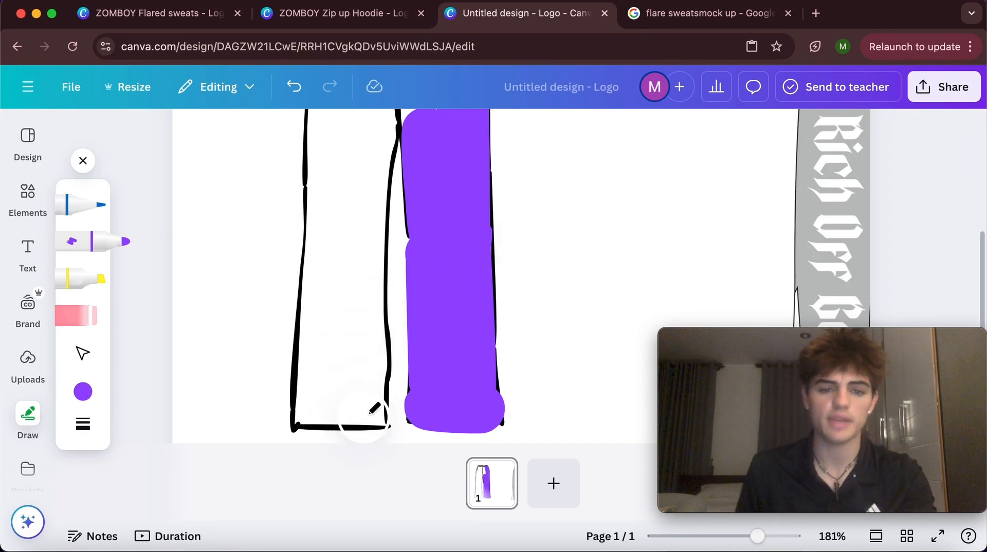
Paint the inner side of the left leg, the waistband and the hip area purple
left_click_drag(377, 404, 370, 229)
scroll(370, 232, "up", 3)
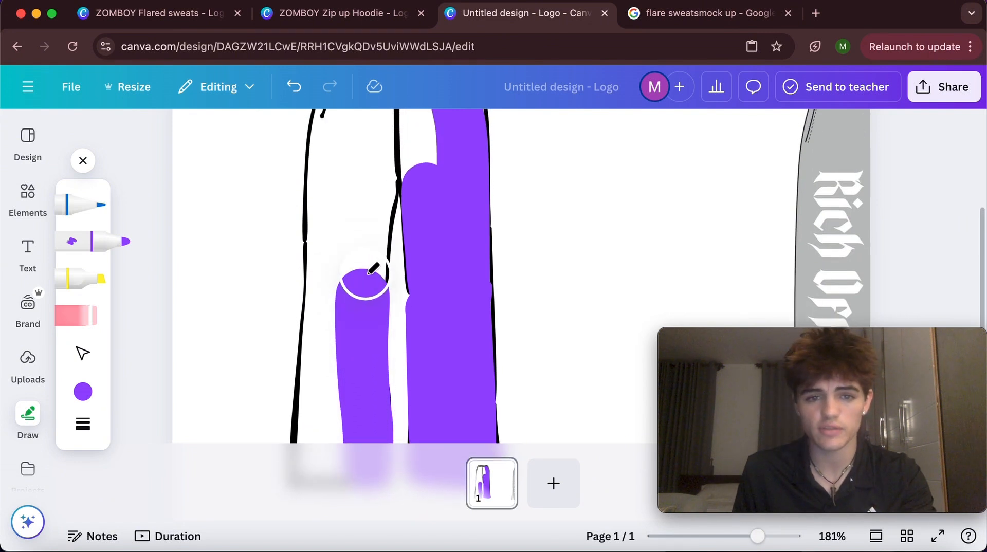
left_click_drag(370, 273, 387, 163)
scroll(371, 216, "up", 3)
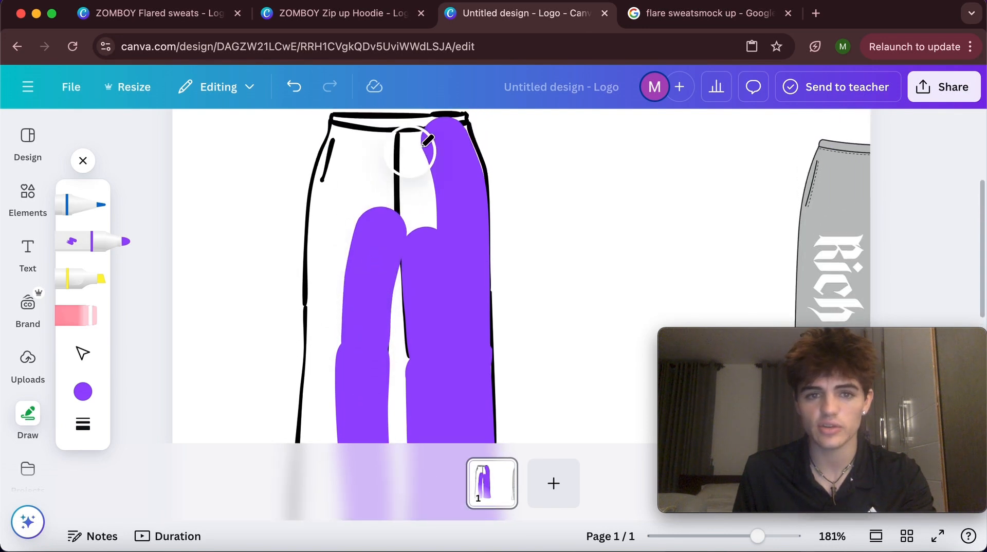
left_click_drag(458, 130, 360, 124)
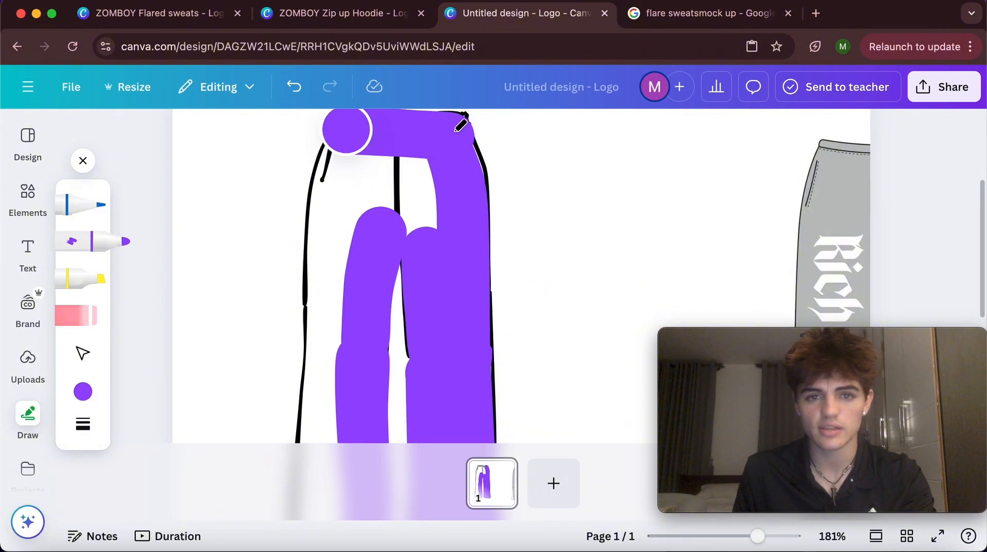
mouse_move(460, 127)
left_mouse_down()
mouse_move(463, 188)
mouse_move(421, 247)
mouse_move(415, 163)
mouse_move(442, 190)
mouse_move(471, 183)
mouse_move(382, 193)
mouse_move(380, 162)
mouse_move(381, 205)
mouse_move(322, 171)
mouse_move(325, 154)
mouse_move(343, 154)
mouse_move(331, 203)
mouse_move(332, 351)
mouse_move(353, 220)
mouse_move(348, 262)
left_mouse_up()
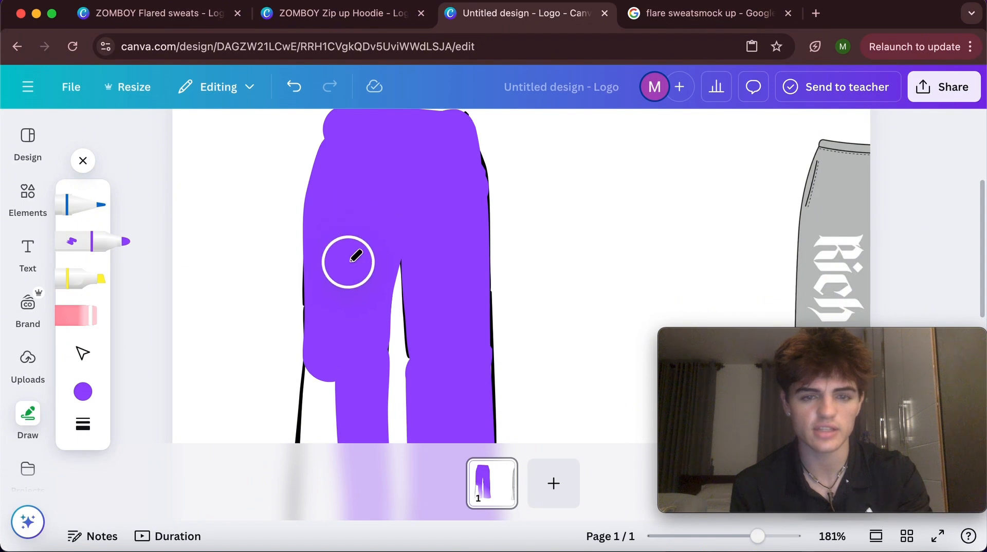
Fill the remaining lower part of the left leg with purple down to the hem corner
scroll(355, 259, "down", 5)
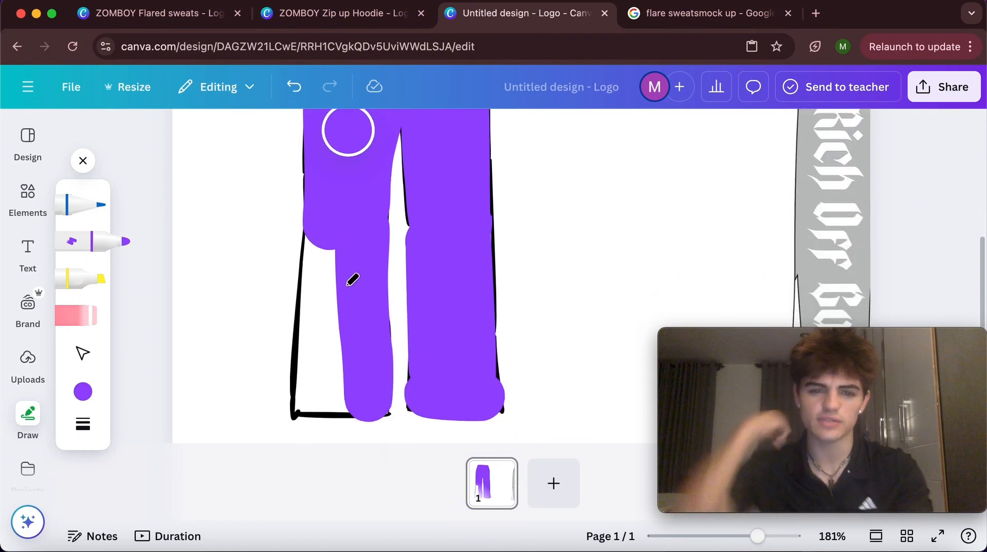
left_click_drag(337, 389, 309, 403)
mouse_move(289, 410)
left_mouse_down()
mouse_move(320, 370)
mouse_move(324, 240)
mouse_move(332, 390)
mouse_move(343, 381)
mouse_move(342, 351)
mouse_move(302, 410)
left_mouse_up()
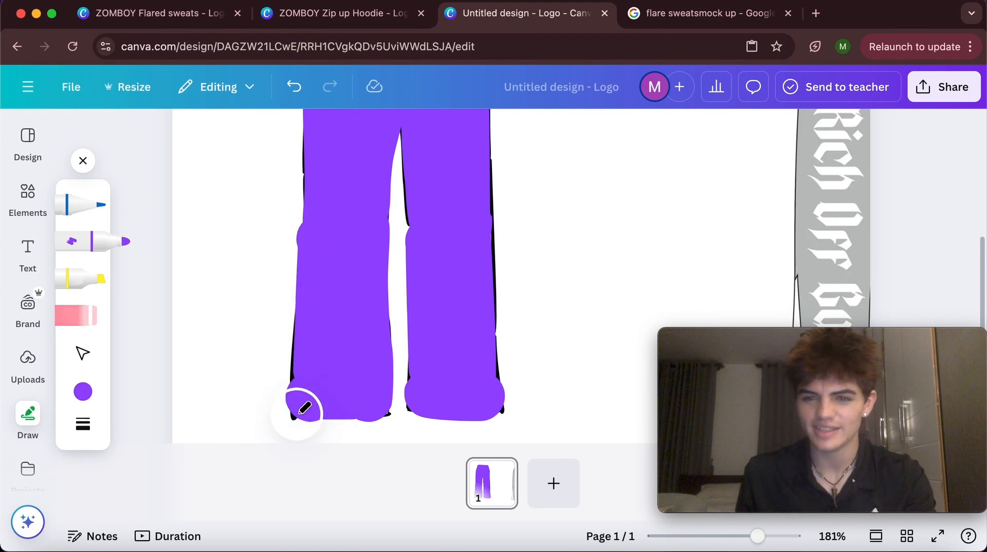
Switch from drawing to selecting and move the black outline group off the purple fill to its right
left_click(85, 354)
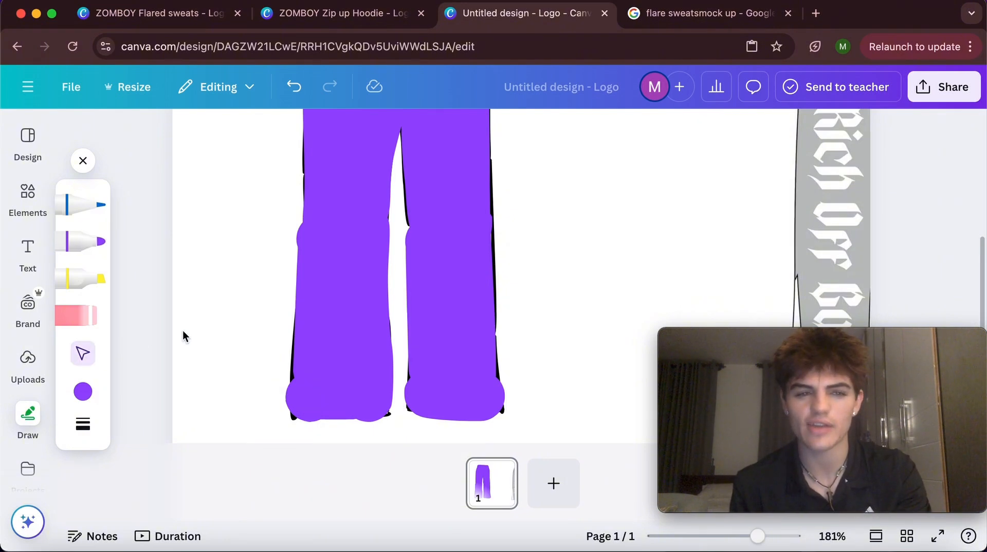
scroll(205, 315, "down", 5)
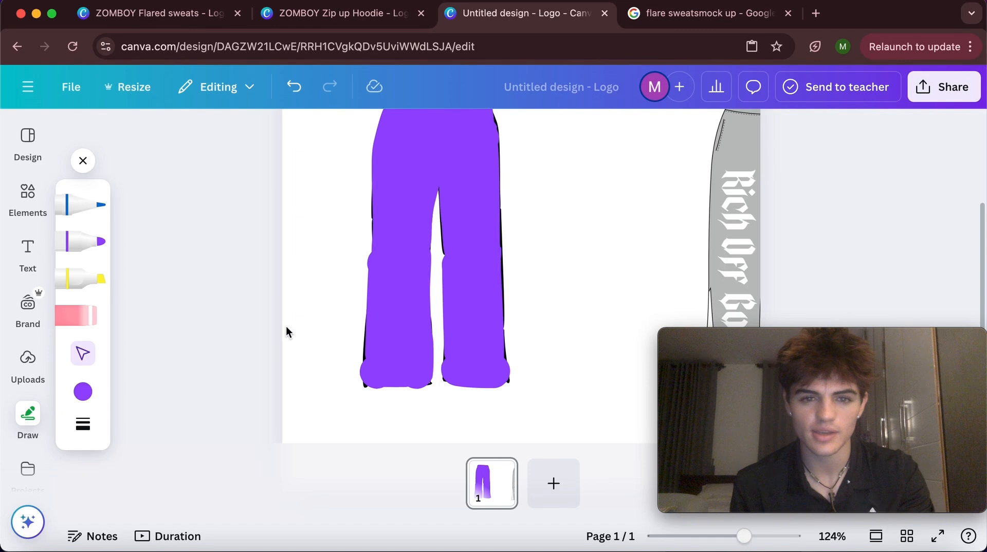
scroll(286, 331, "up", 3)
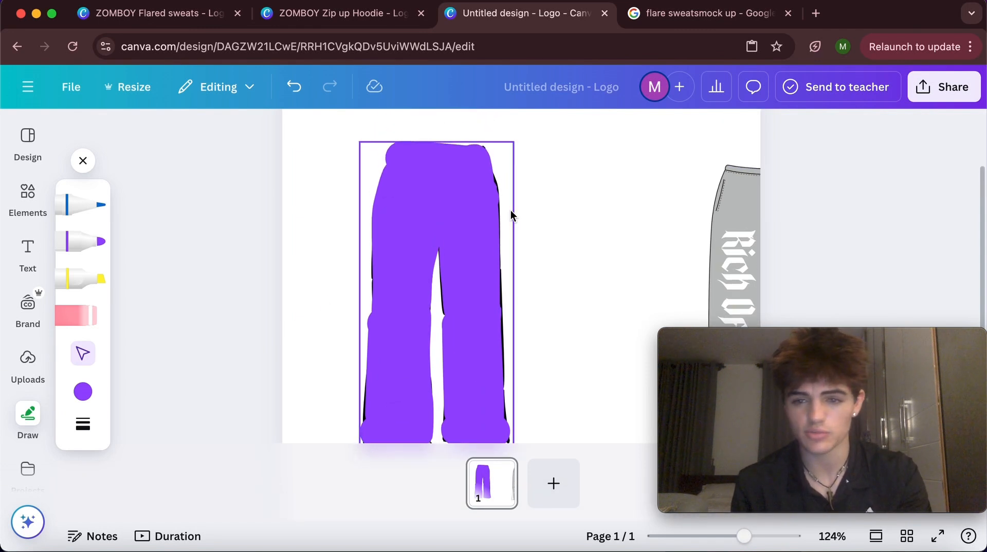
left_click(512, 215)
left_click_drag(511, 215, 712, 206)
left_click_drag(606, 210, 605, 210)
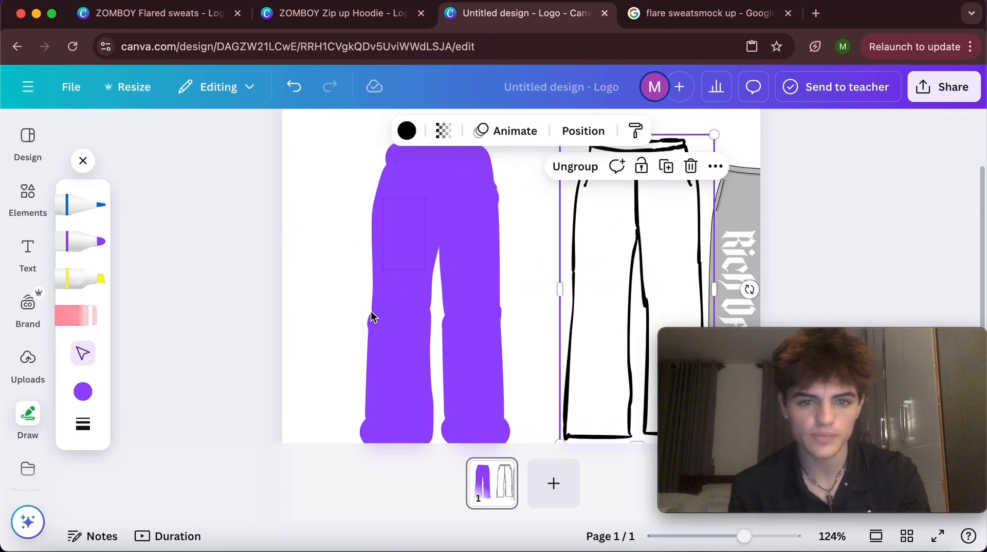
Select all the purple fill strokes and group them into one object
scroll(316, 314, "down", 5)
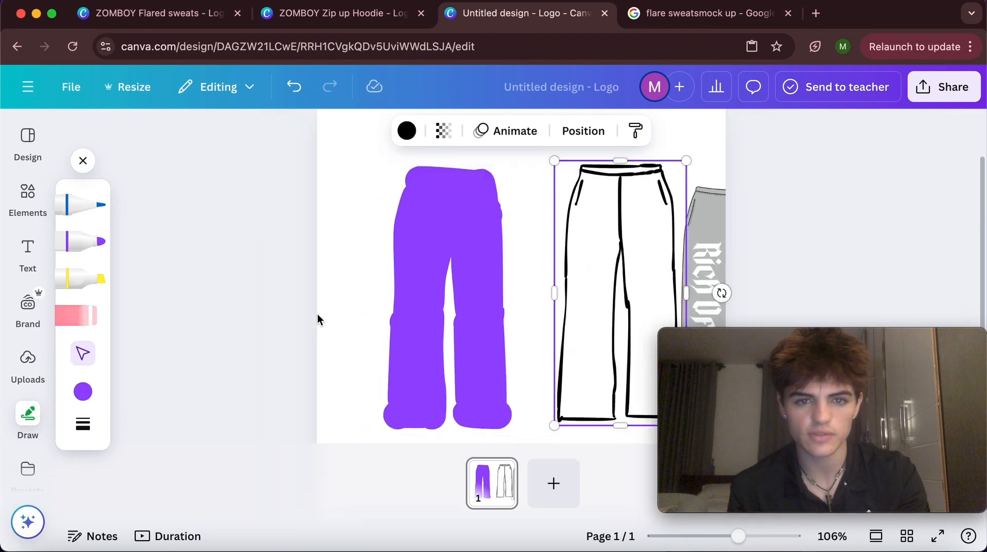
mouse_move(357, 150)
left_mouse_down()
mouse_move(469, 258)
mouse_move(494, 331)
mouse_move(504, 427)
mouse_move(522, 446)
left_mouse_up()
left_click(402, 167)
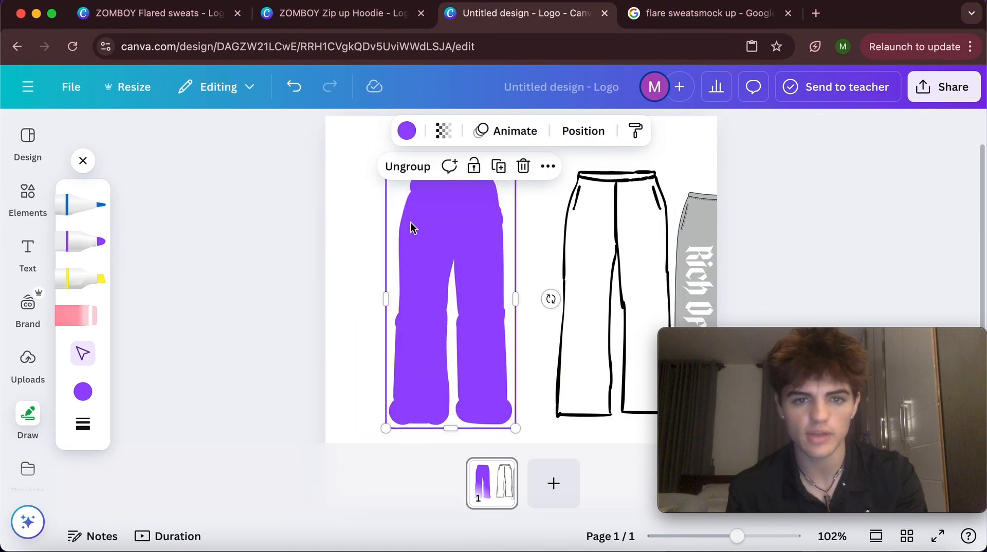
Move the black outline group back over the grouped purple fill so the two line up
mouse_move(421, 238)
left_mouse_down()
mouse_move(350, 245)
mouse_move(417, 238)
left_mouse_up()
left_click_drag(579, 230, 578, 230)
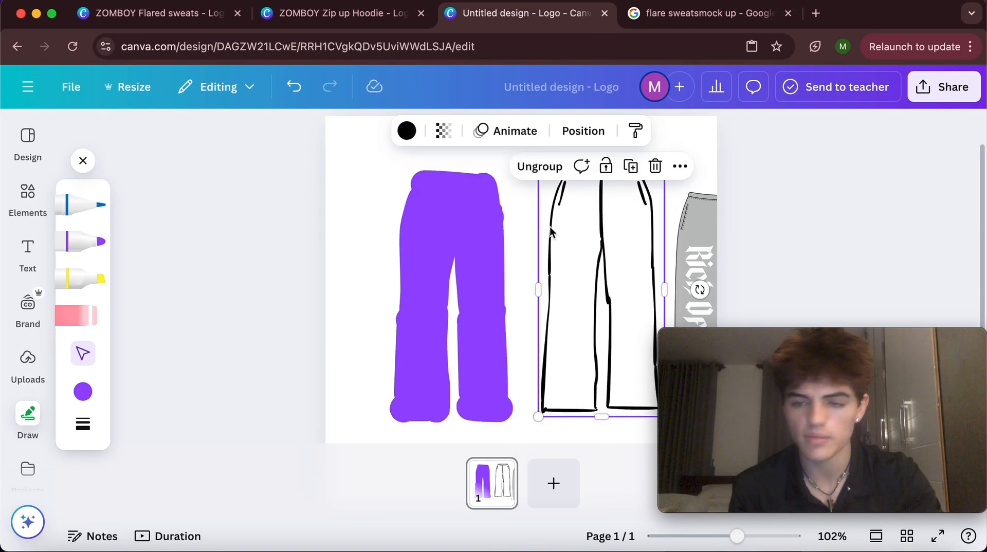
left_click_drag(516, 233, 435, 233)
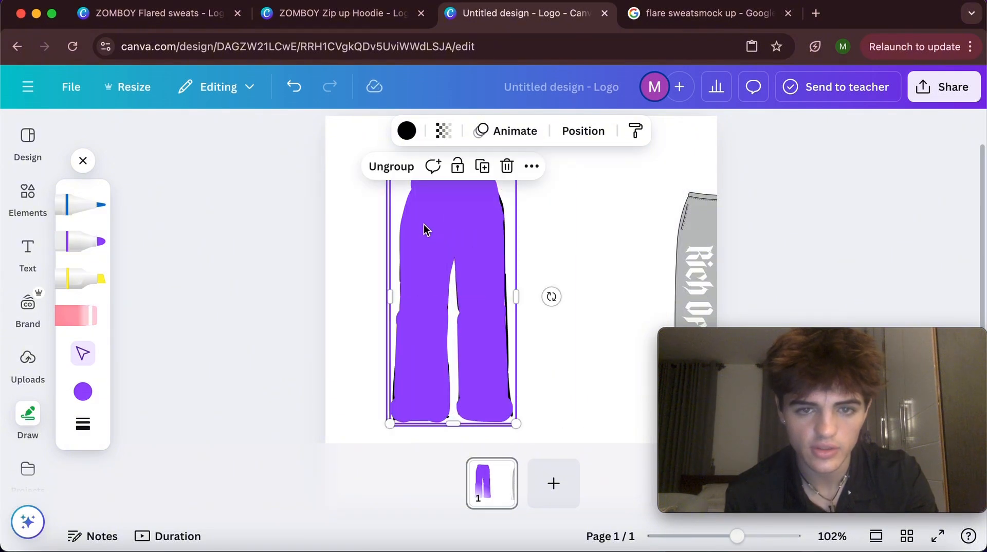
left_click(530, 167)
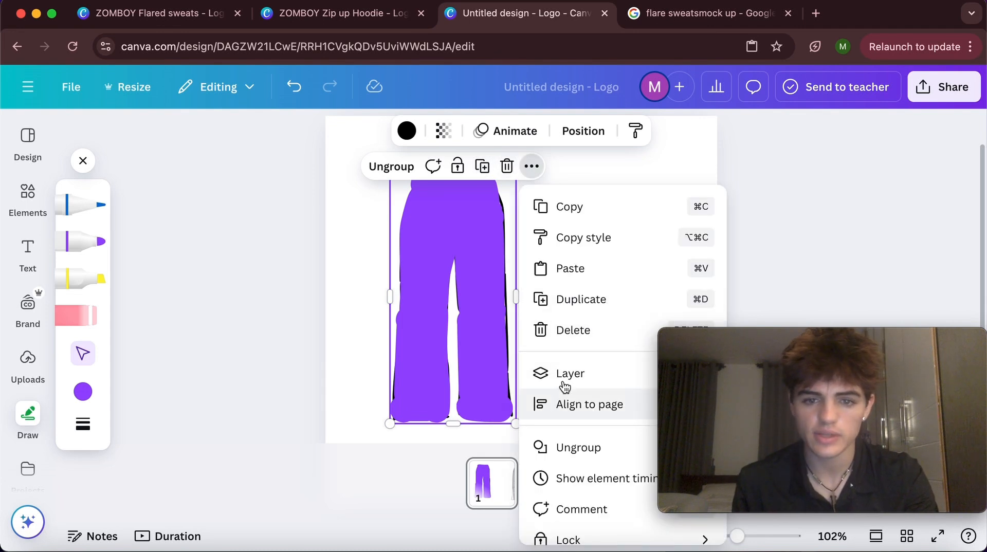
mouse_move(559, 381)
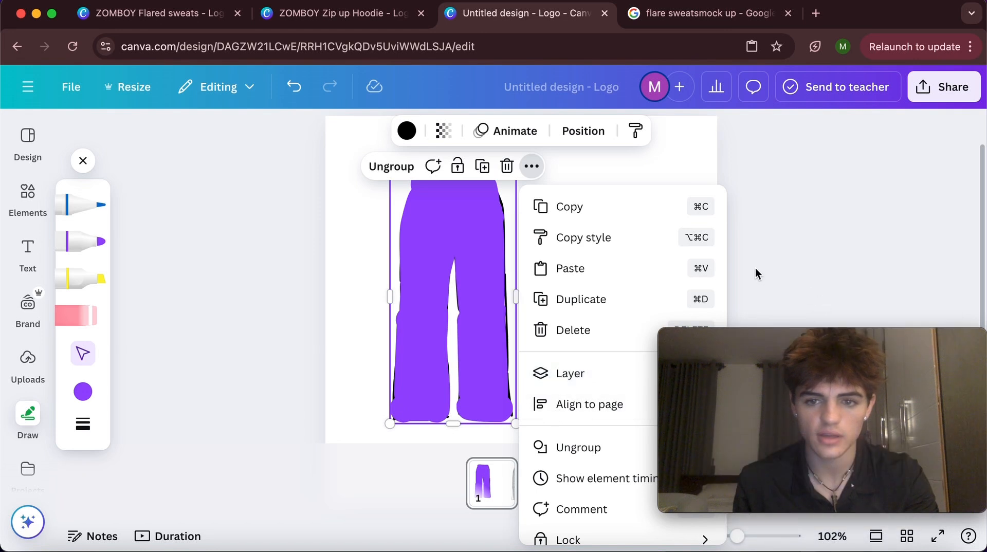
scroll(756, 270, "down", 1)
scroll(756, 270, "down", 1)
scroll(756, 269, "up", 1)
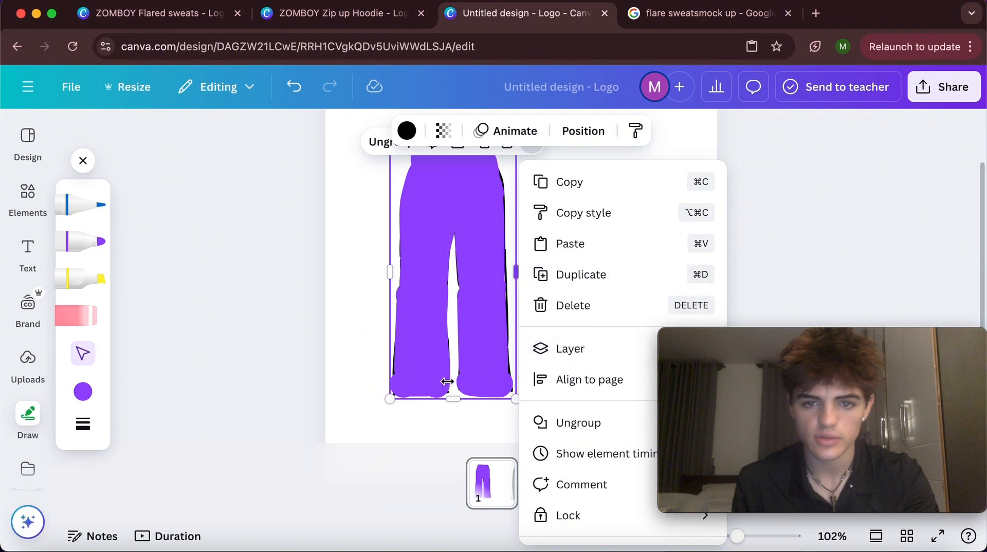
key("Escape")
Send the purple fill group backward so it sits behind the black outline
left_click_drag(736, 333, 165, 330)
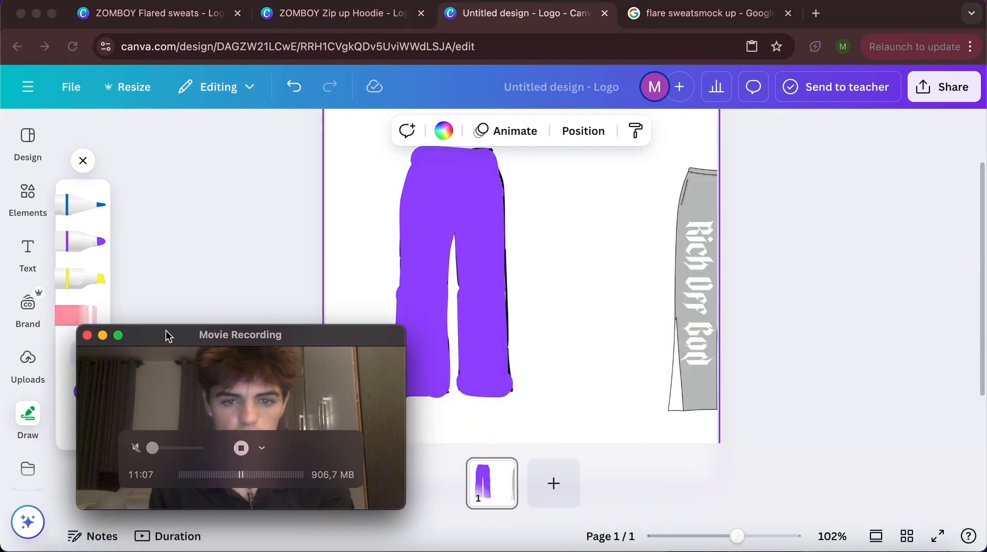
left_click(487, 295)
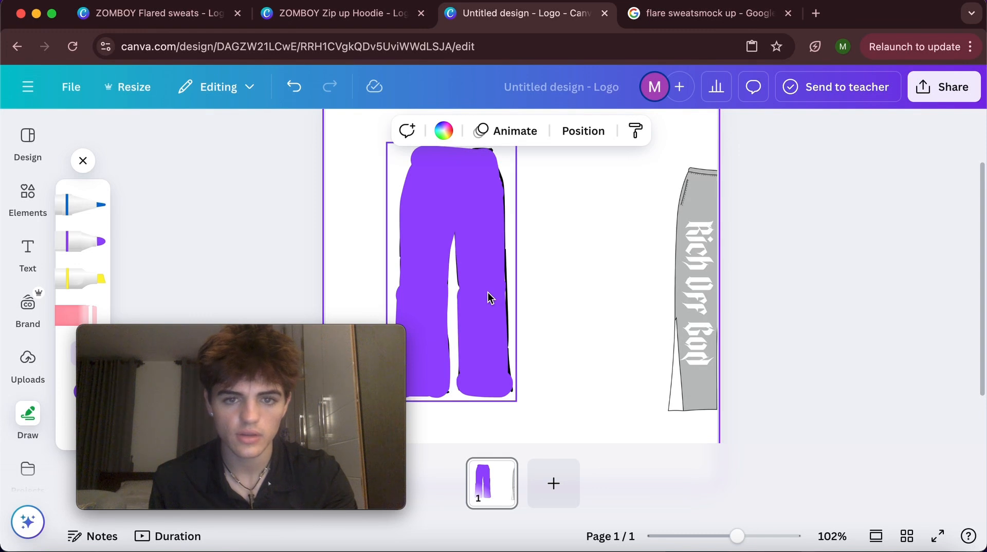
left_click(489, 292)
right_click(489, 292)
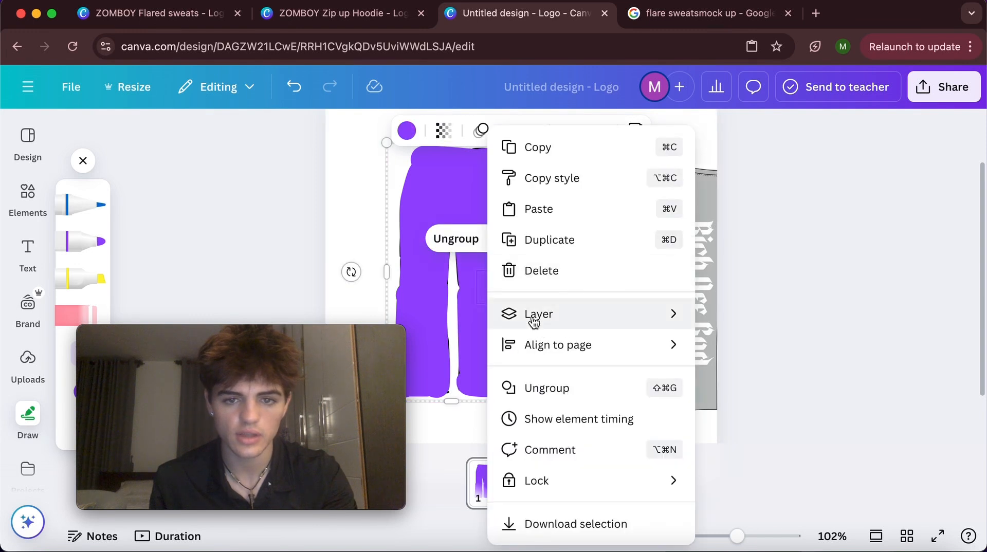
mouse_move(536, 320)
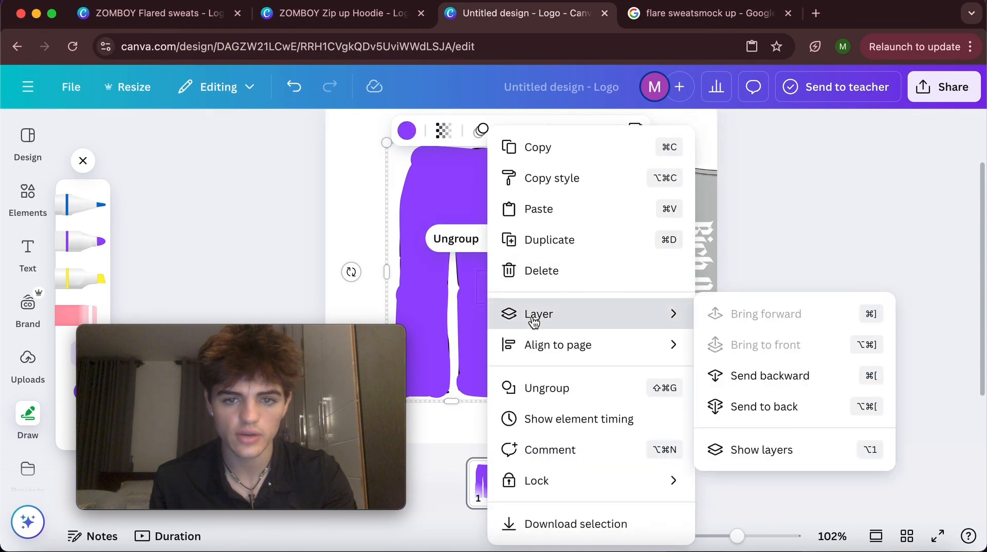
left_click(744, 377)
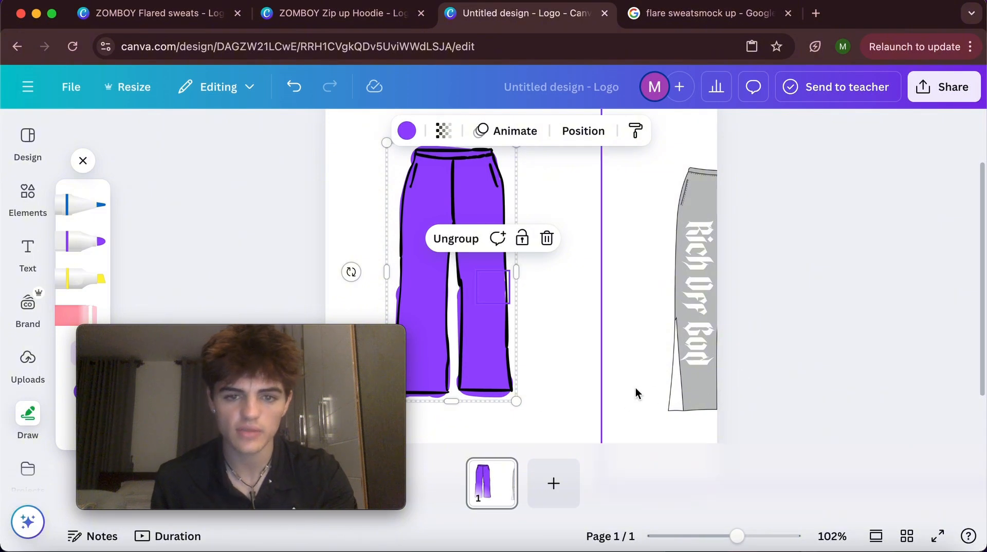
left_click(789, 371)
left_click_drag(276, 324, 882, 343)
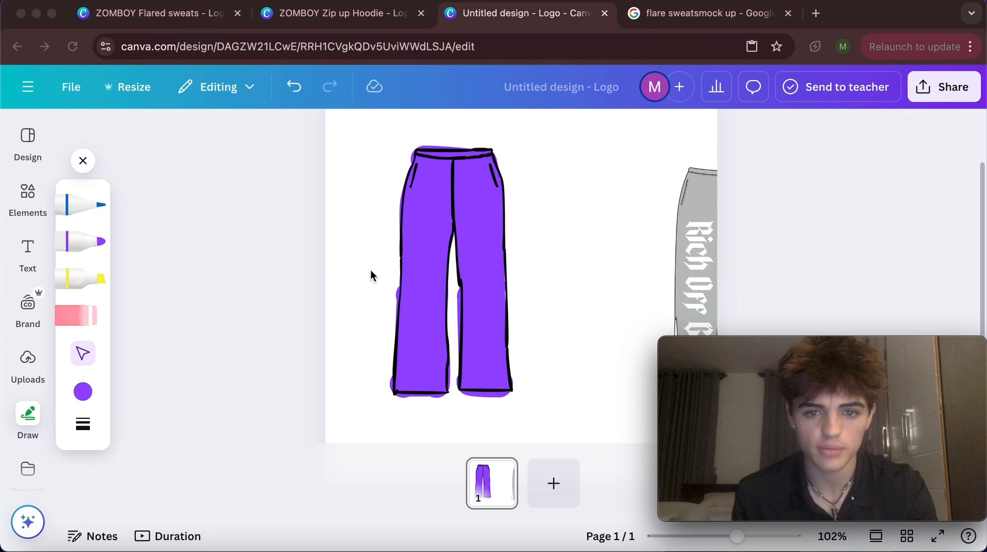
Nudge the black outline group slightly left to center it on the purple fill, and deselect it
left_click(738, 540)
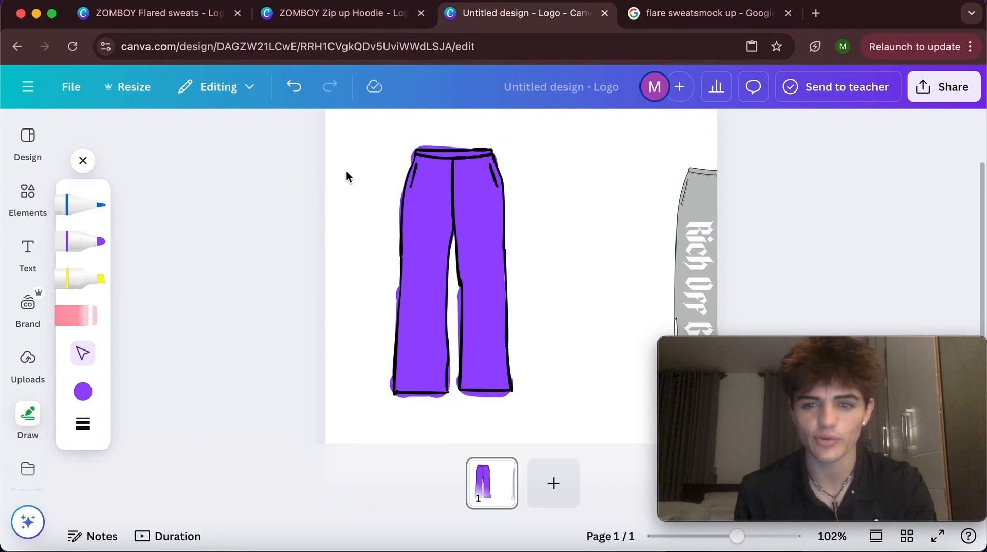
left_click(345, 153)
left_click(421, 193)
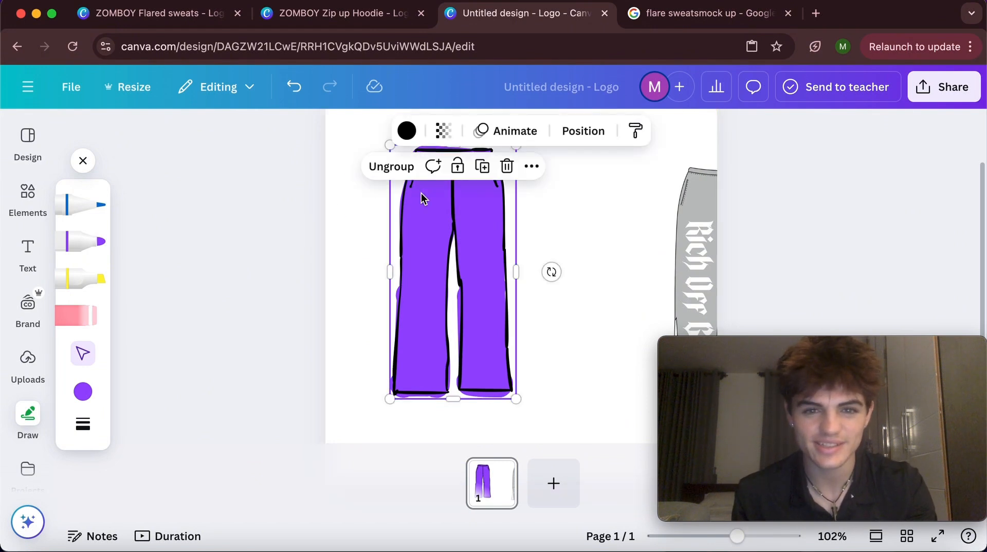
left_click(421, 196)
left_click_drag(422, 196, 420, 194)
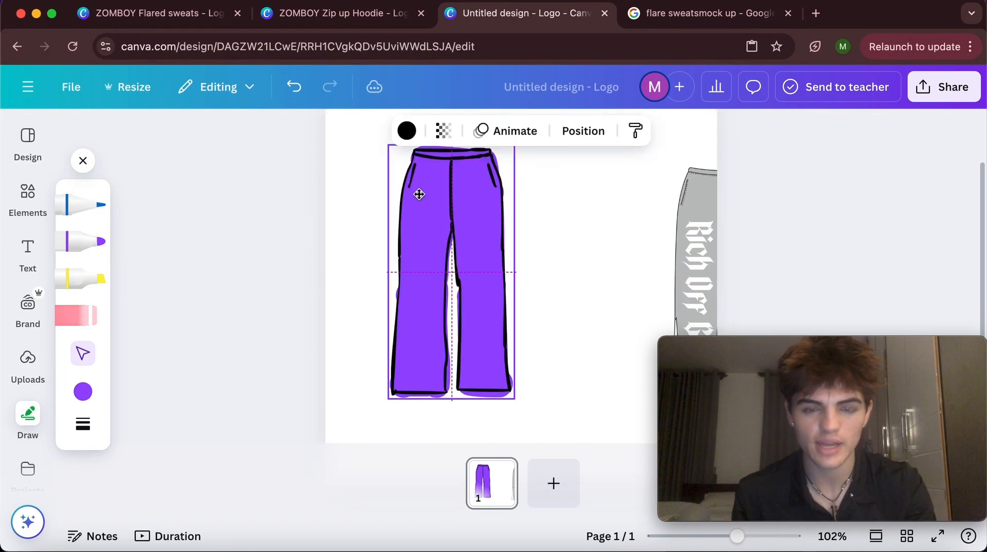
left_click(337, 251)
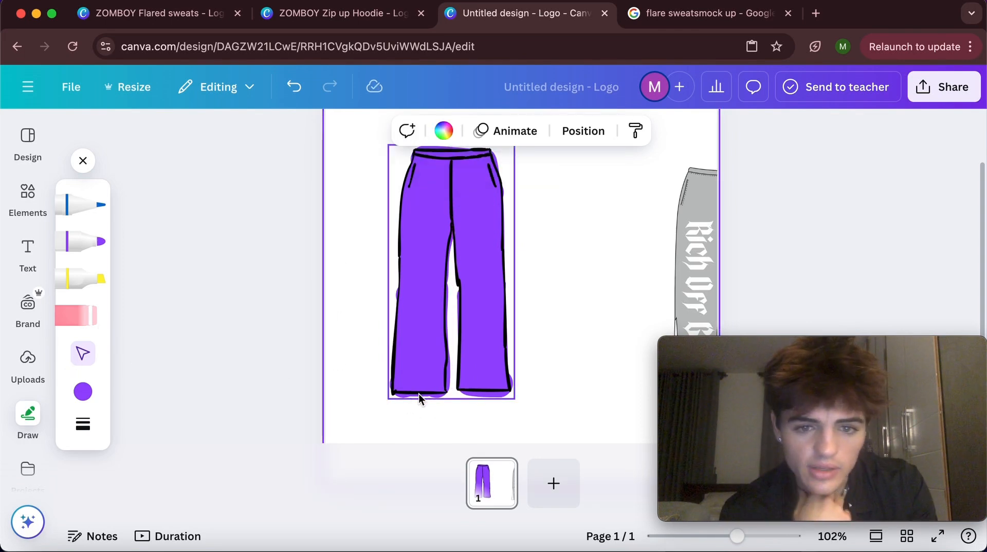
scroll(475, 414, "up", 3)
scroll(475, 413, "up", 2)
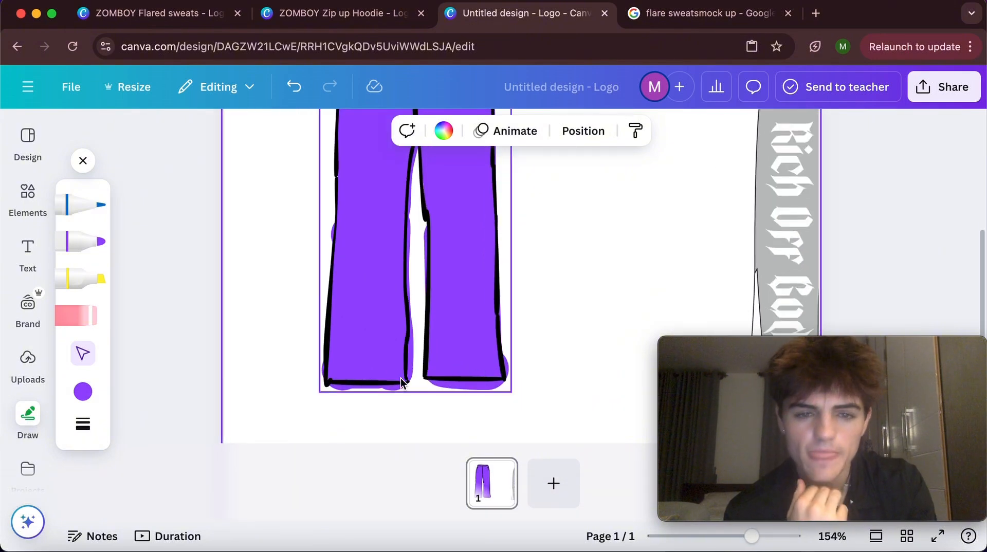
scroll(397, 230, "up", 3)
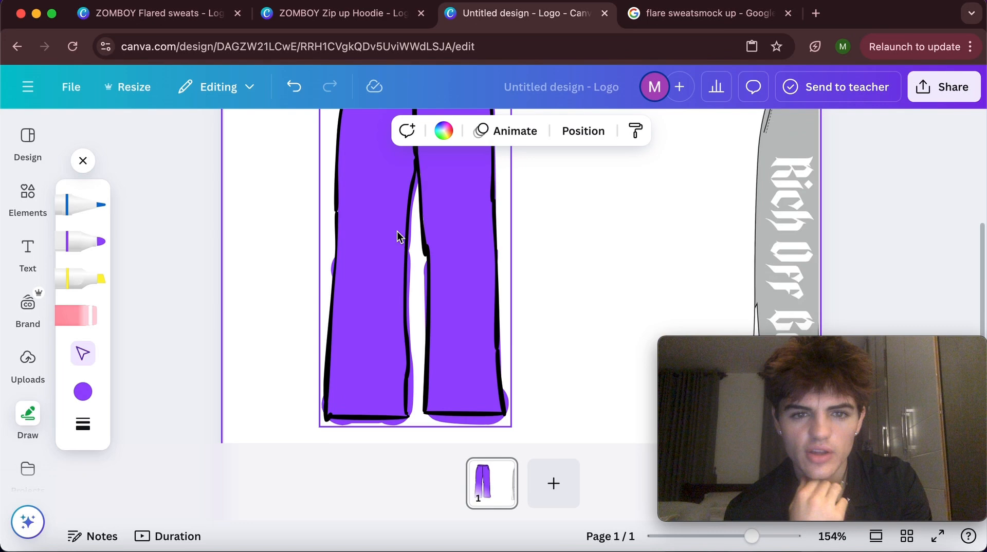
Paint over the purple overflow below both leg hems with a white marker at weight 7
scroll(397, 230, "down", 2)
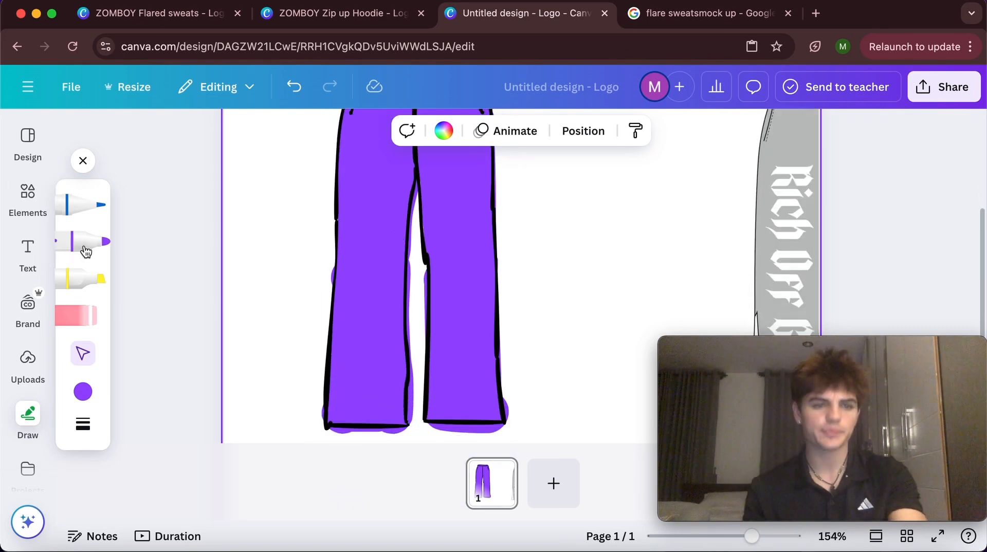
left_click(87, 250)
left_click(83, 392)
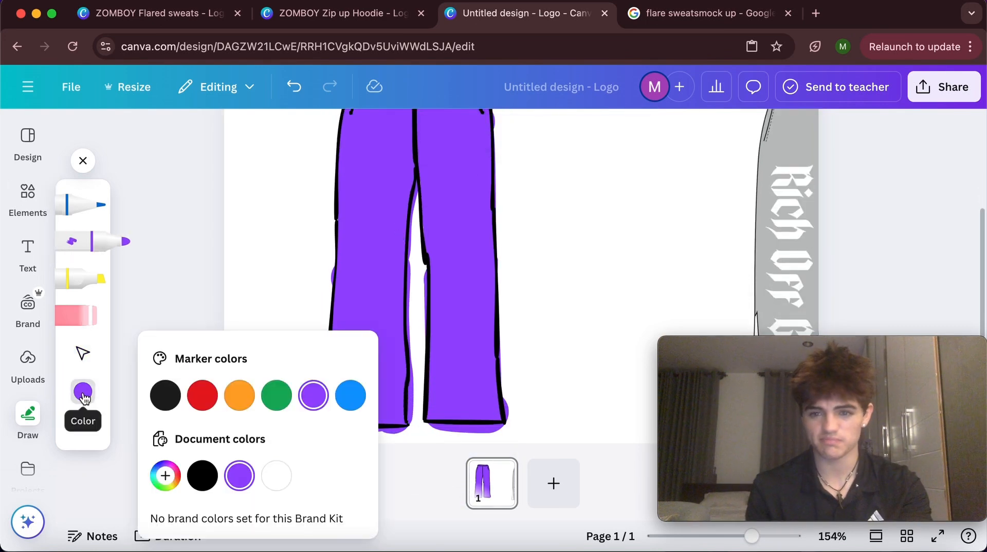
left_click(276, 477)
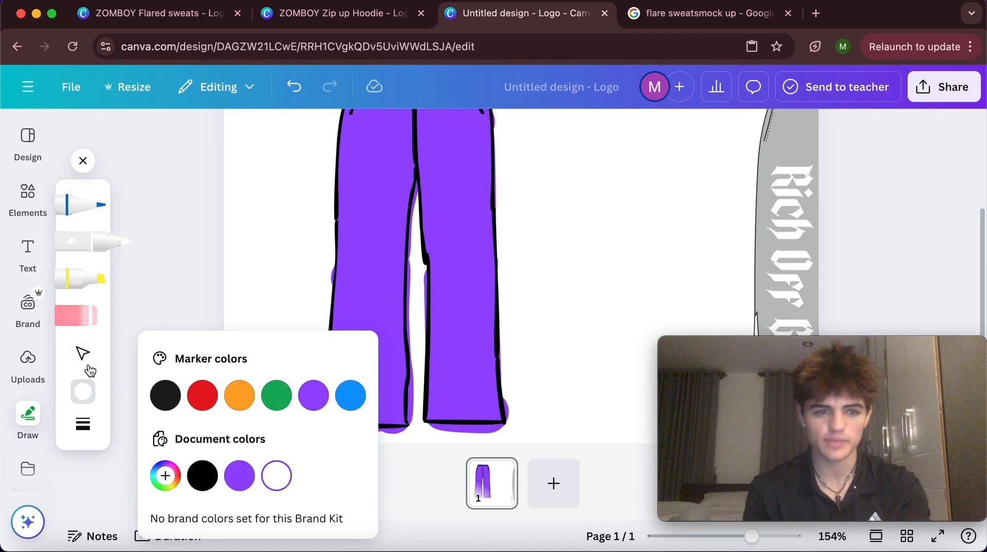
left_click(86, 425)
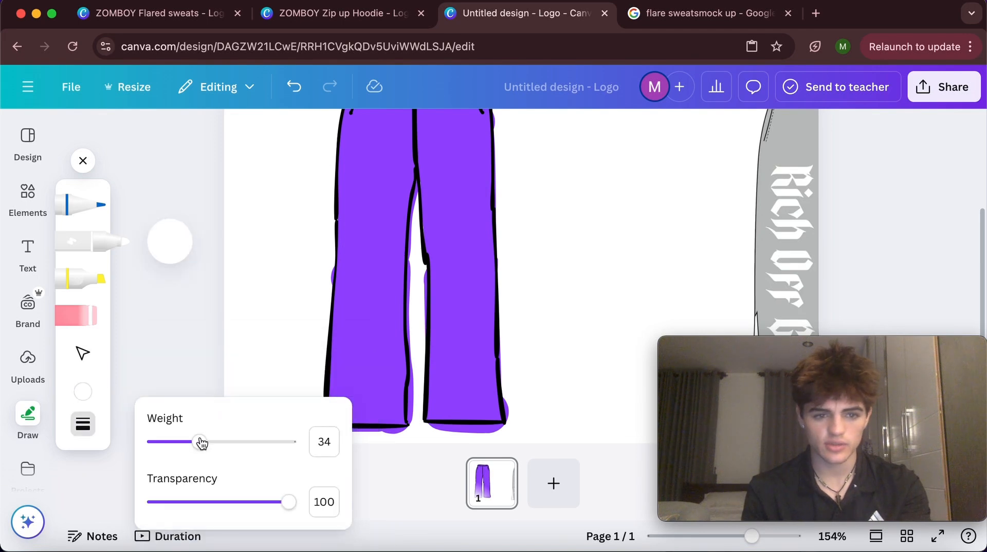
left_click_drag(187, 444, 162, 442)
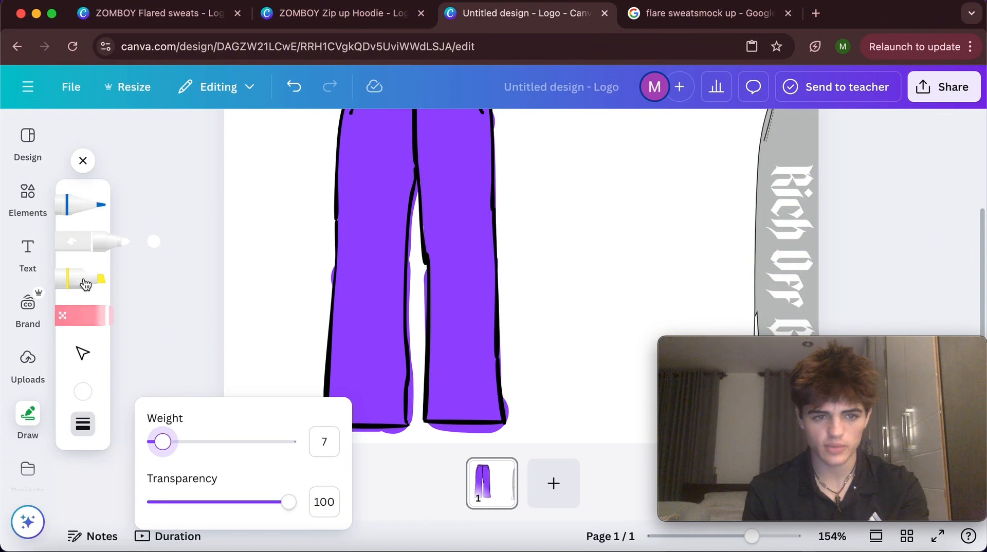
left_click(82, 354)
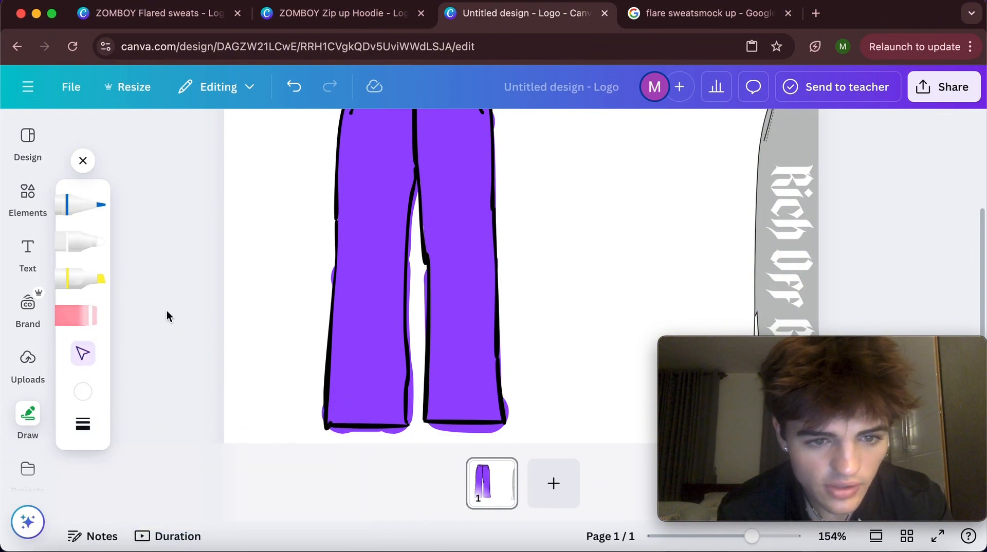
left_click(94, 243)
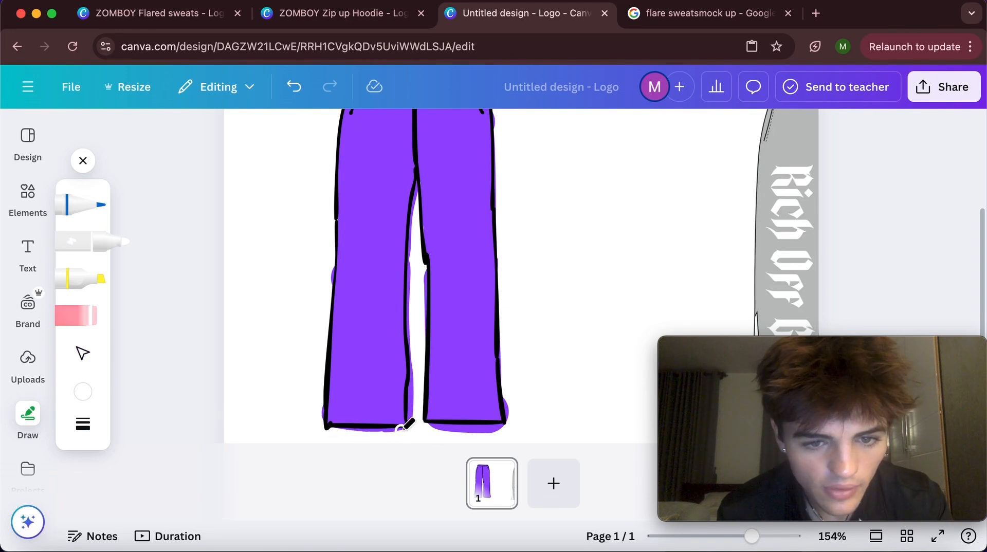
left_click_drag(392, 430, 380, 430)
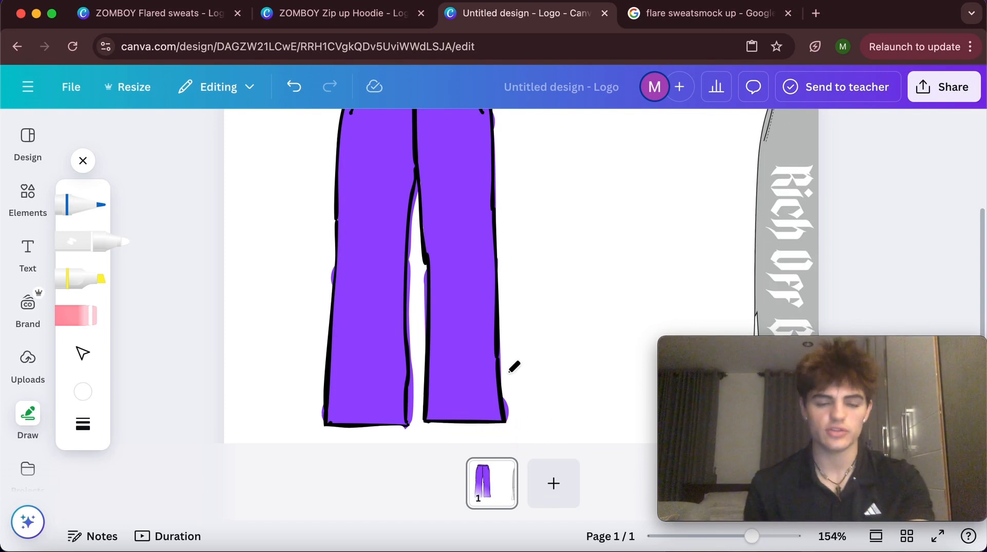
left_click(90, 251)
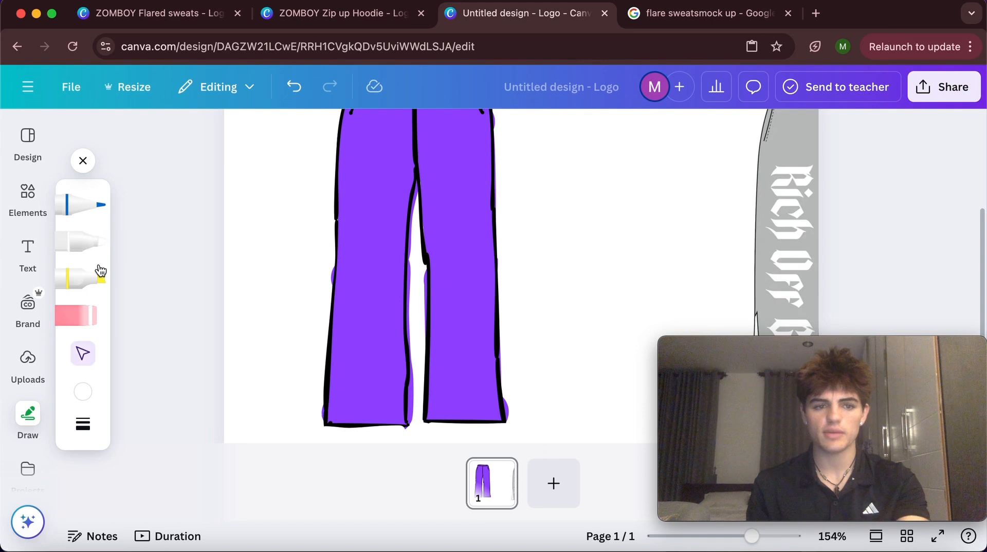
Group the purple pants with their black outline and white touch-up strokes, and reposition the group on the page
scroll(233, 325, "down", 6)
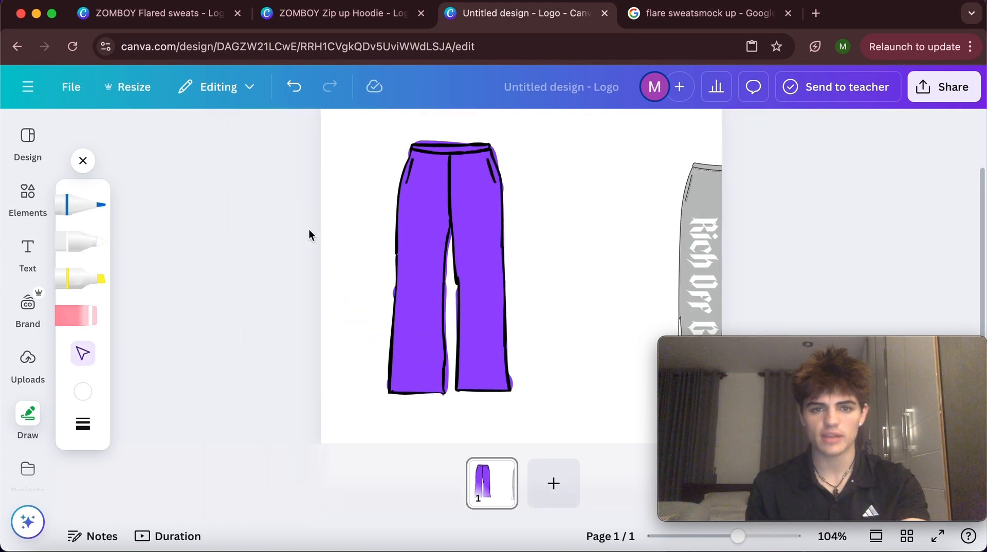
mouse_move(381, 159)
left_mouse_down()
mouse_move(494, 257)
mouse_move(528, 414)
left_mouse_up()
left_click_drag(498, 369, 496, 352)
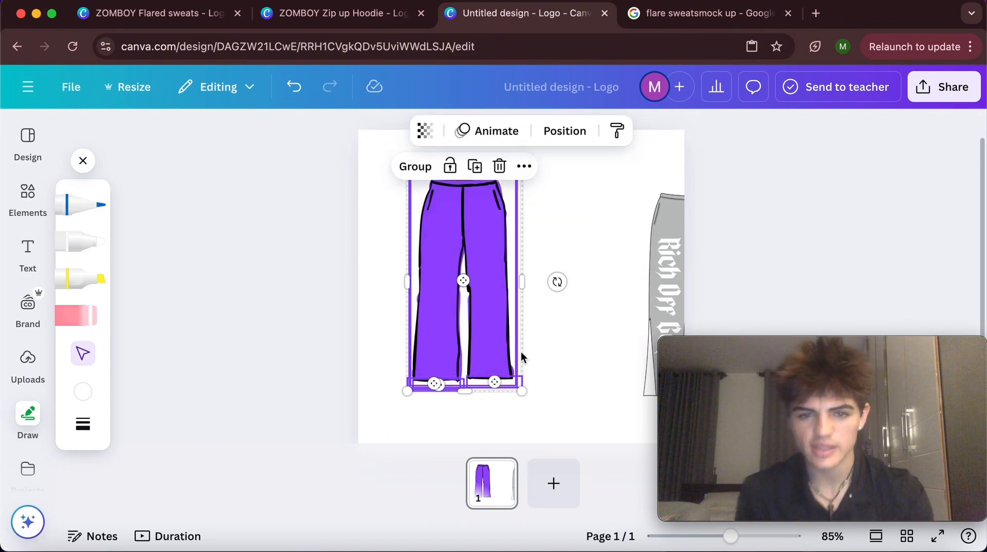
left_click(400, 177)
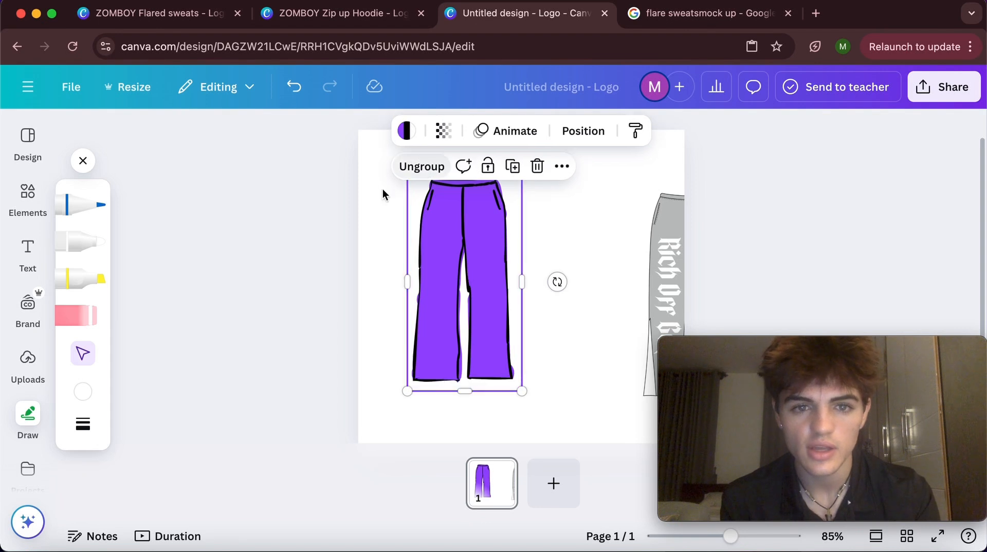
left_click_drag(443, 233, 451, 256)
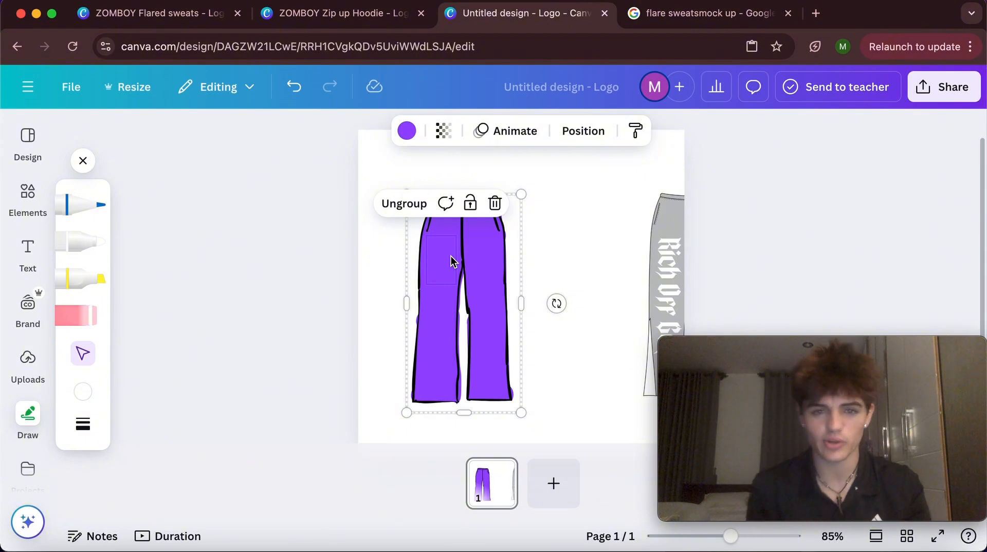
Check the ZOMBOY Flared sweats design for reference, and search the elements of the untitled design for "spraypaint"
left_click(29, 194)
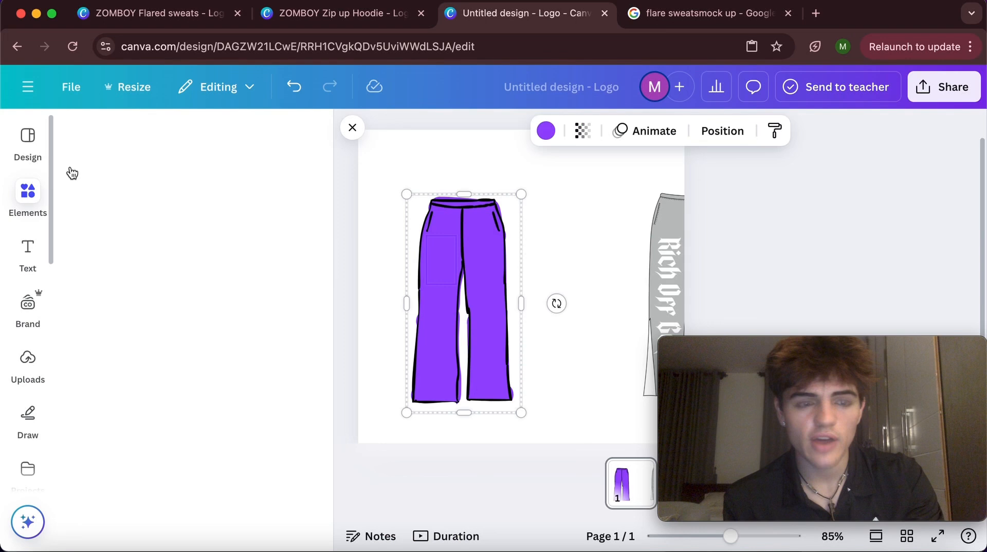
left_click(179, 15)
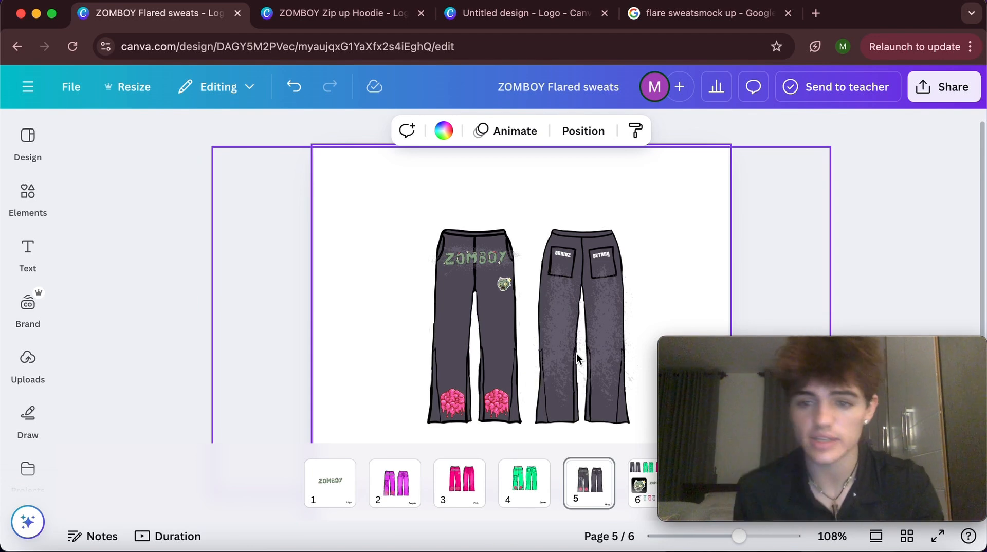
left_click(472, 12)
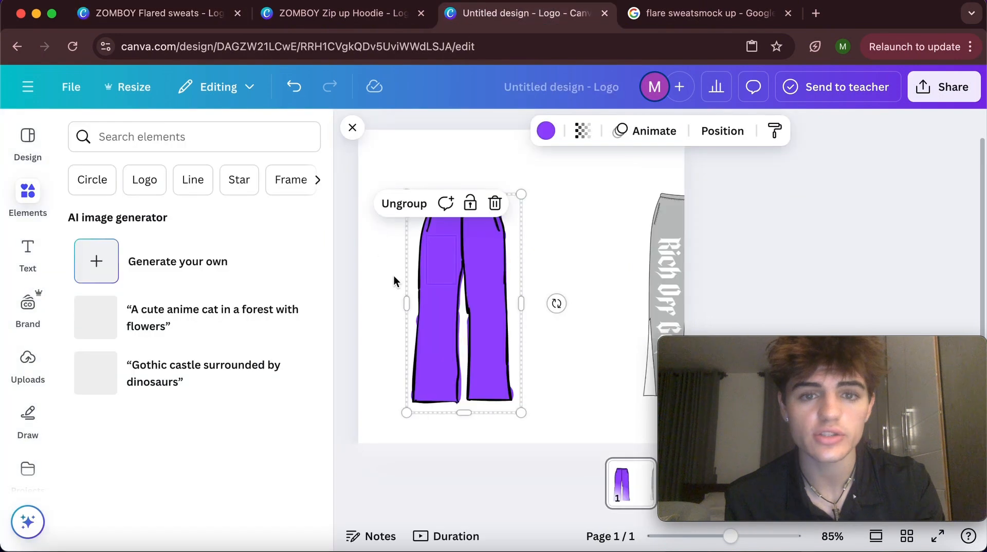
left_click(113, 138)
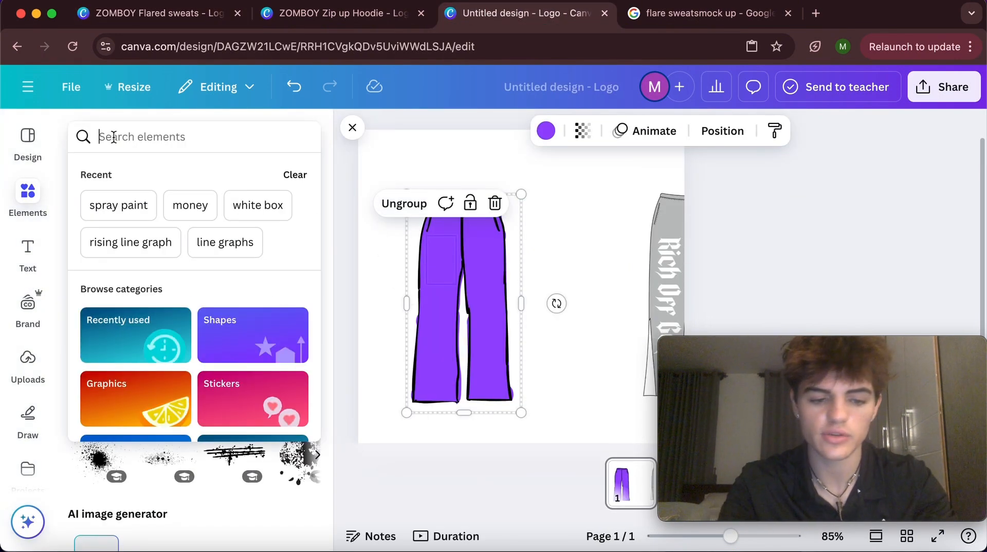
type("spraypaint")
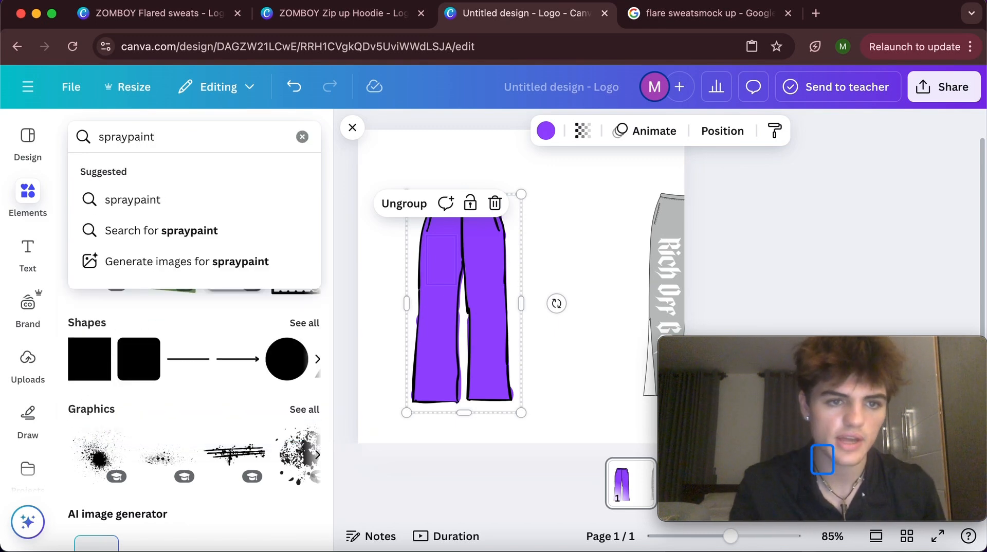
key("Return")
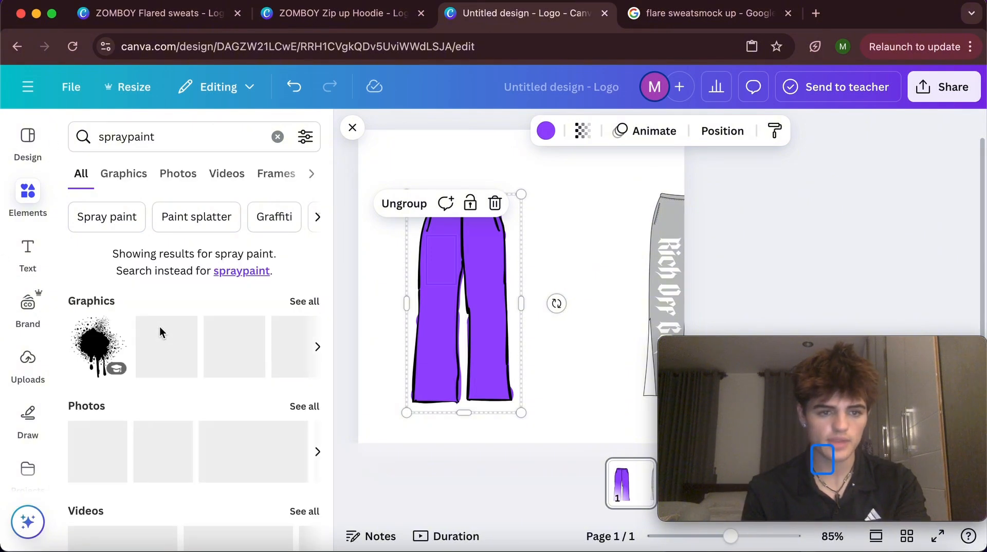
scroll(160, 326, "down", 1)
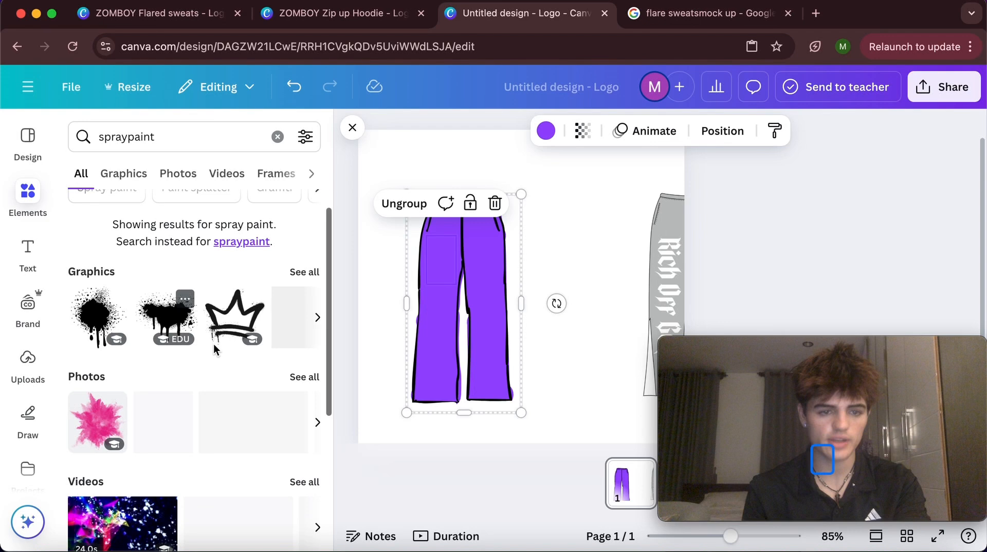
scroll(221, 340, "down", 2)
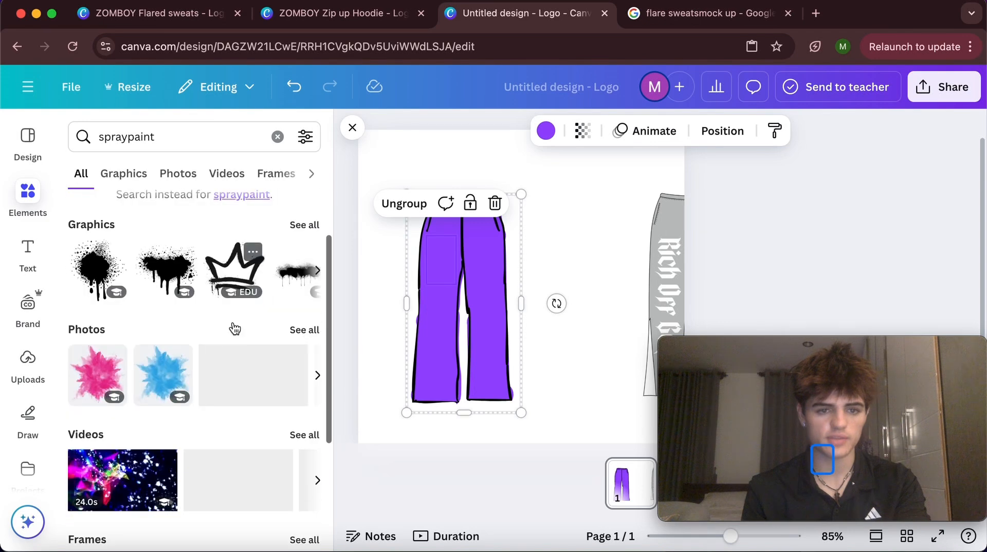
Add the wide black spray splatter from the graphics results and place it across the middle of the purple pants
left_click(127, 173)
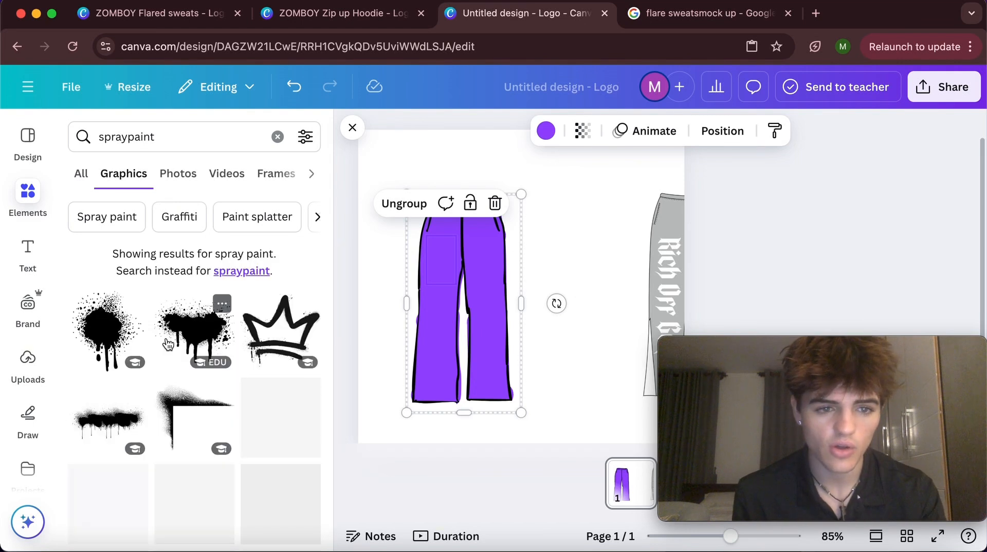
scroll(168, 343, "down", 1)
scroll(168, 343, "down", 3)
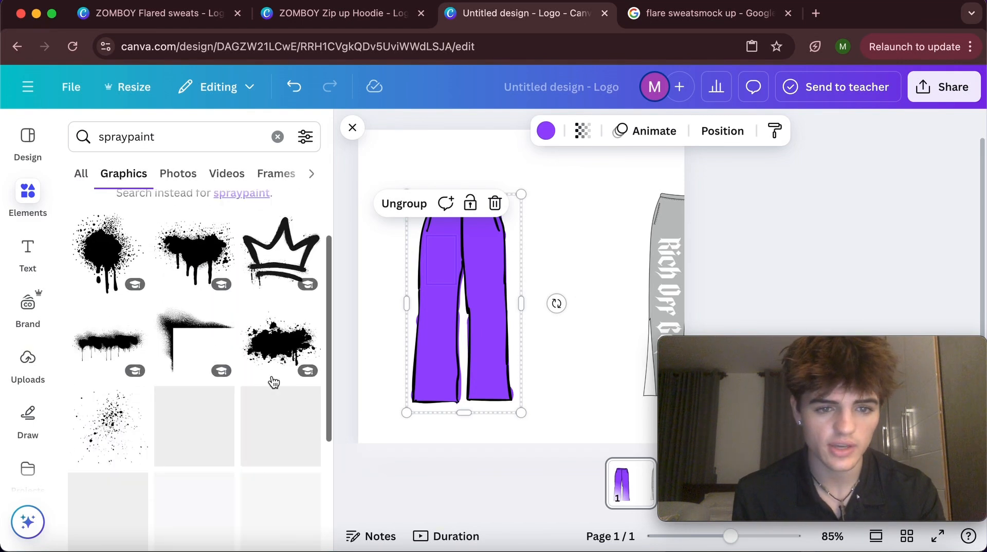
scroll(221, 399, "down", 2)
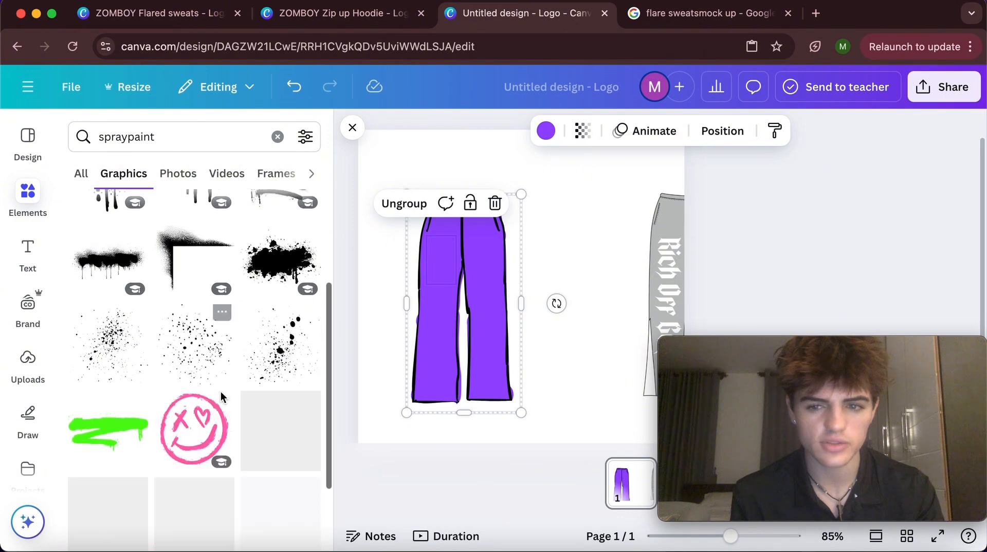
scroll(222, 399, "down", 2)
scroll(222, 398, "down", 2)
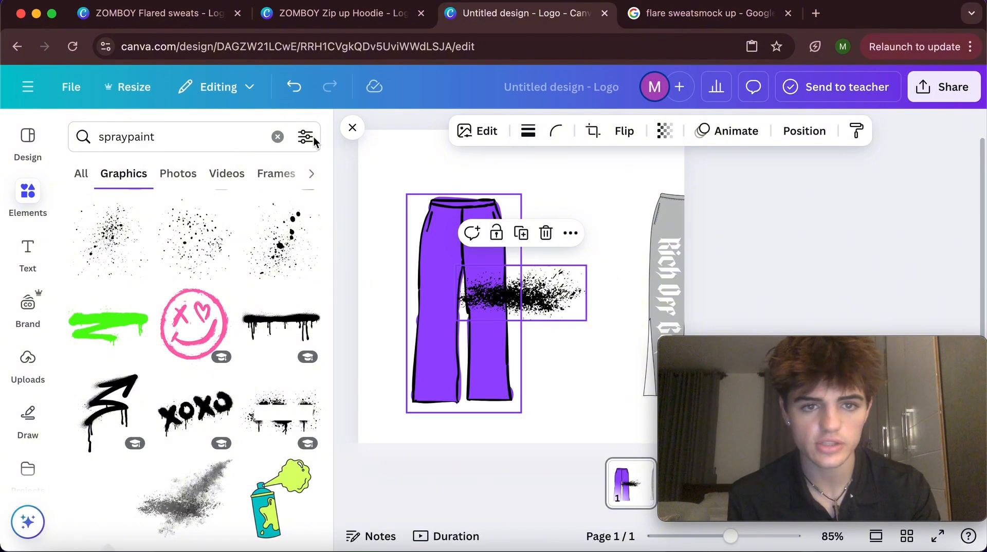
left_click(352, 130)
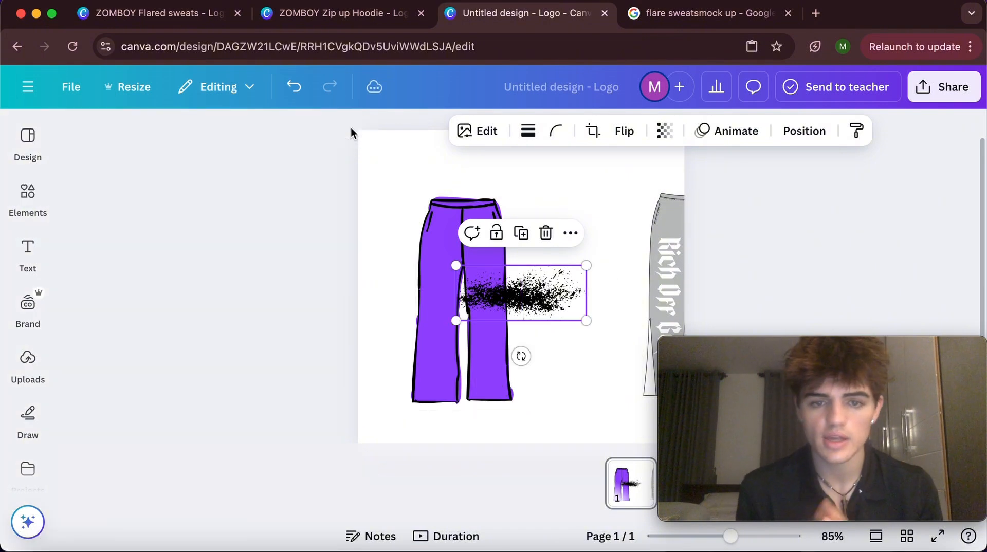
left_click_drag(515, 293, 472, 294)
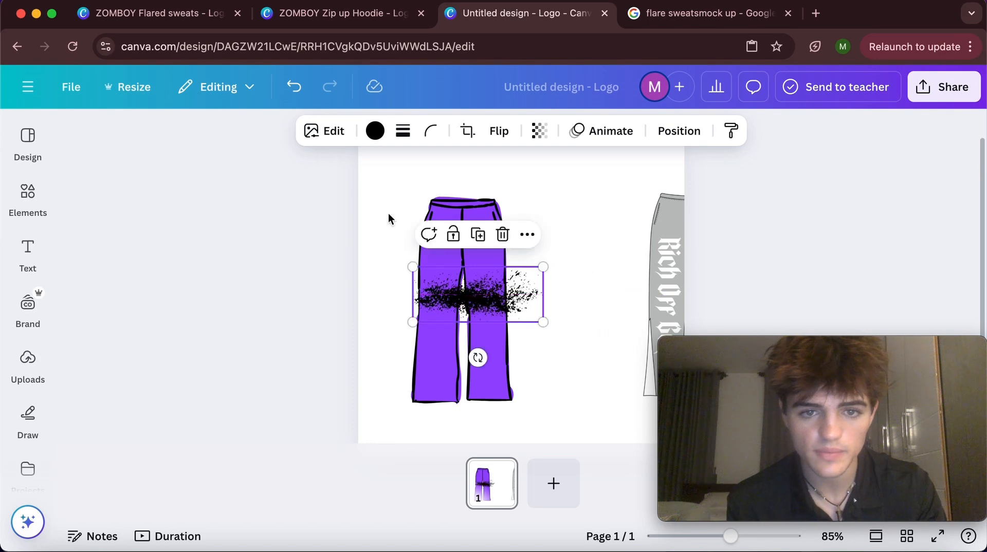
Recolor the spray splatter to the light purple #C69DFD
left_click(375, 132)
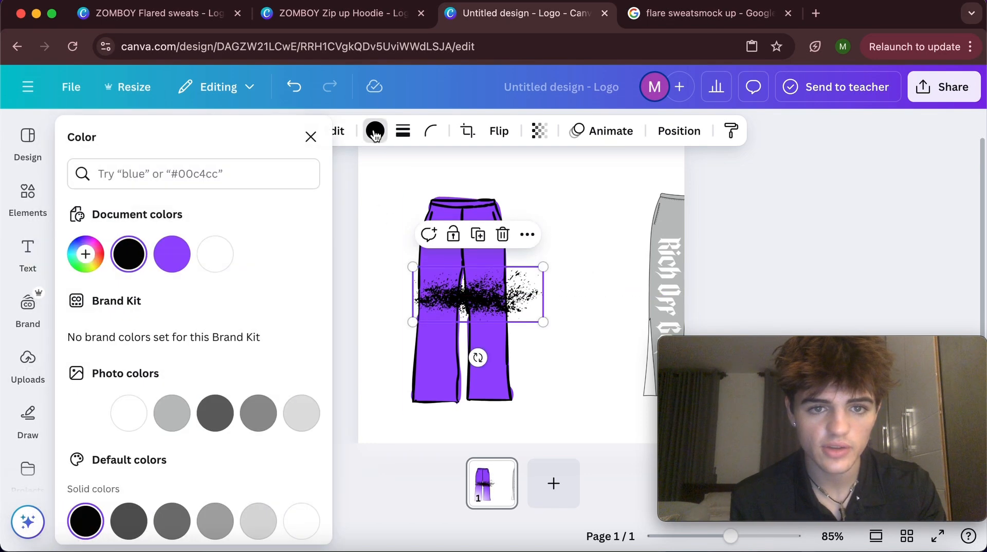
left_click(168, 257)
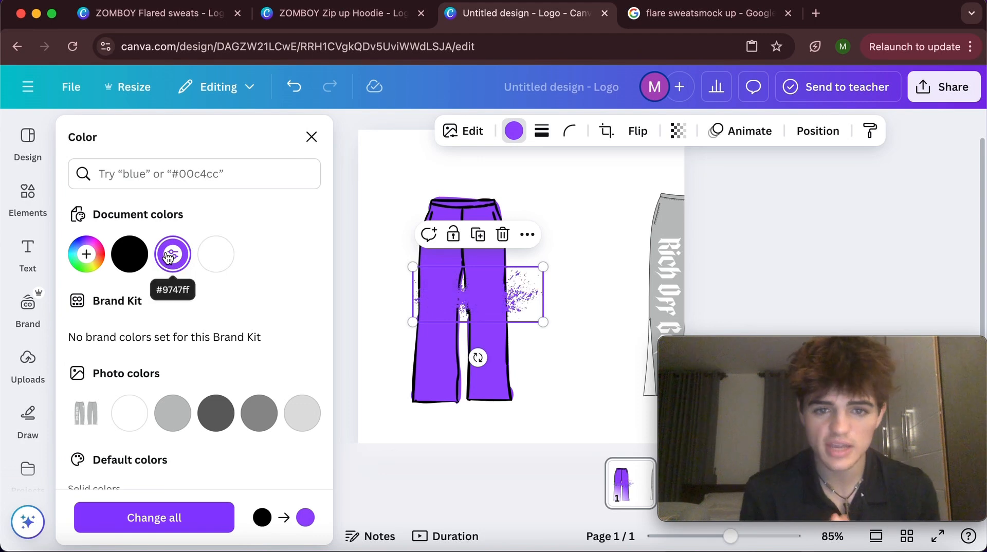
left_click(86, 256)
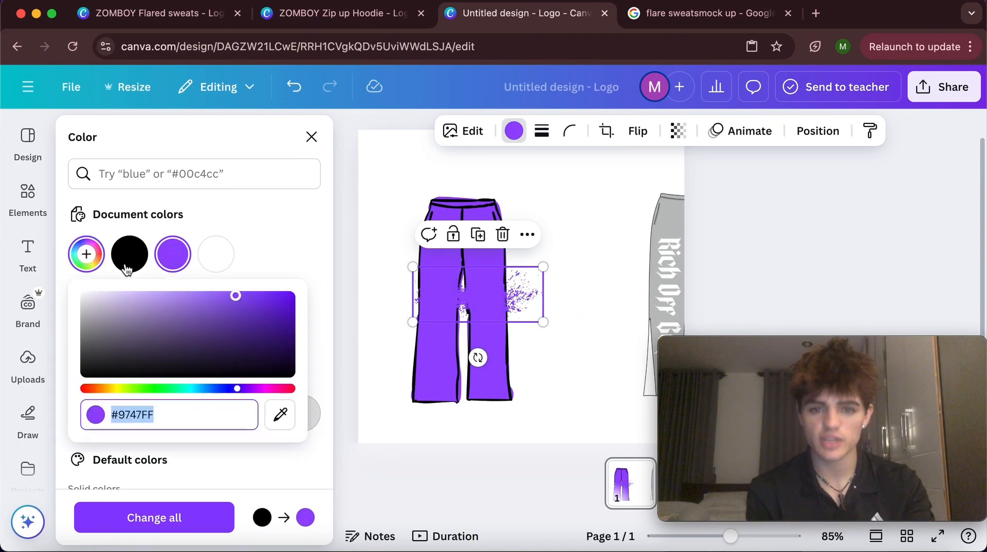
left_click(222, 296)
left_click_drag(222, 295, 104, 296)
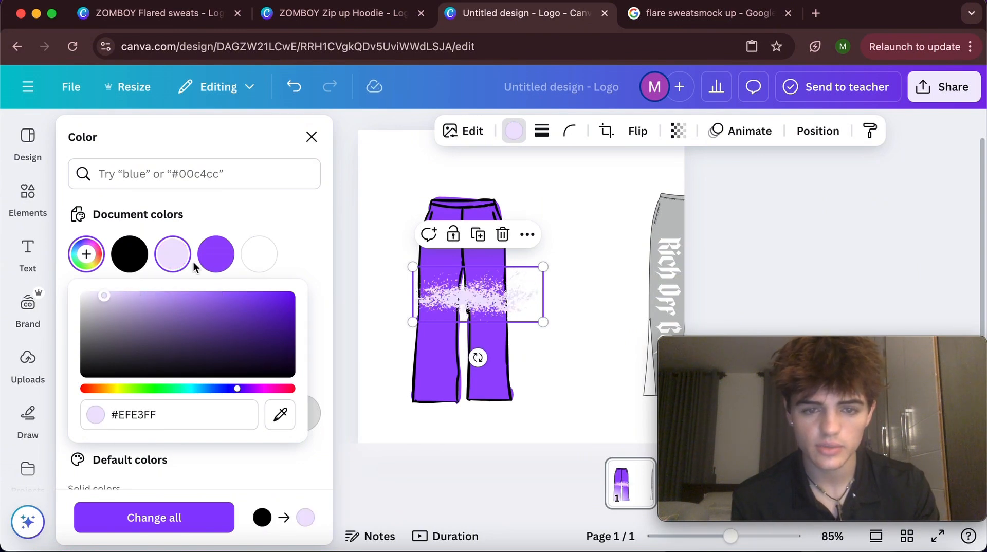
left_click_drag(104, 295, 162, 295)
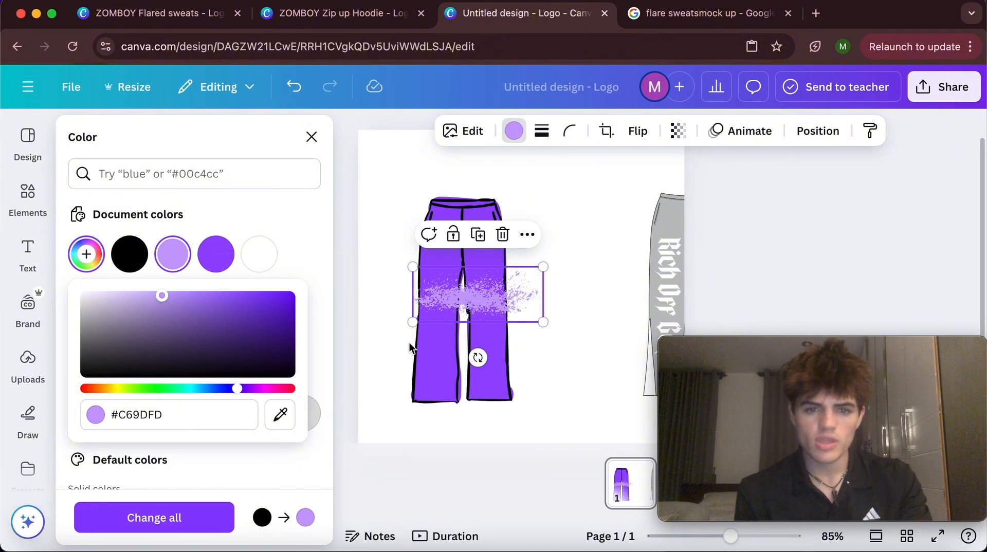
Move the splatter up to the hips and shrink it to about the pants' width, and duplicate it
left_click_drag(460, 266, 458, 229)
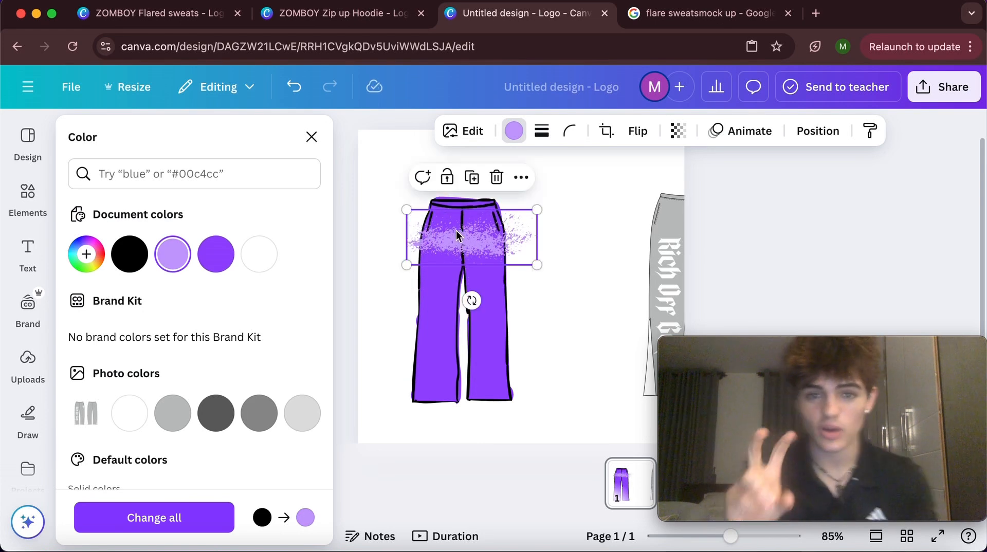
left_click_drag(537, 210, 469, 240)
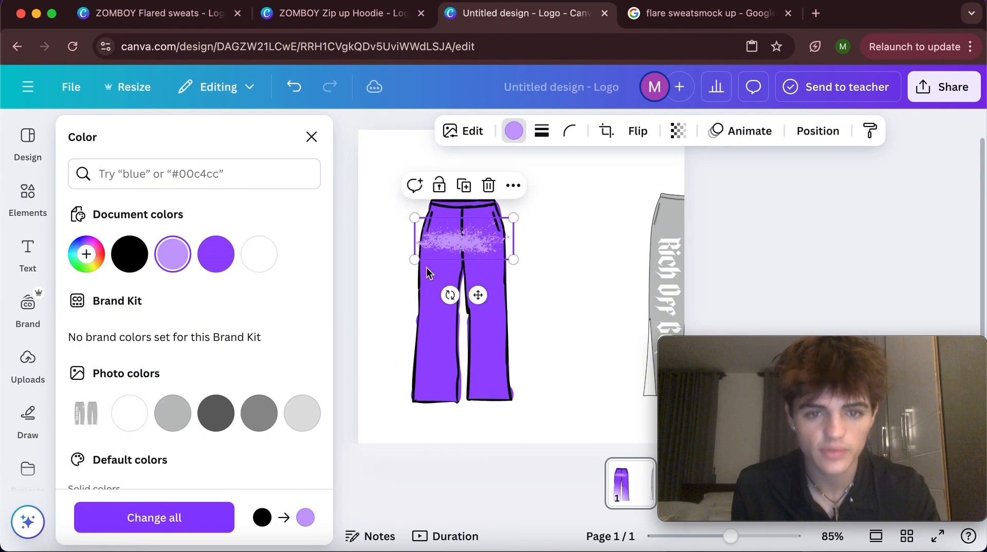
left_click(464, 189)
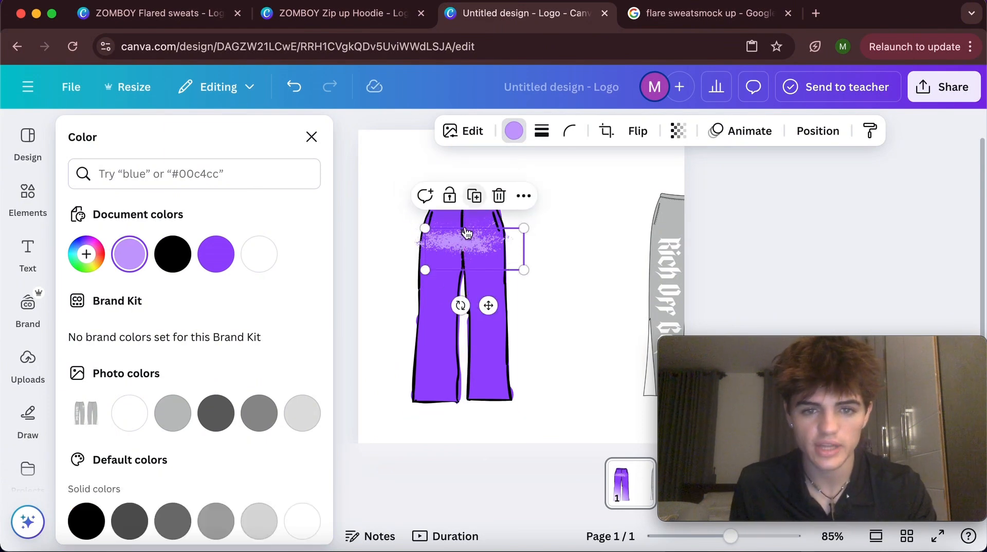
Move the duplicated splatter onto the pants' right leg, rotate it nearly vertical, and enlarge it to fill the leg below the crotch
left_click_drag(486, 268, 503, 377)
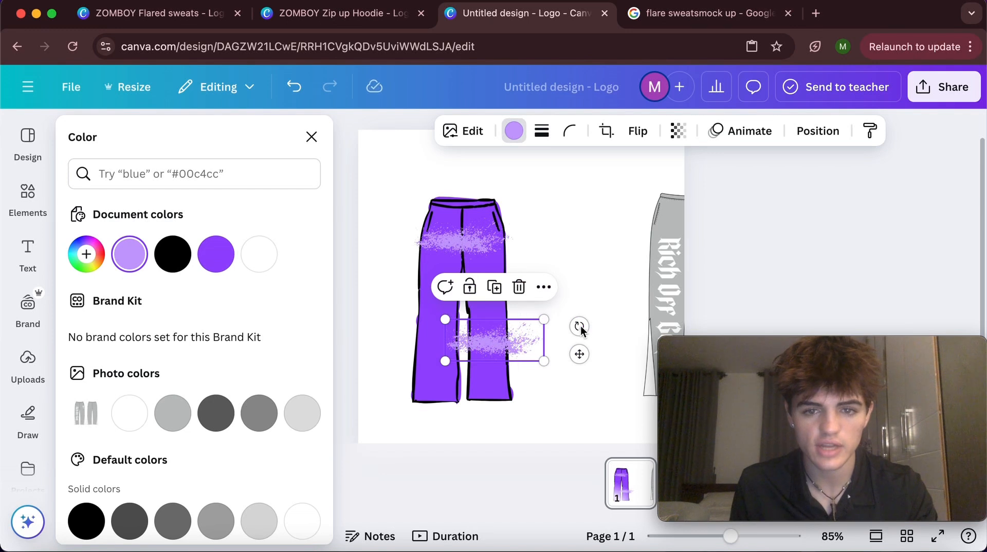
left_click_drag(579, 326, 499, 380)
left_click_drag(489, 340, 488, 312)
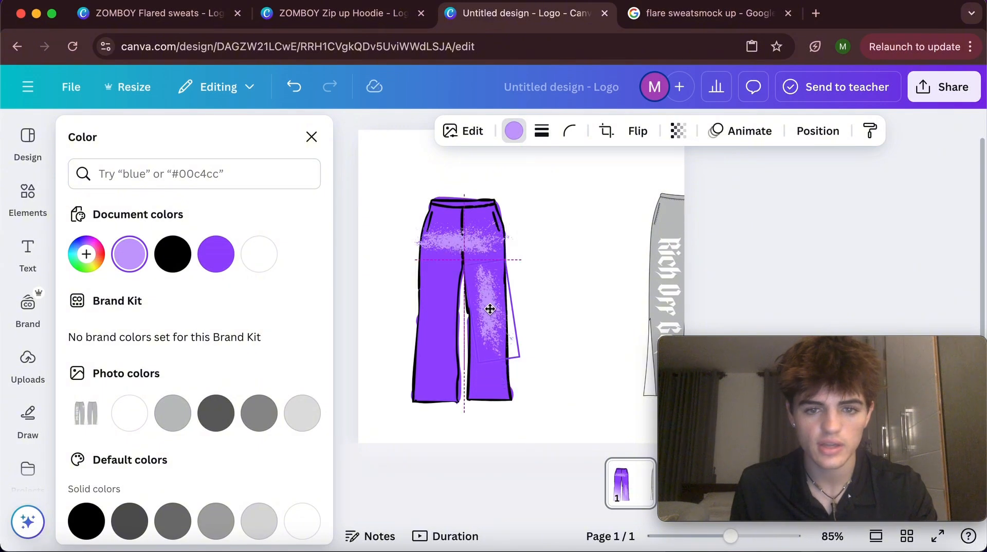
left_click_drag(507, 268, 507, 267)
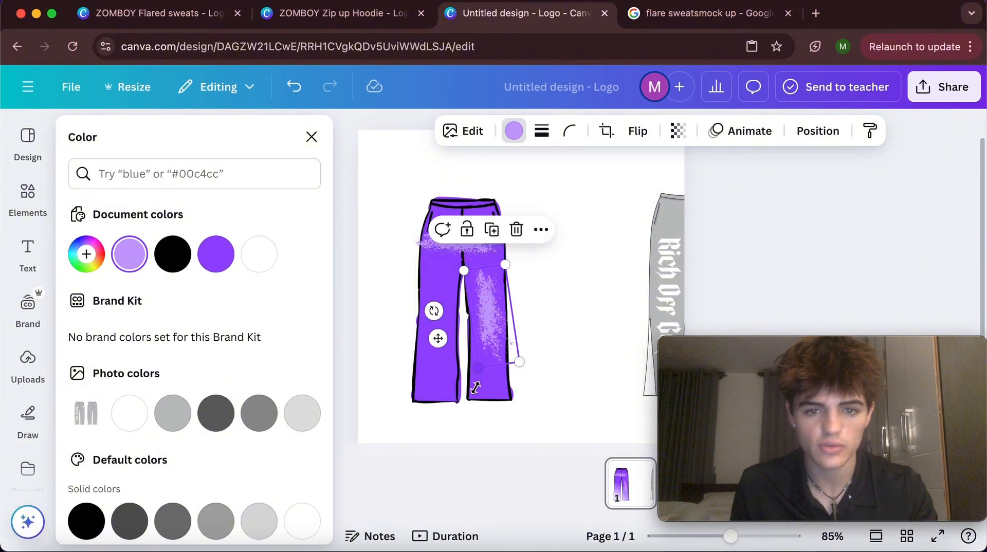
left_click_drag(472, 401, 469, 403)
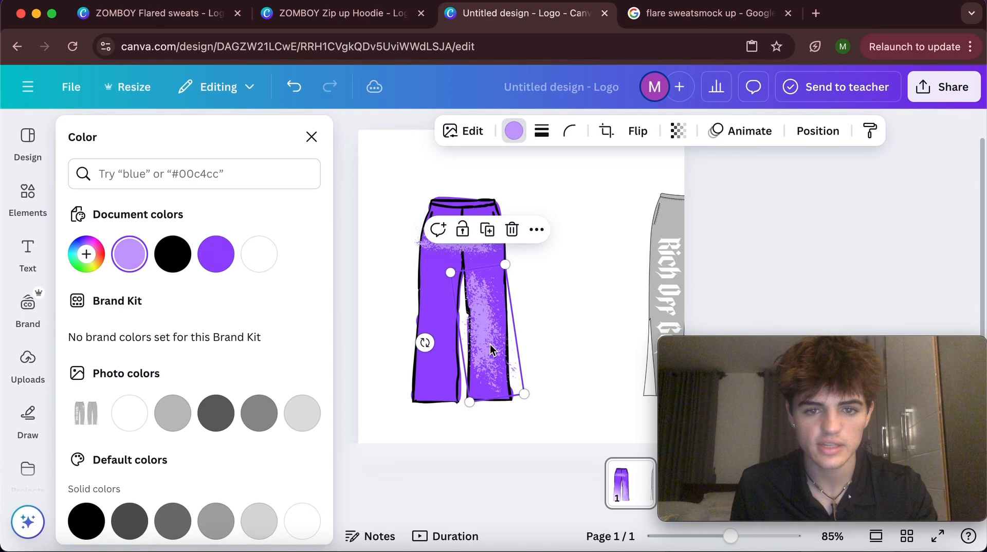
Duplicate the leg splatter, place the copy on the left leg, and rotate it to follow that leg's slant
left_click_drag(496, 355, 464, 358)
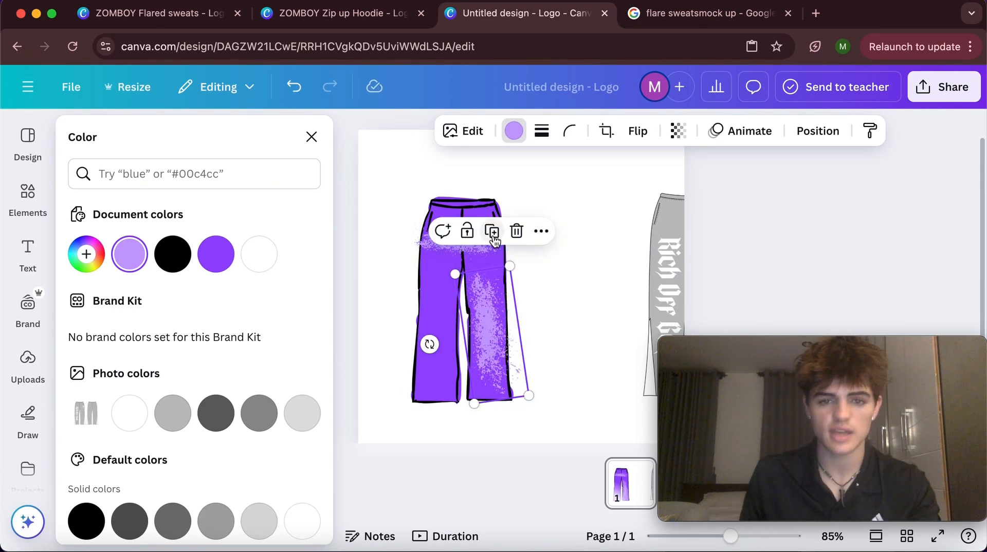
left_click_drag(493, 294, 436, 304)
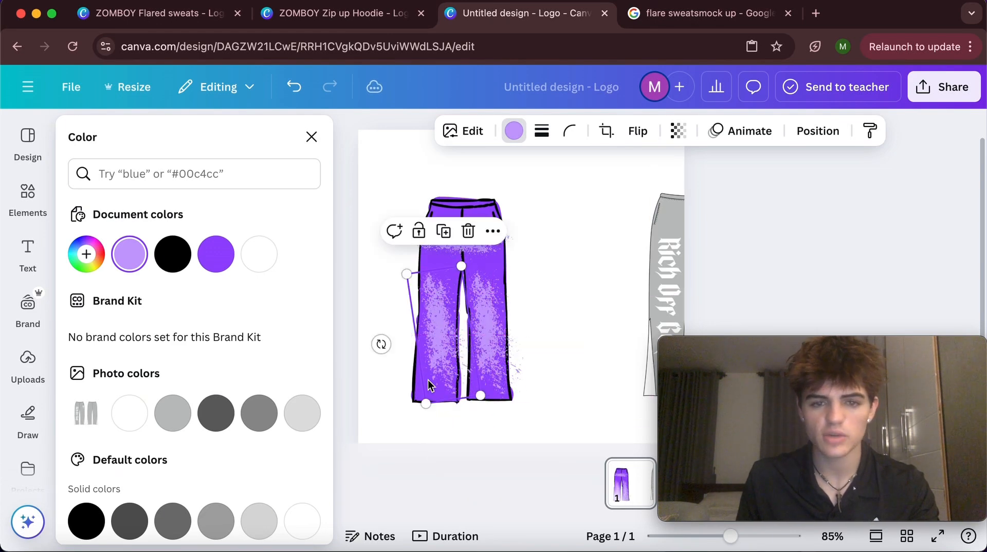
left_click_drag(385, 329, 437, 331)
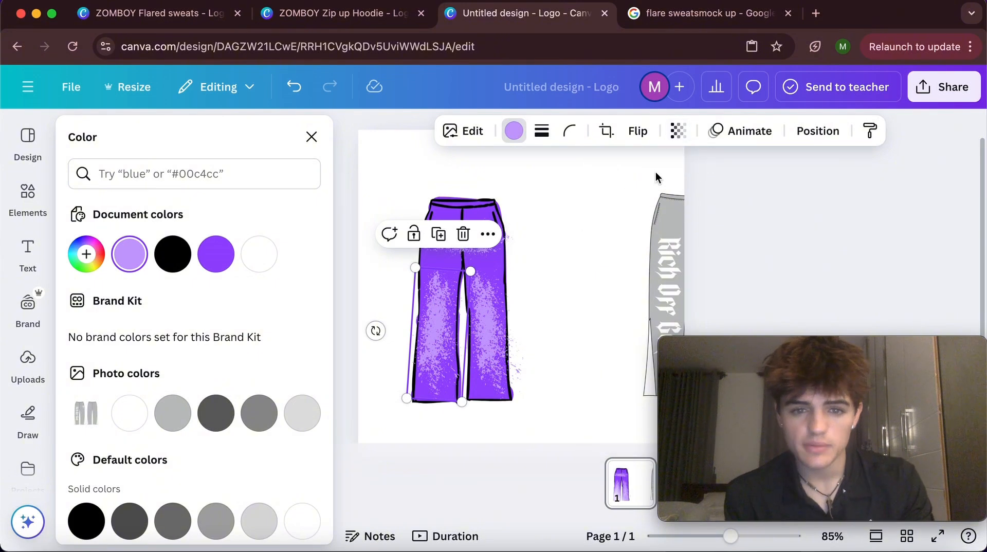
Set the transparency of both leg splatters to 64
left_click(676, 134)
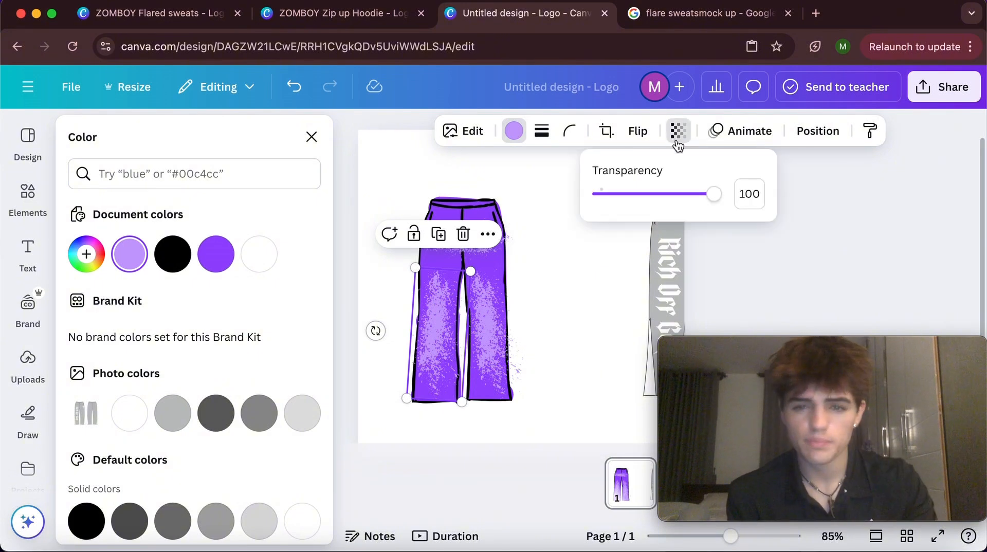
left_click_drag(714, 194, 675, 201)
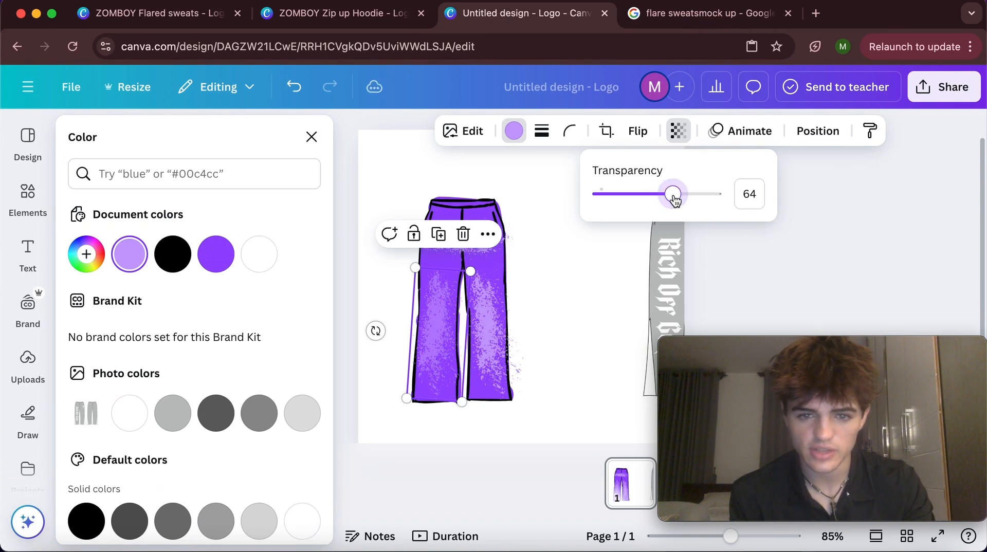
left_click(487, 341)
left_click(677, 133)
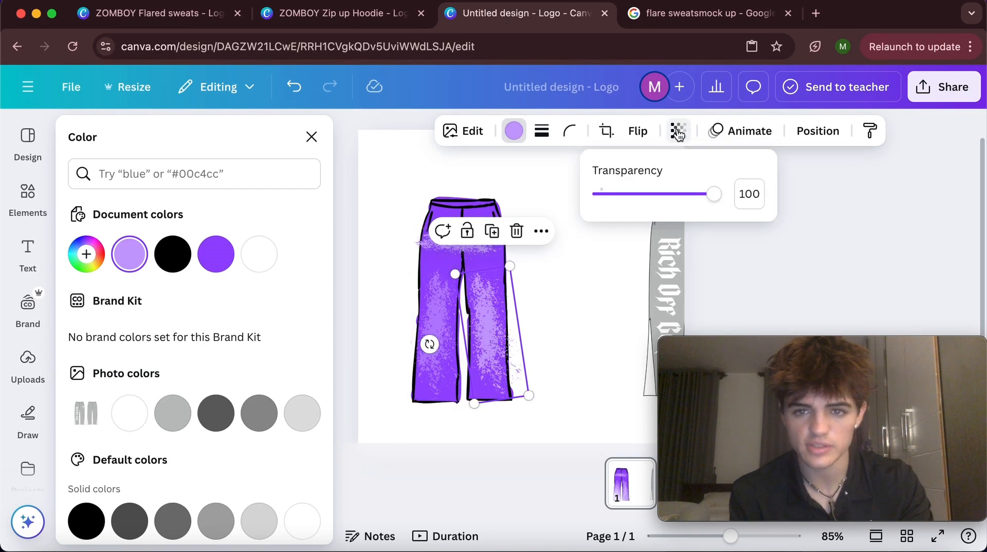
left_click_drag(713, 195, 675, 199)
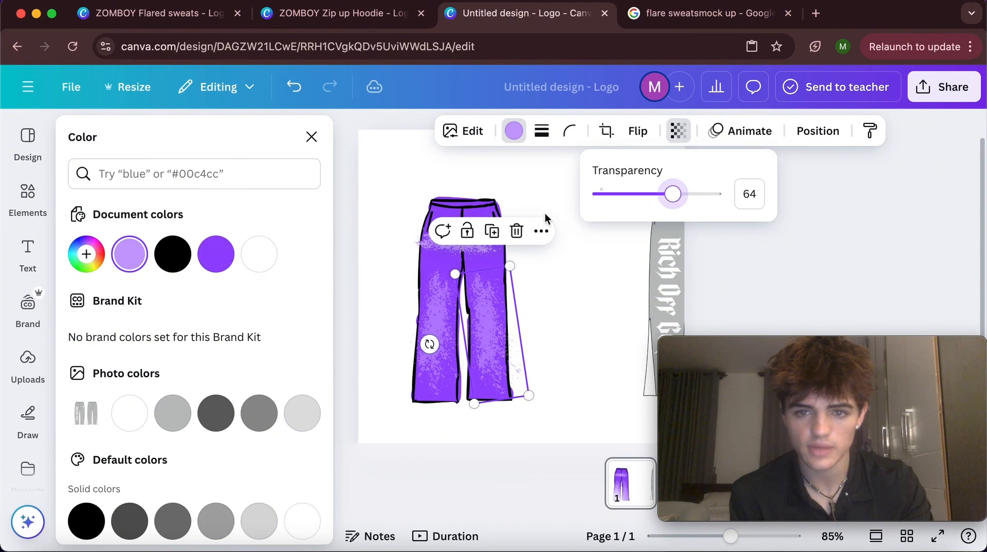
Set the hip splatter's transparency to 63 and nudge the splatter slightly into place
left_click(505, 219)
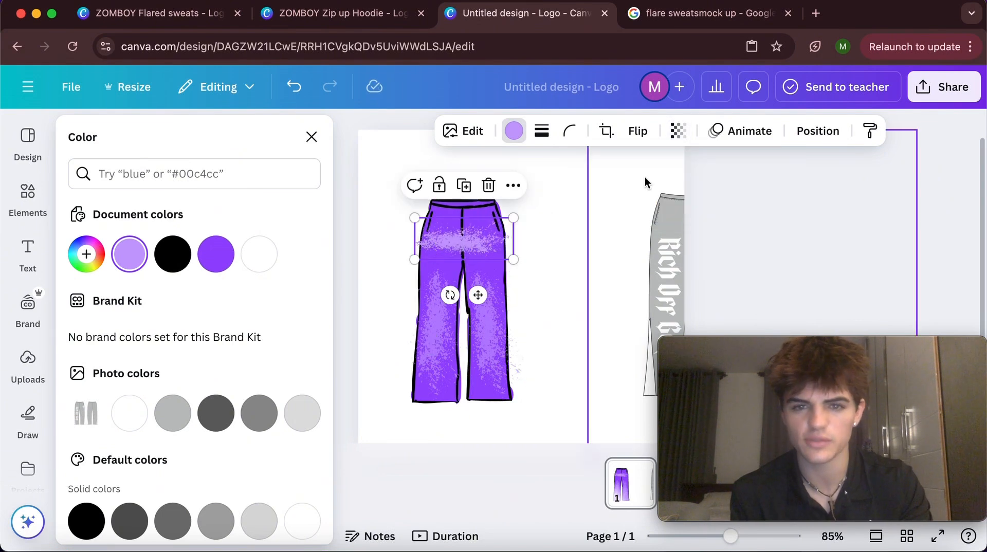
left_click(678, 132)
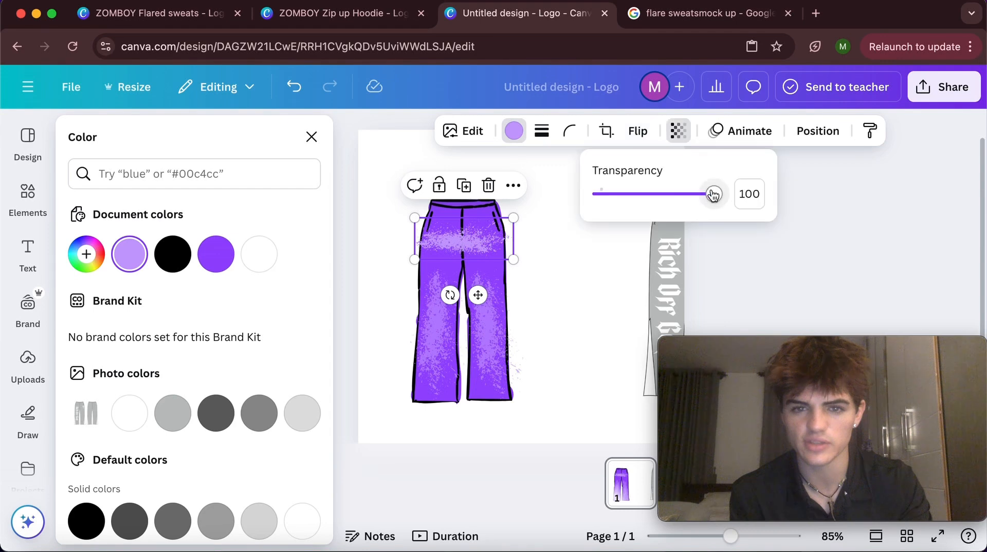
left_click_drag(713, 194, 671, 200)
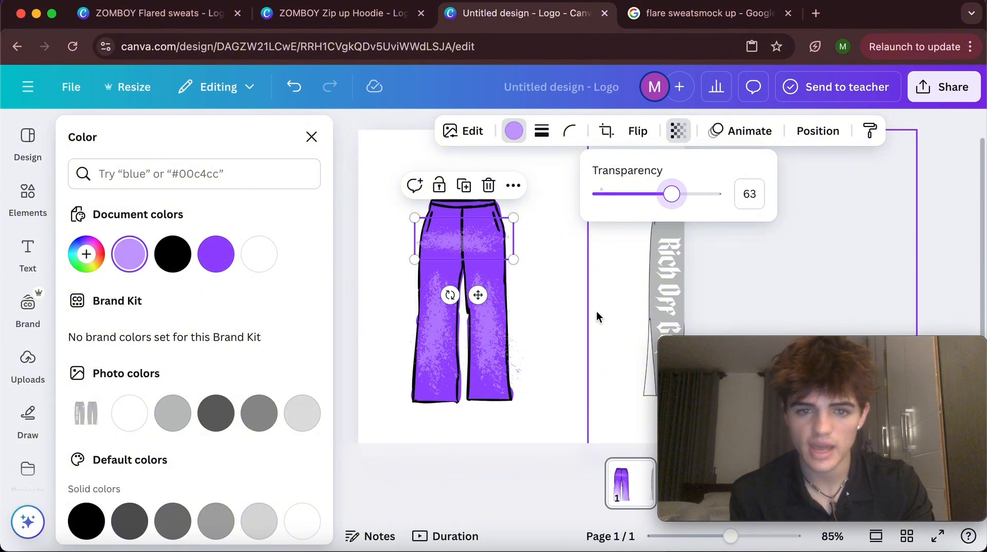
left_click(566, 310)
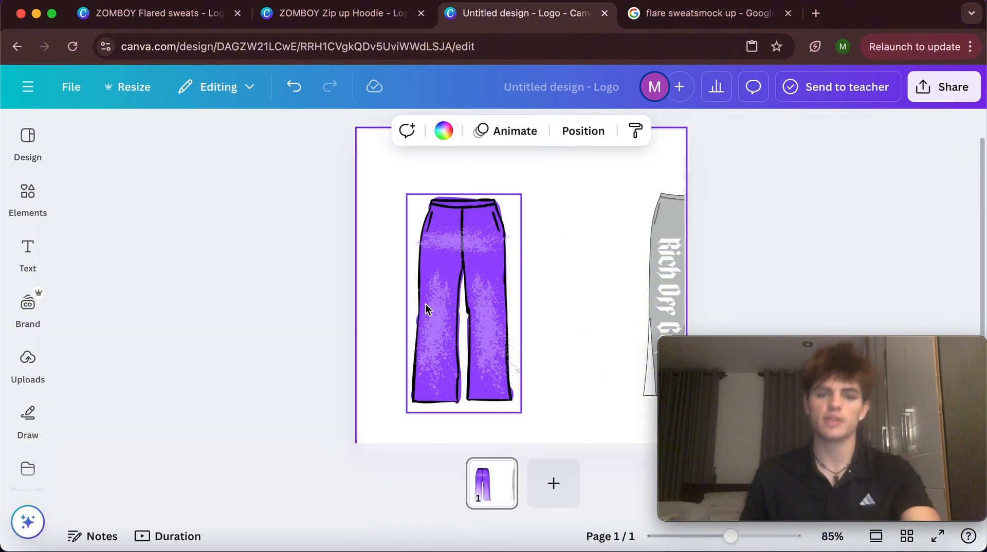
left_click(456, 236)
left_click_drag(456, 237, 449, 240)
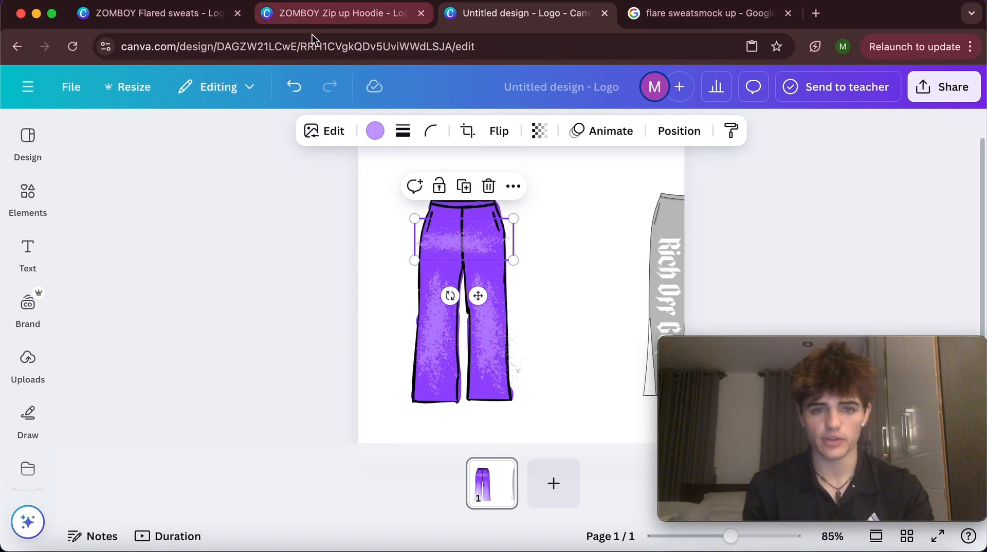
left_click(371, 206)
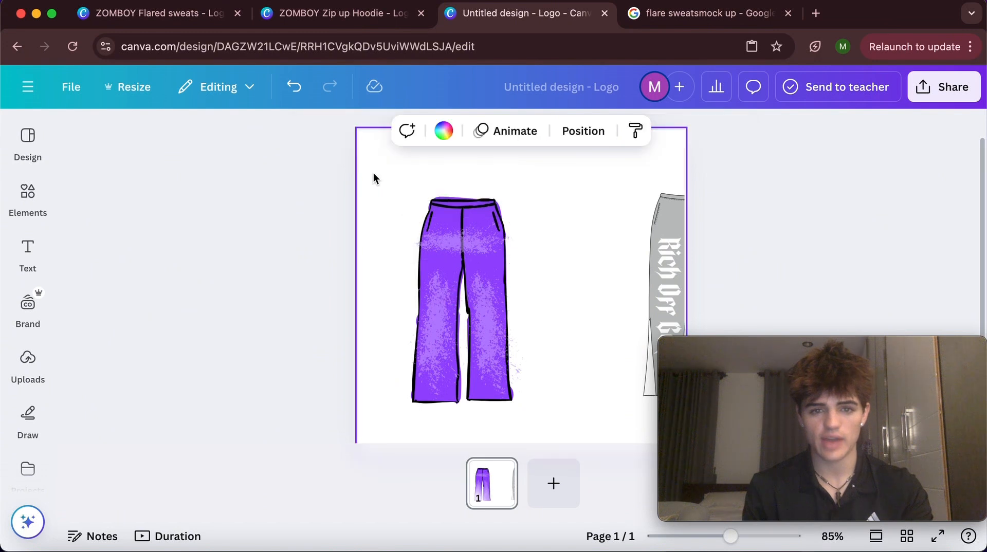
Group the purple pants with all their splatters and move the group slightly right and down on the page
left_click_drag(374, 174, 542, 432)
left_click(423, 170)
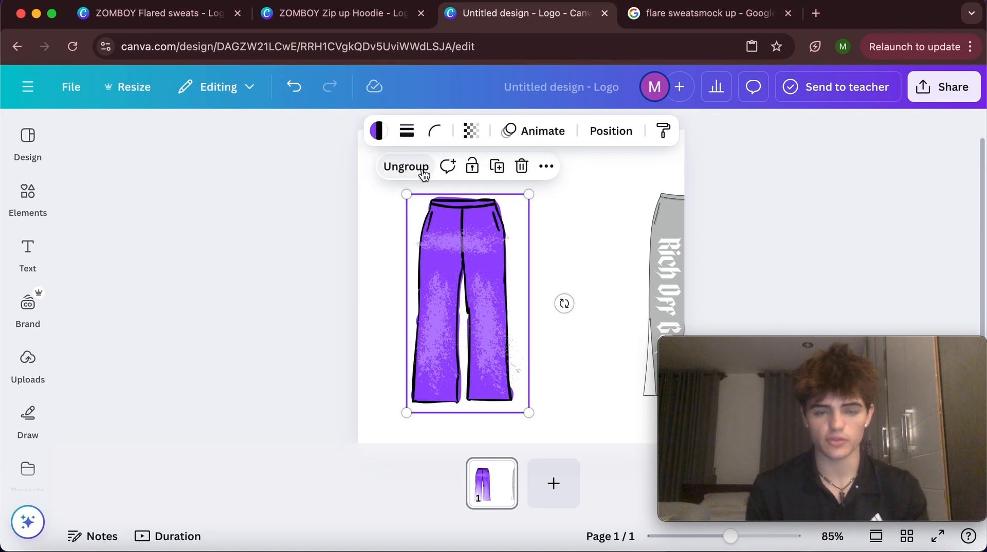
left_click_drag(477, 252, 519, 277)
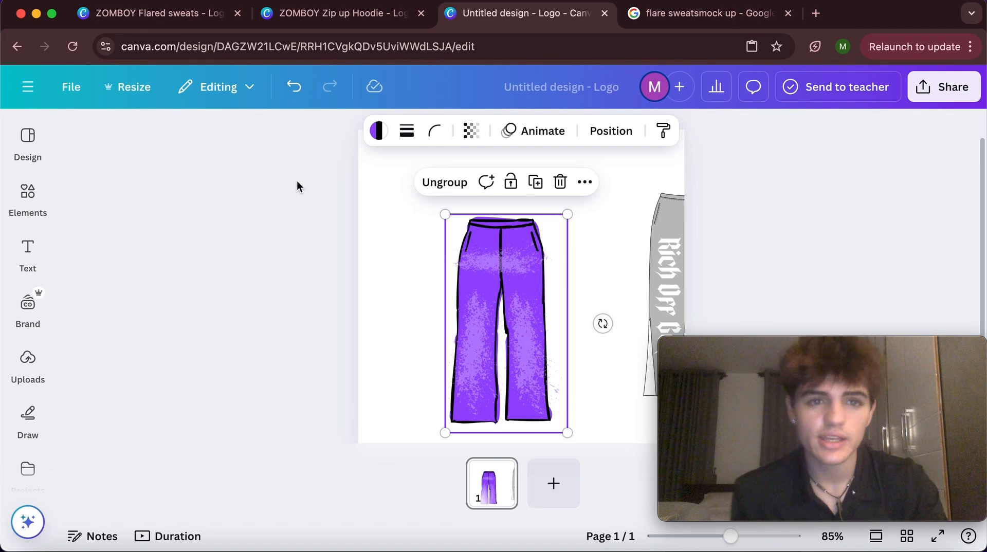
Switch to the ZOMBOY Flared sweats design and examine the finished pants and the graphic elements collected on page 6
left_click(189, 16)
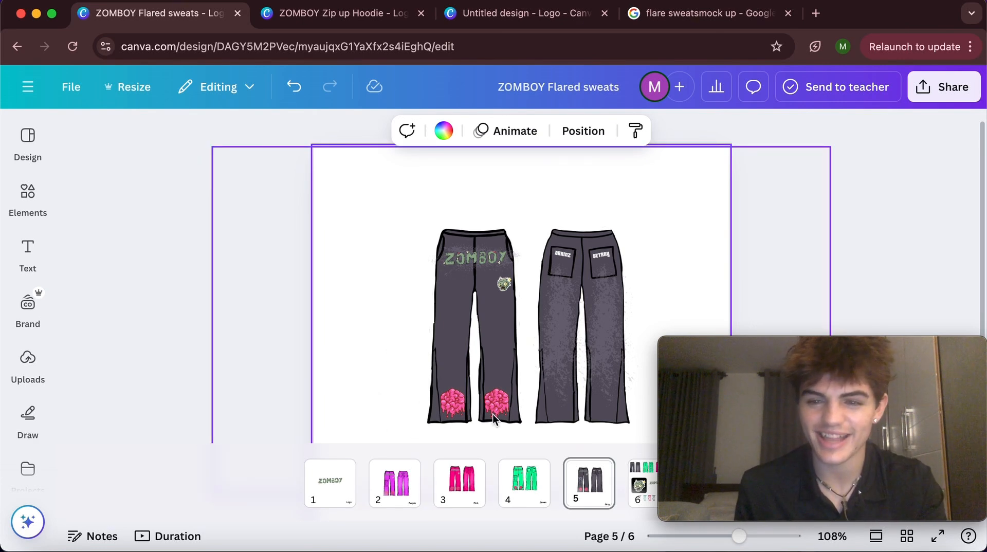
left_click(28, 195)
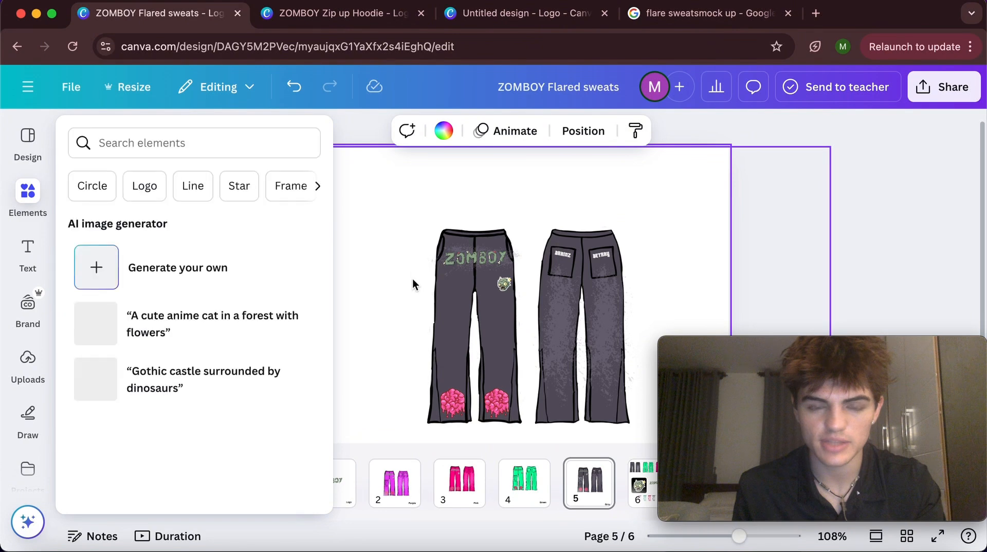
left_click(639, 486)
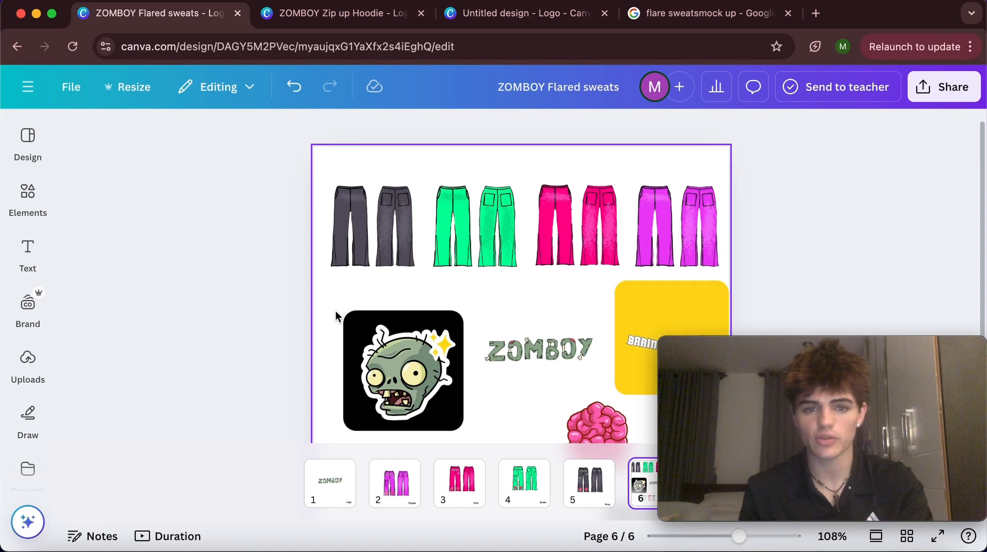
scroll(335, 311, "down", 5)
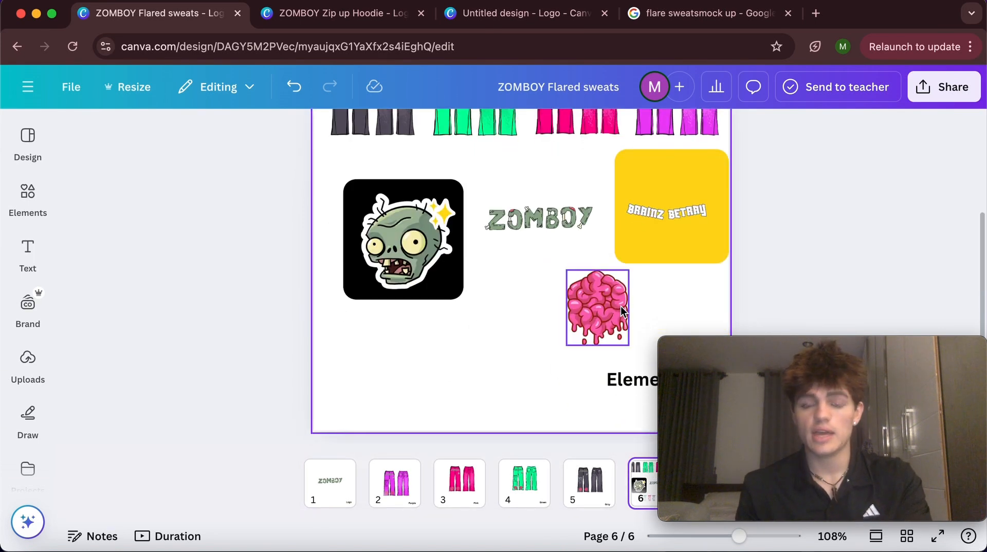
scroll(503, 308, "up", 2)
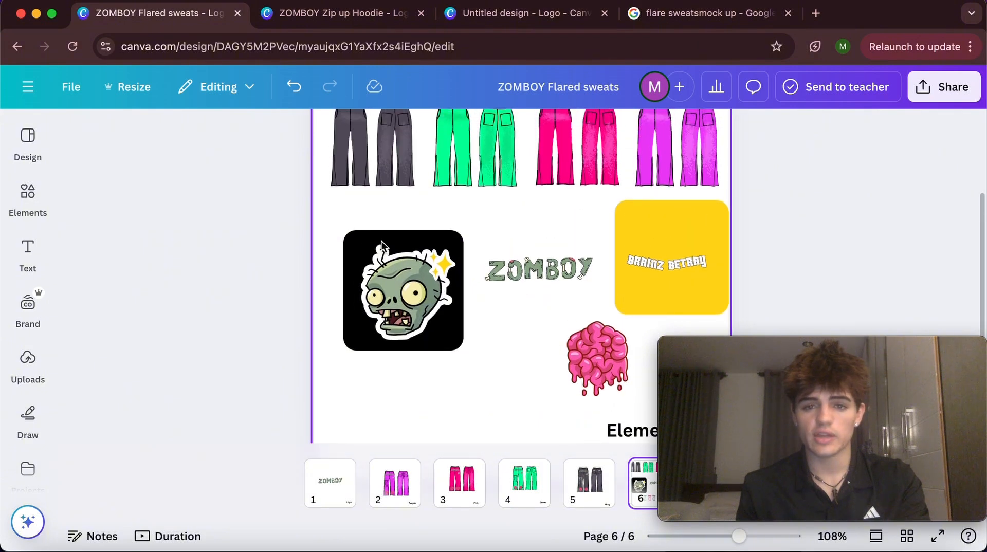
scroll(517, 314, "up", 2)
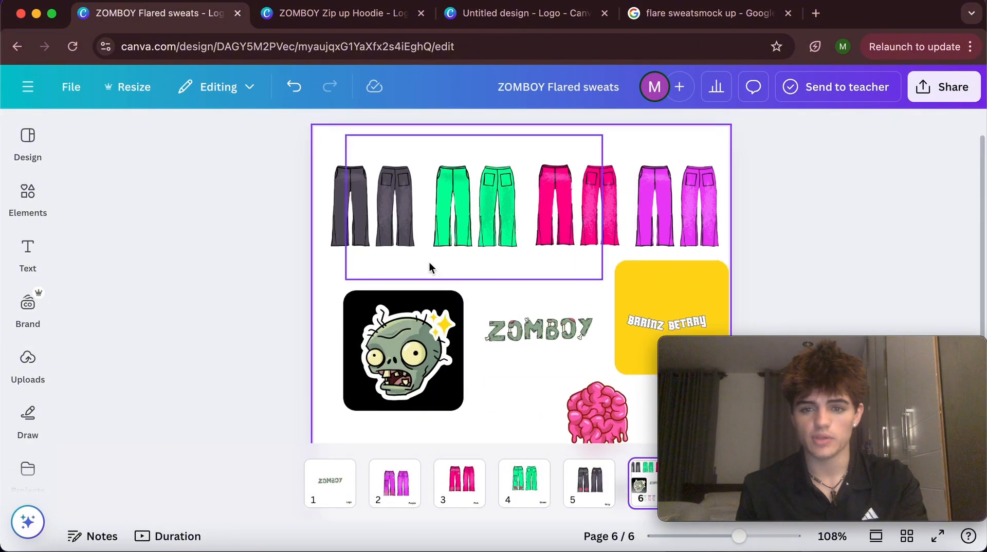
Compare the ZOMBOY Zip up Hoodie design with the purple pants in the untitled design
left_click(286, 15)
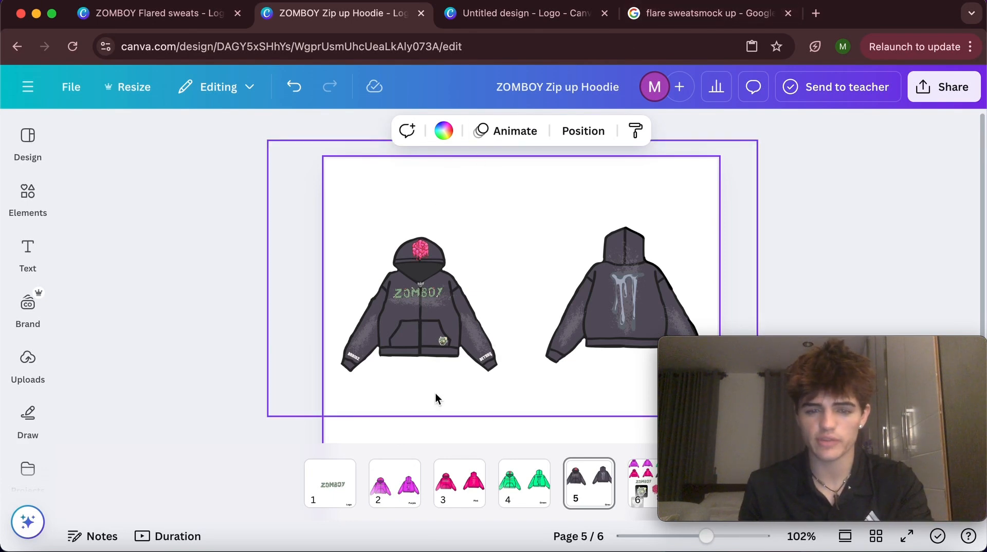
left_click(526, 15)
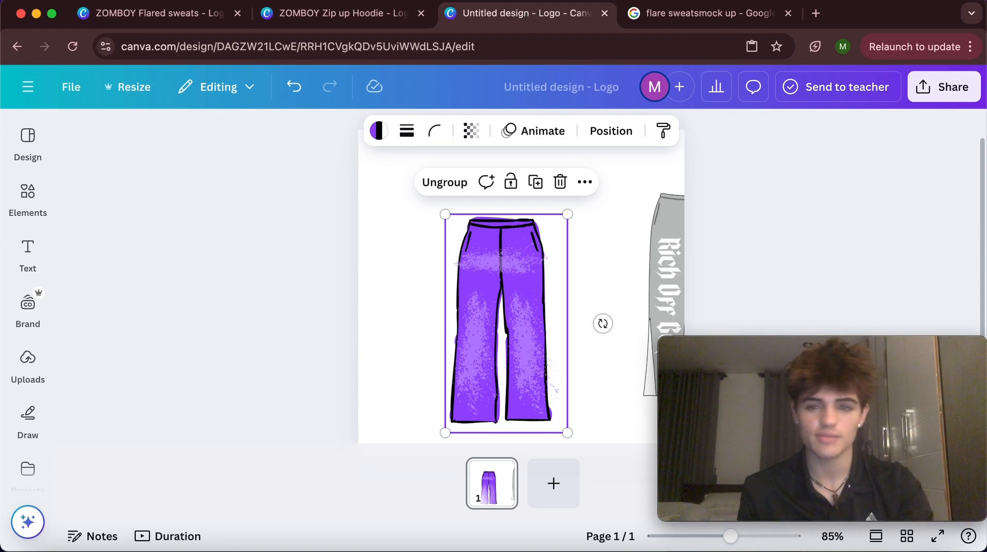
left_click(369, 16)
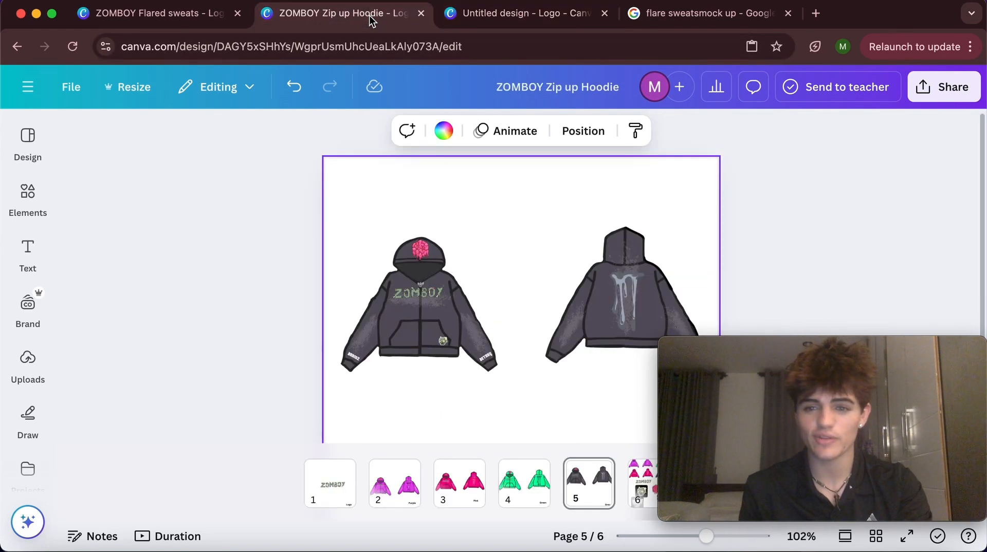